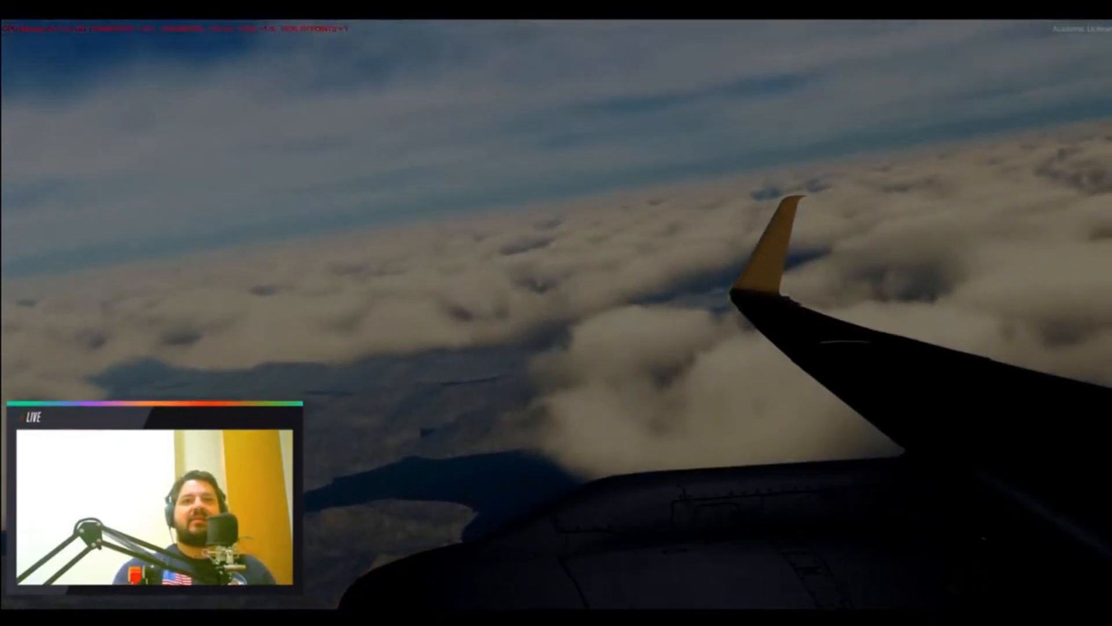
key("a")
key("a")
key("a")
key("a")
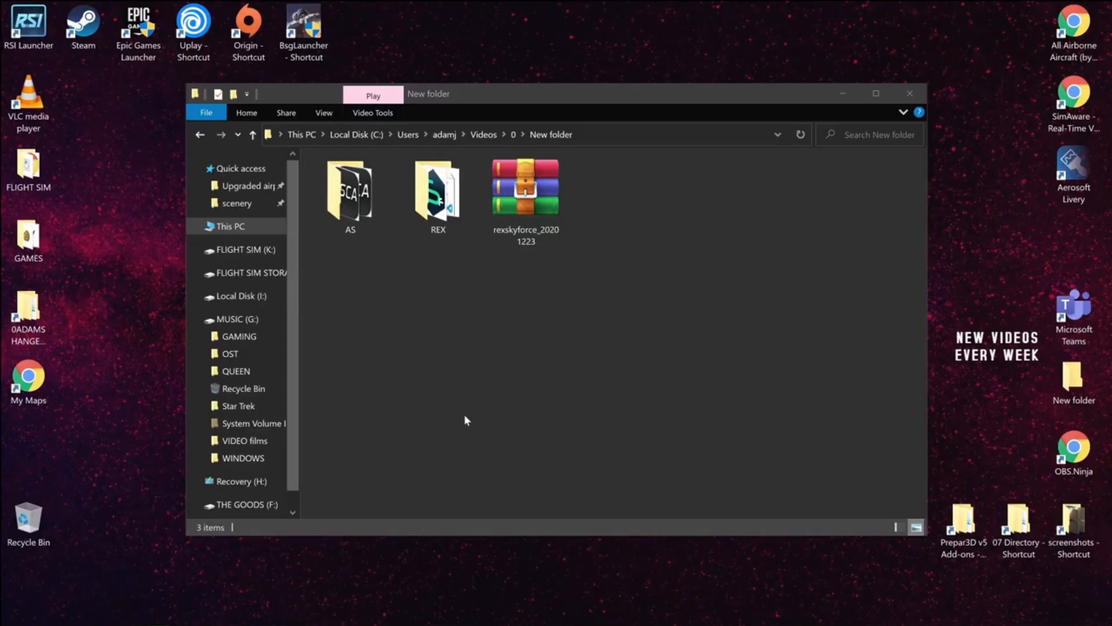
Move the rexskyforce_20201223 archive into the REX folder.
left_click(412, 385)
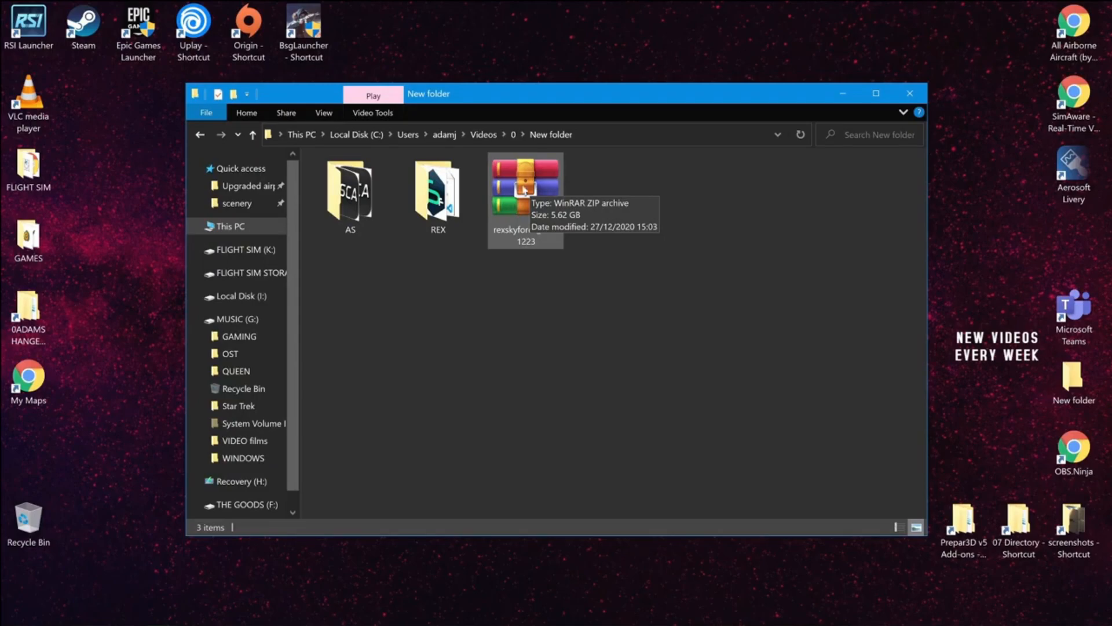
left_click_drag(521, 184, 459, 215)
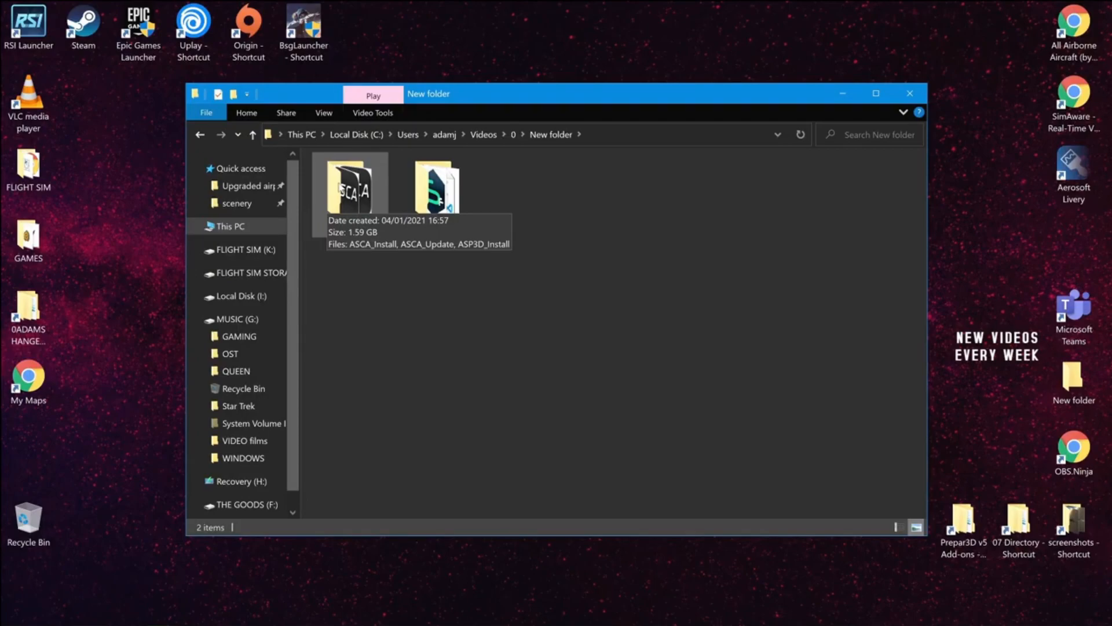
Look through the installers in the AS folder and return to the parent folder.
double_click(340, 189)
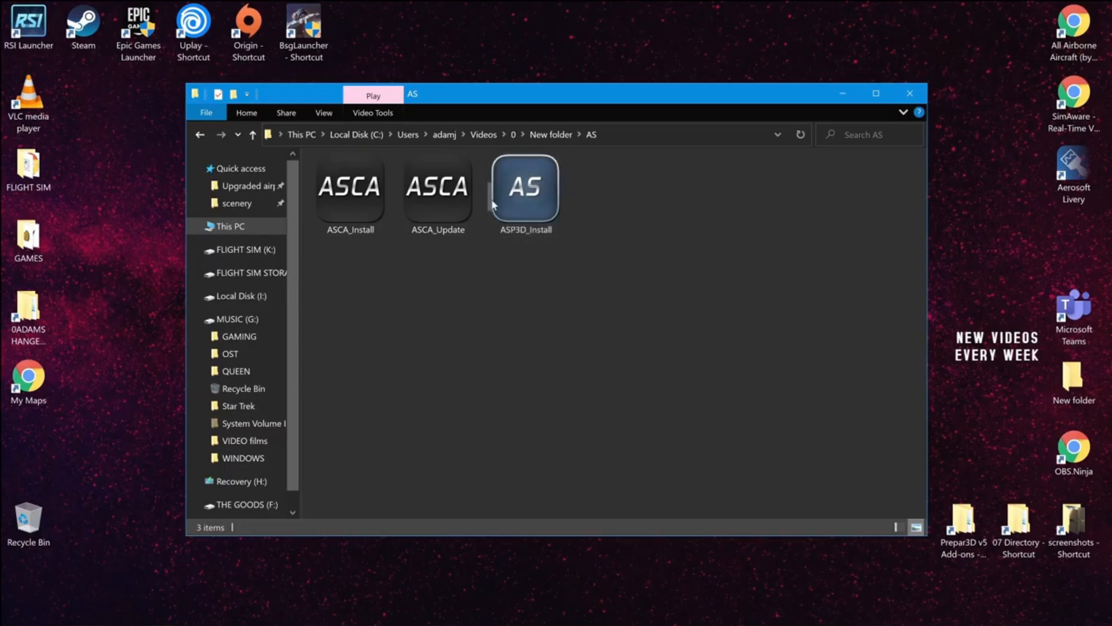
left_click(542, 135)
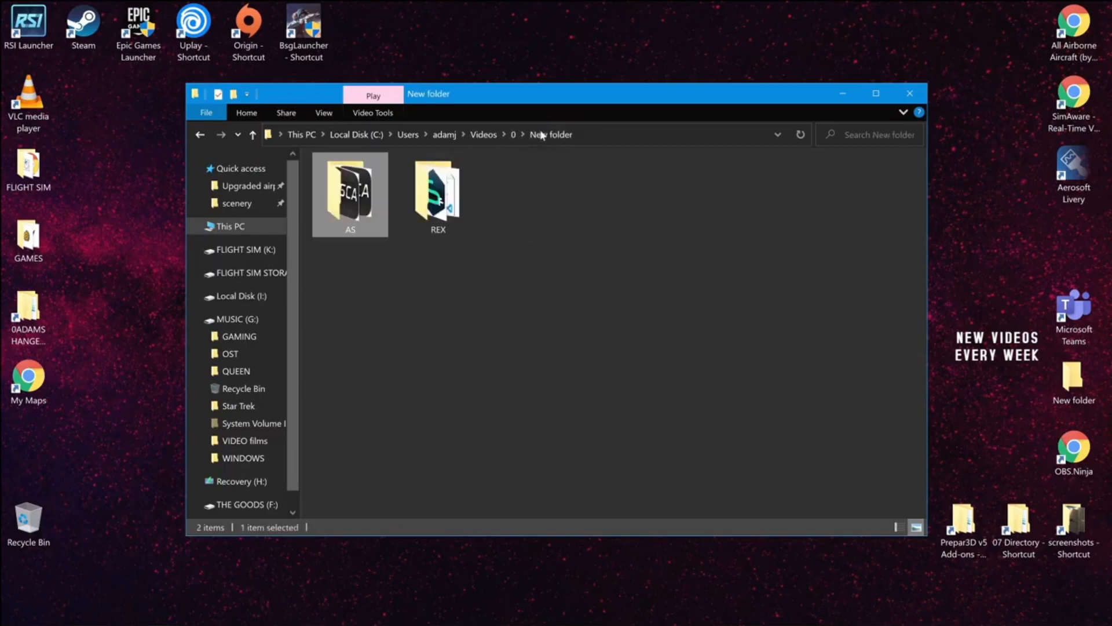
left_click(568, 294)
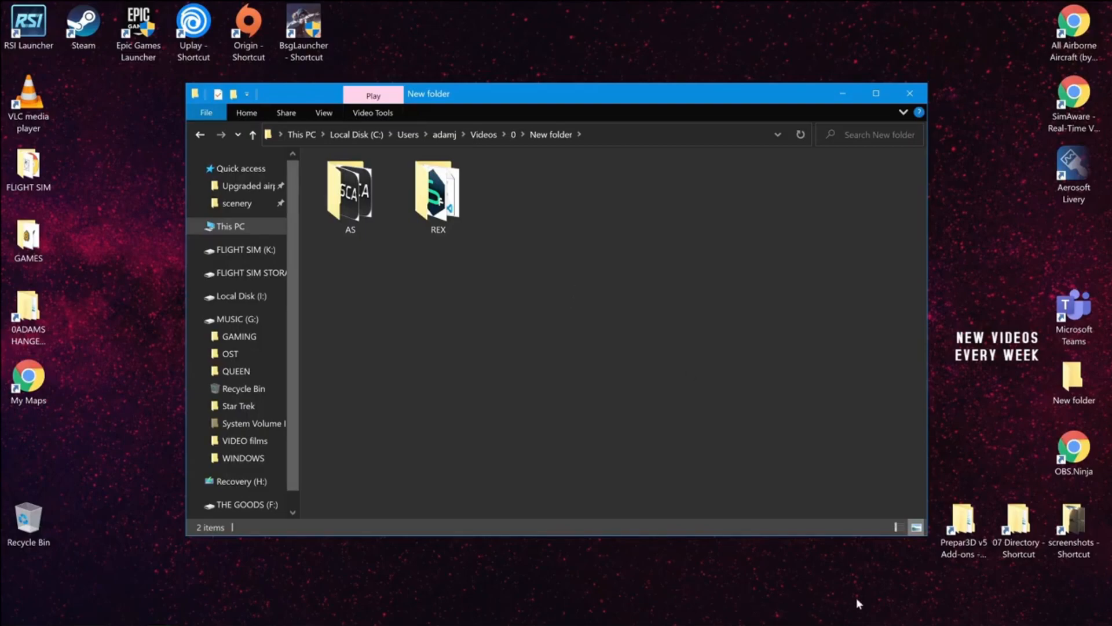
Open the Virus & threat protection page of Windows Security from the Update & Security settings.
right_click(921, 616)
left_click(930, 602)
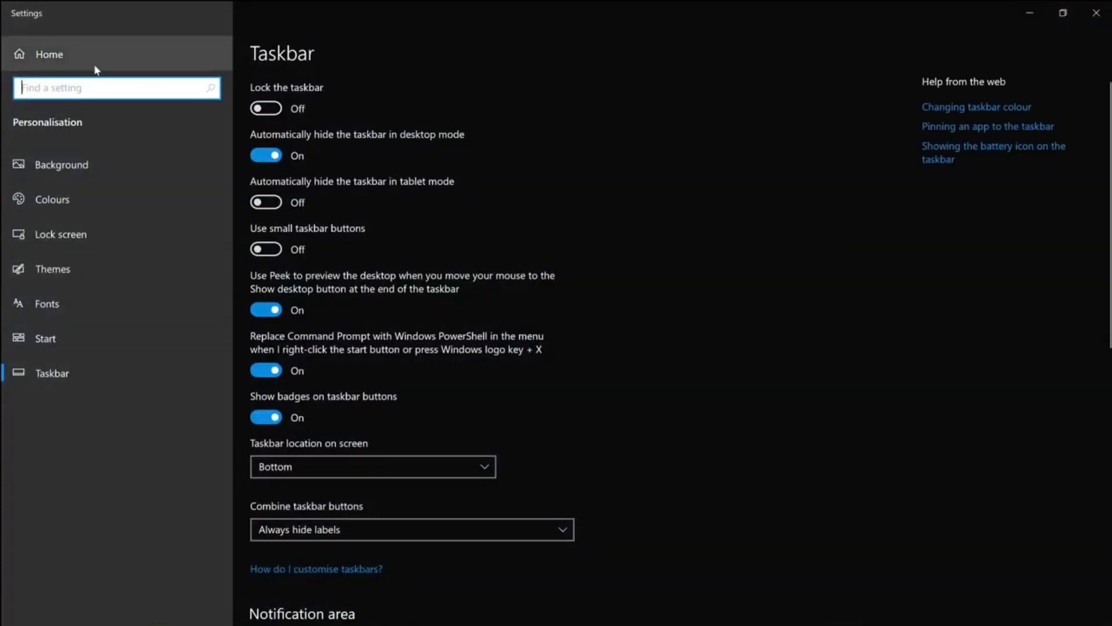
left_click(96, 68)
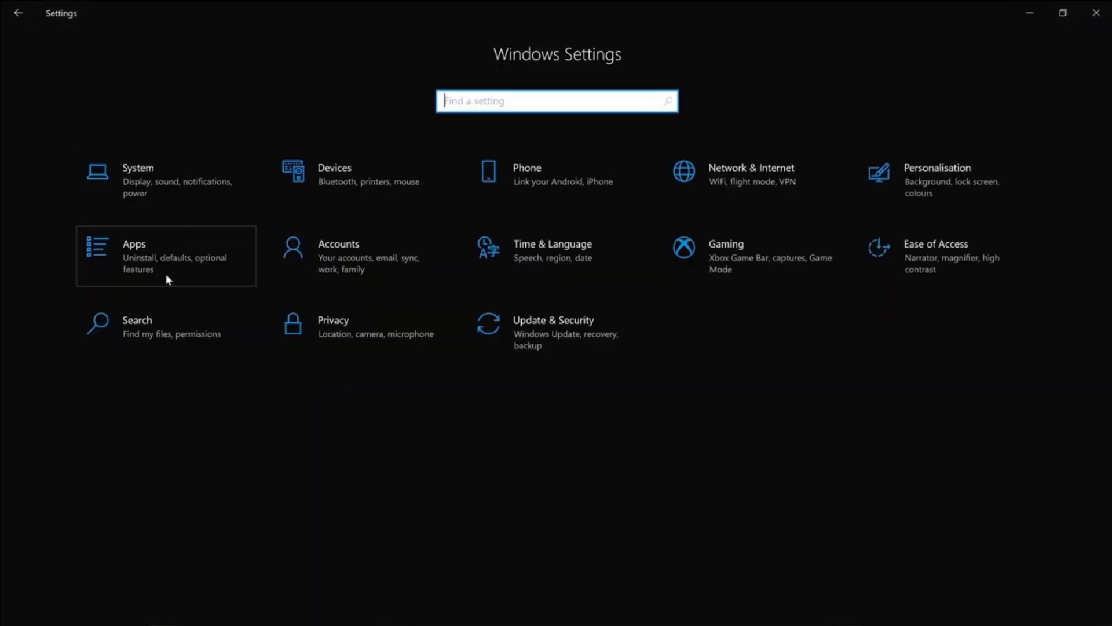
left_click(615, 341)
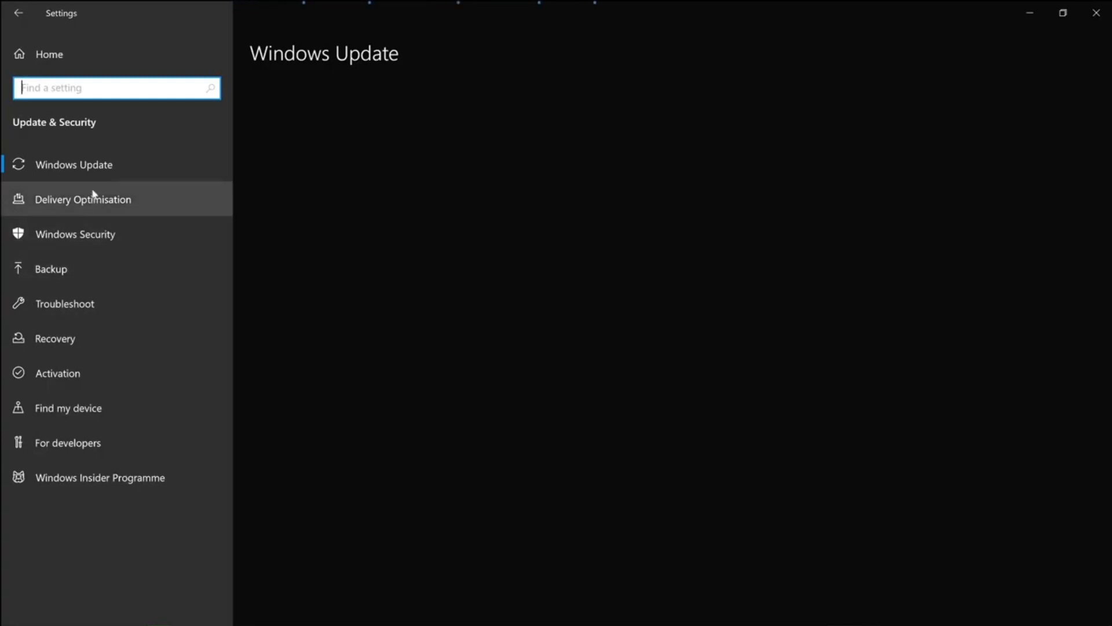
left_click(79, 238)
left_click(308, 204)
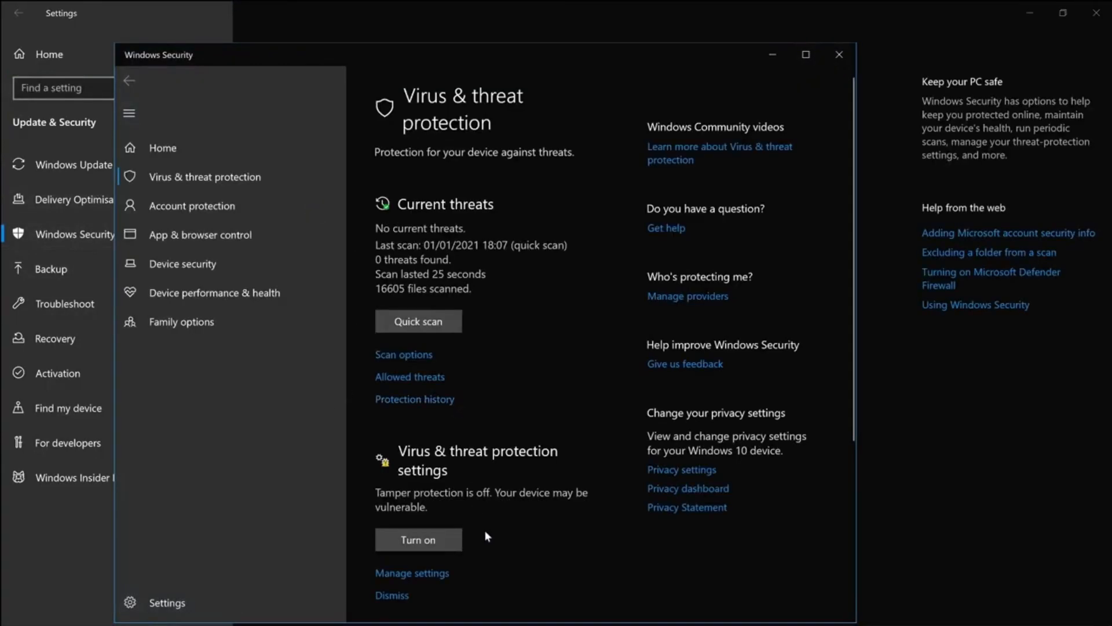
Turn off Real-time protection in the Virus & threat protection settings.
scroll(489, 467, "down", 3)
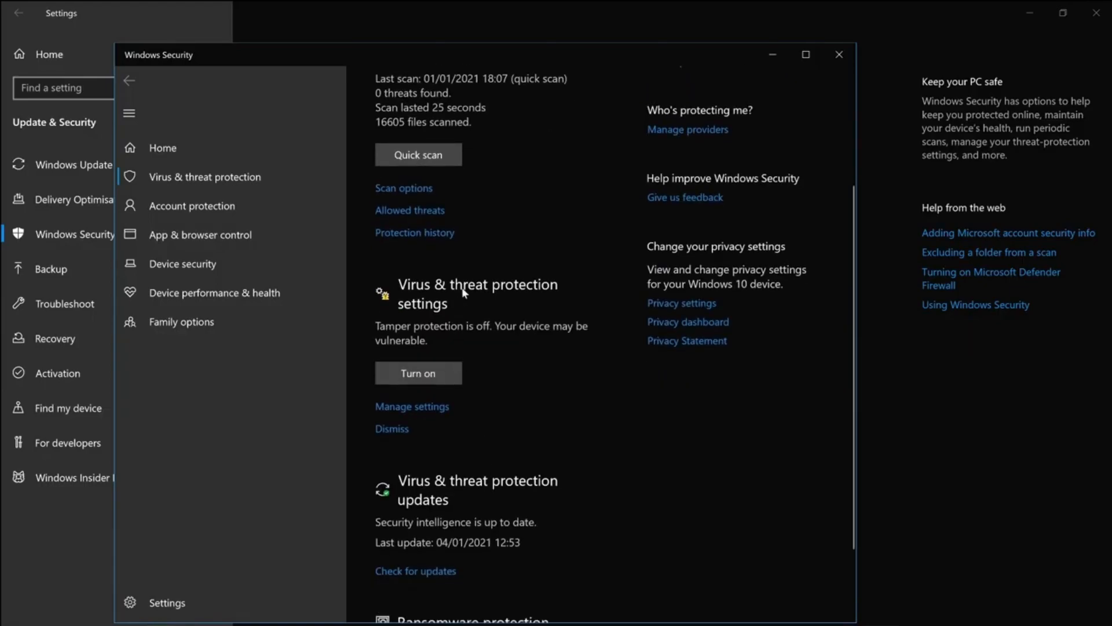
left_click(441, 406)
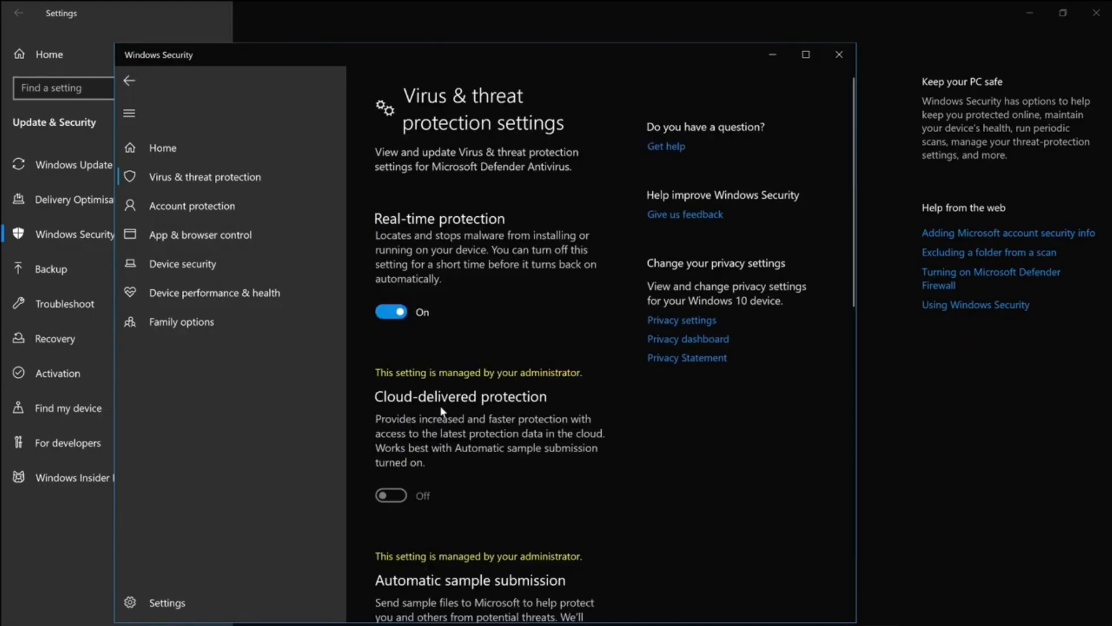
left_click(379, 313)
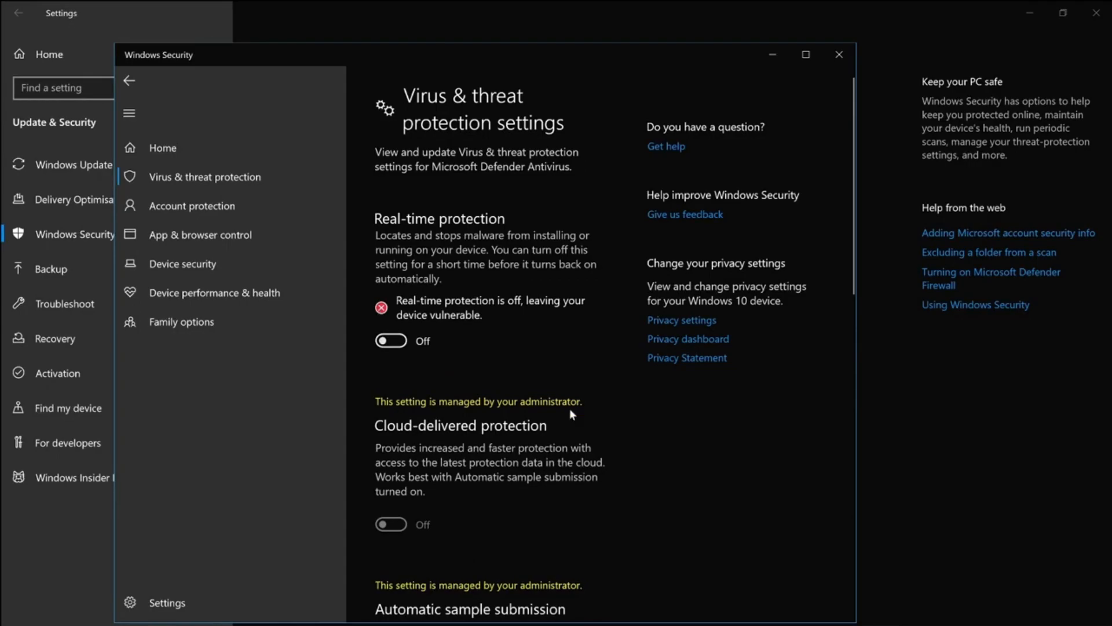
Check the remaining protection settings, including Tamper Protection and Exclusions, and close Windows Security and Settings.
scroll(568, 409, "down", 6)
scroll(569, 410, "down", 6)
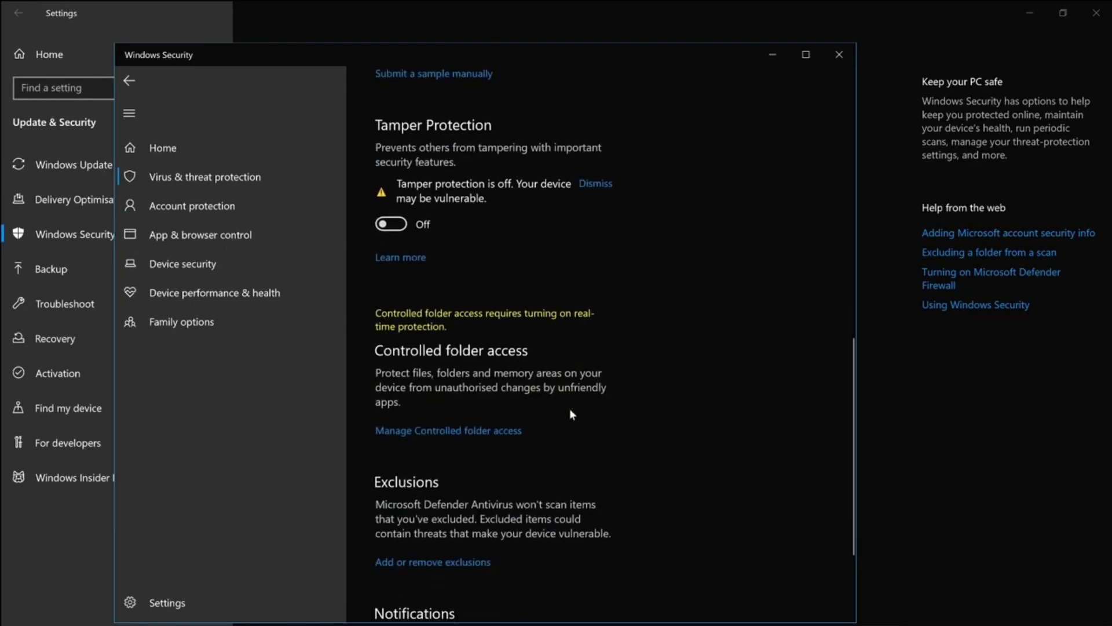
scroll(569, 409, "down", 3)
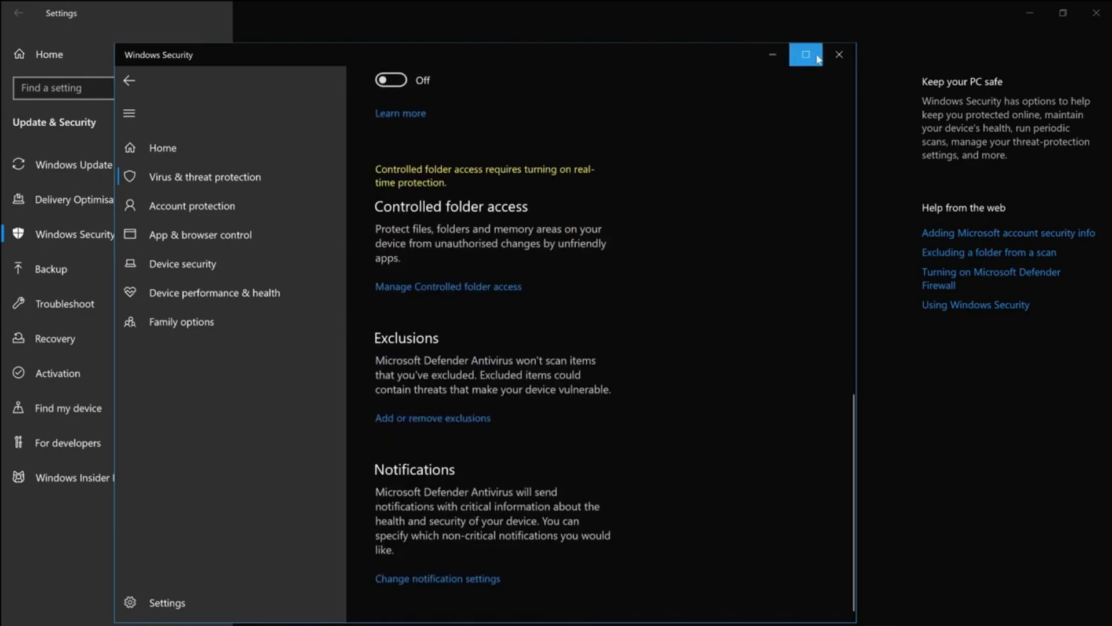
left_click(838, 55)
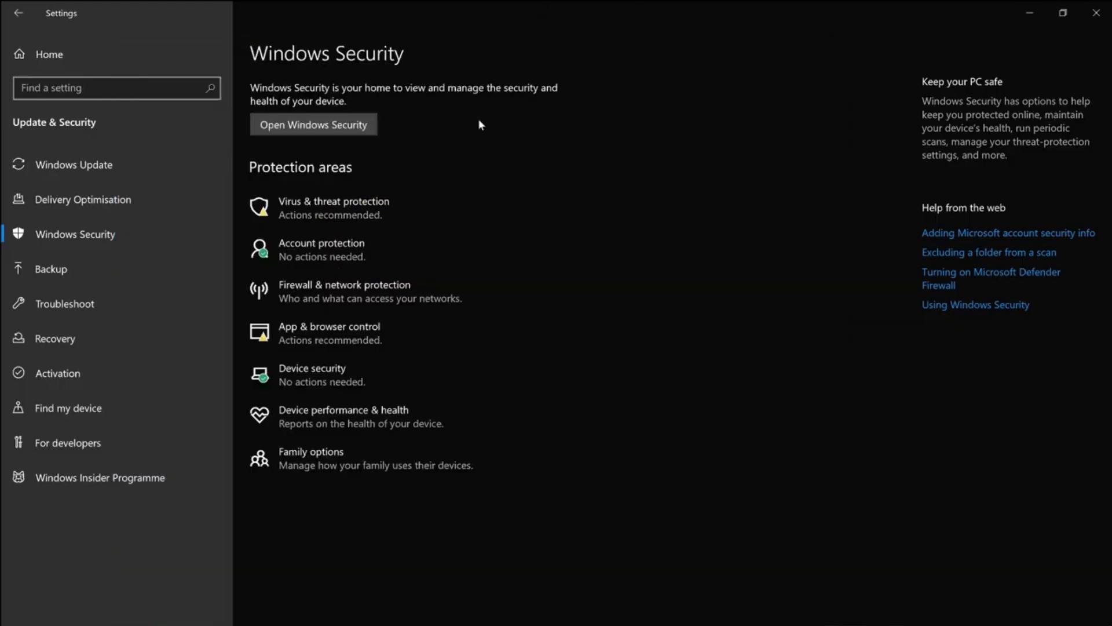
left_click(1096, 12)
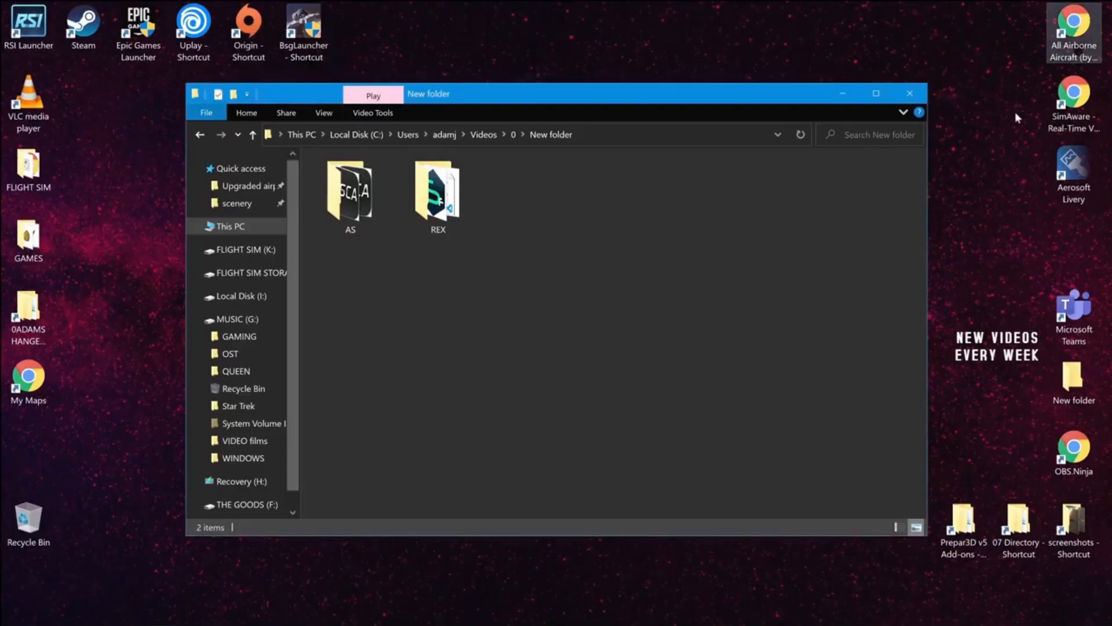
Check the advanced settings of Windows Defender Firewall through Control Panel and close both windows.
left_click(127, 612)
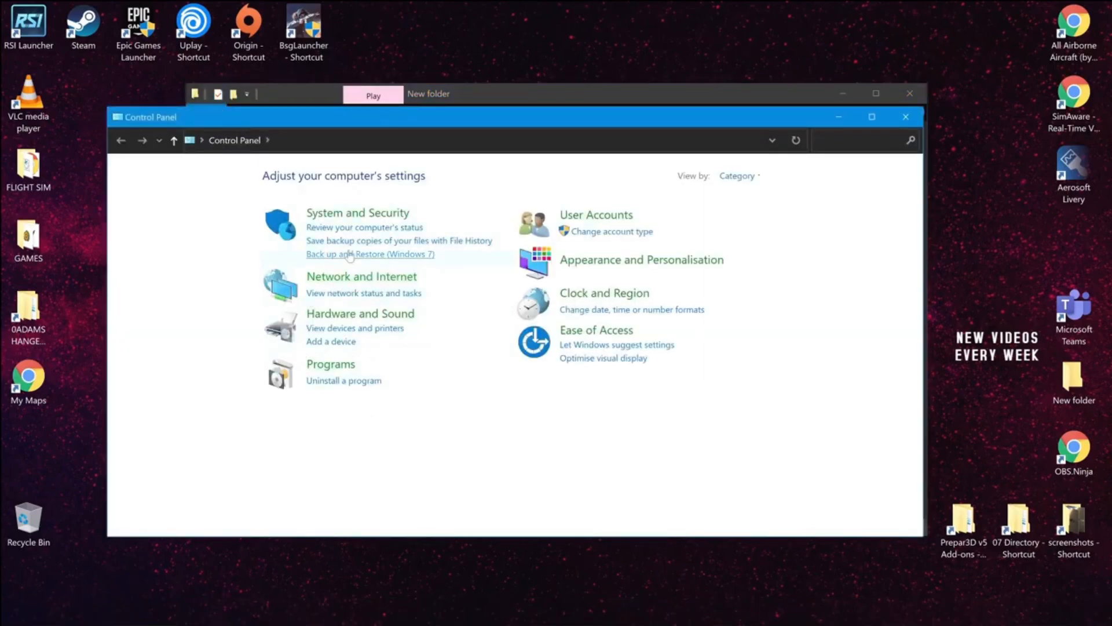
left_click(362, 214)
left_click(348, 224)
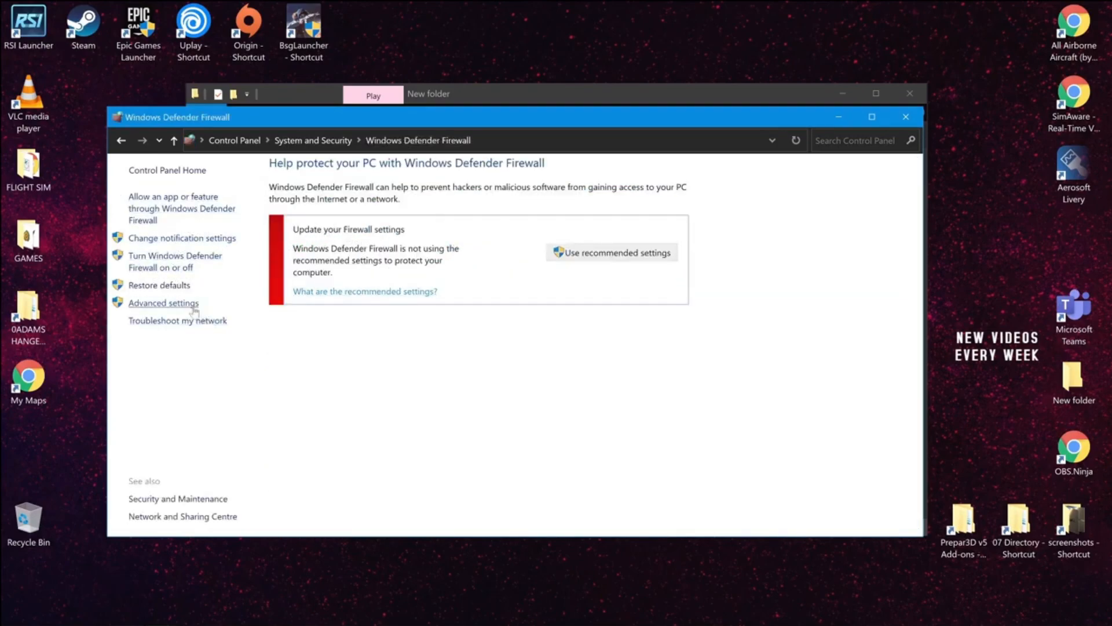
left_click(134, 304)
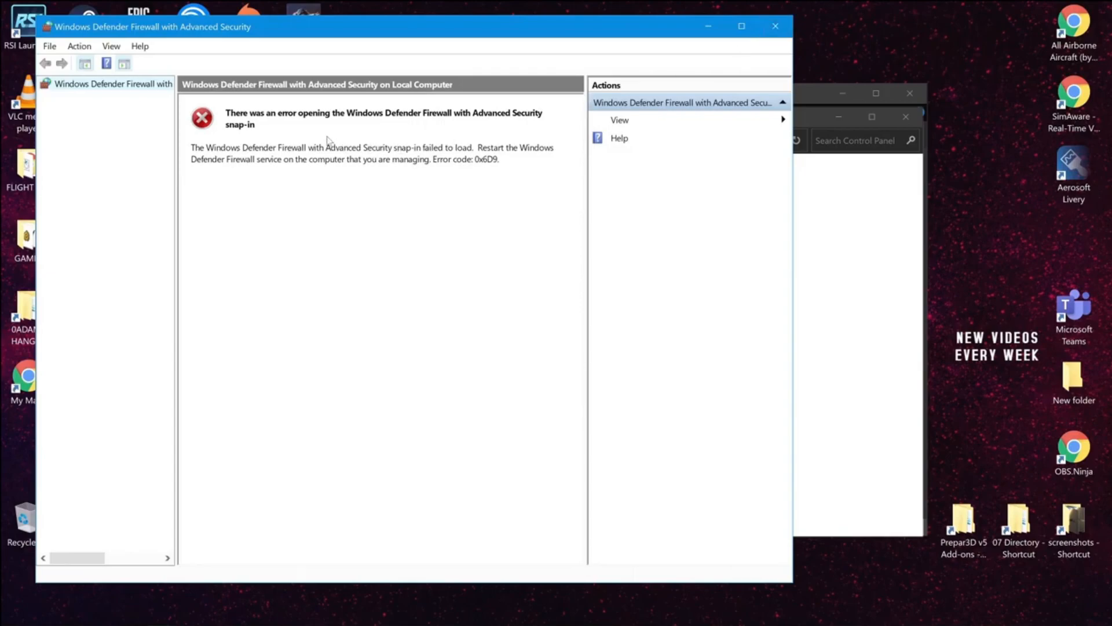
left_click(787, 32)
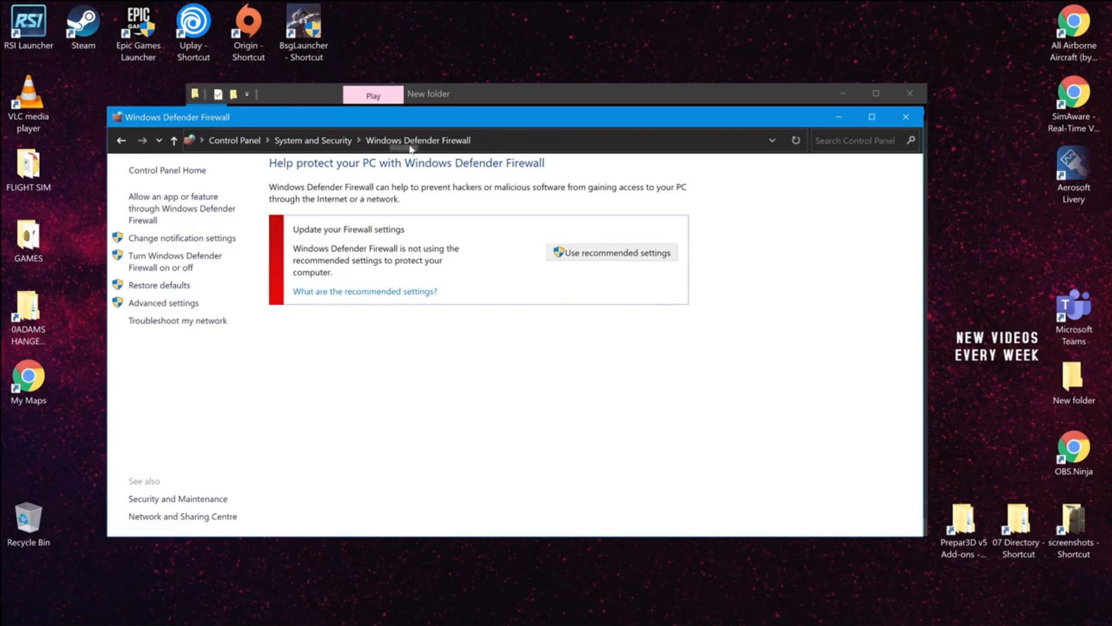
left_click(907, 117)
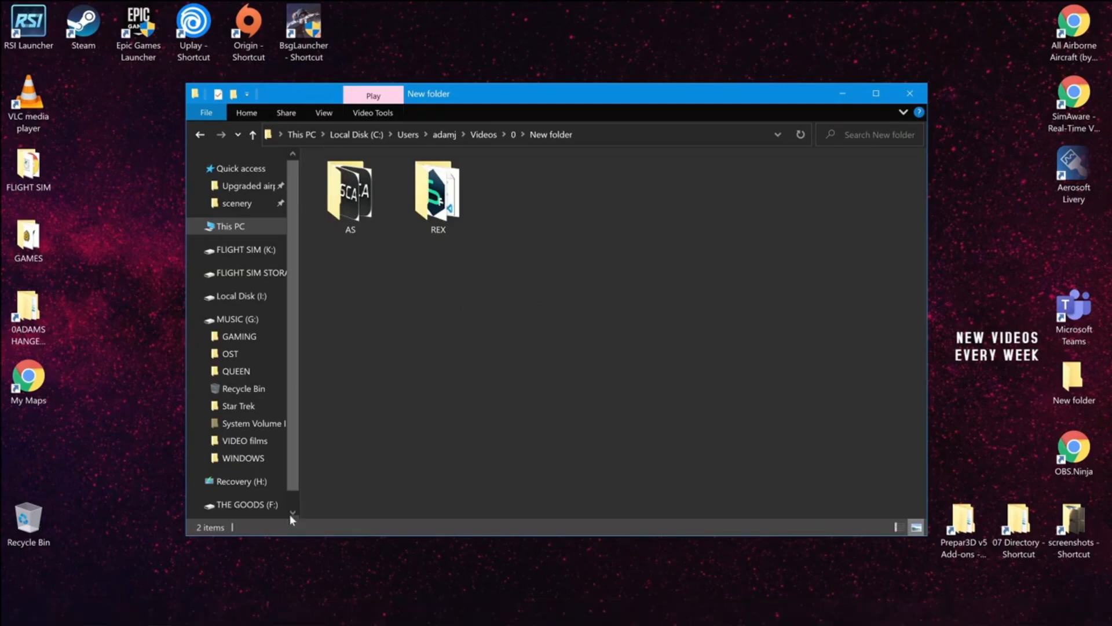
View the security permissions of Local Disk (C:) from This PC and move its properties dialog aside.
left_click(18, 613)
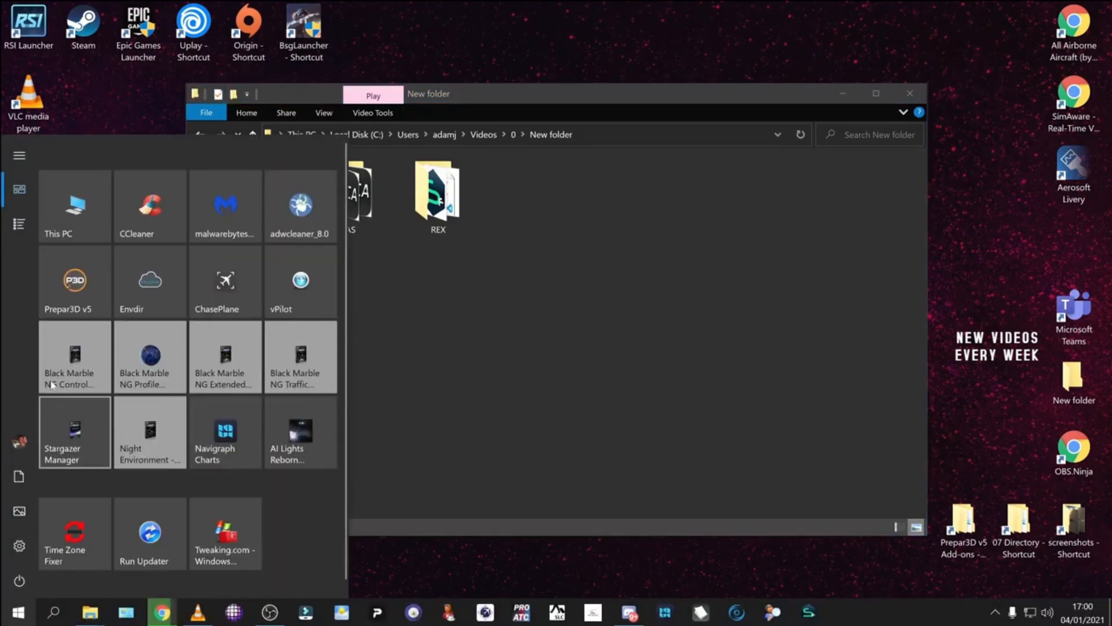
left_click(79, 218)
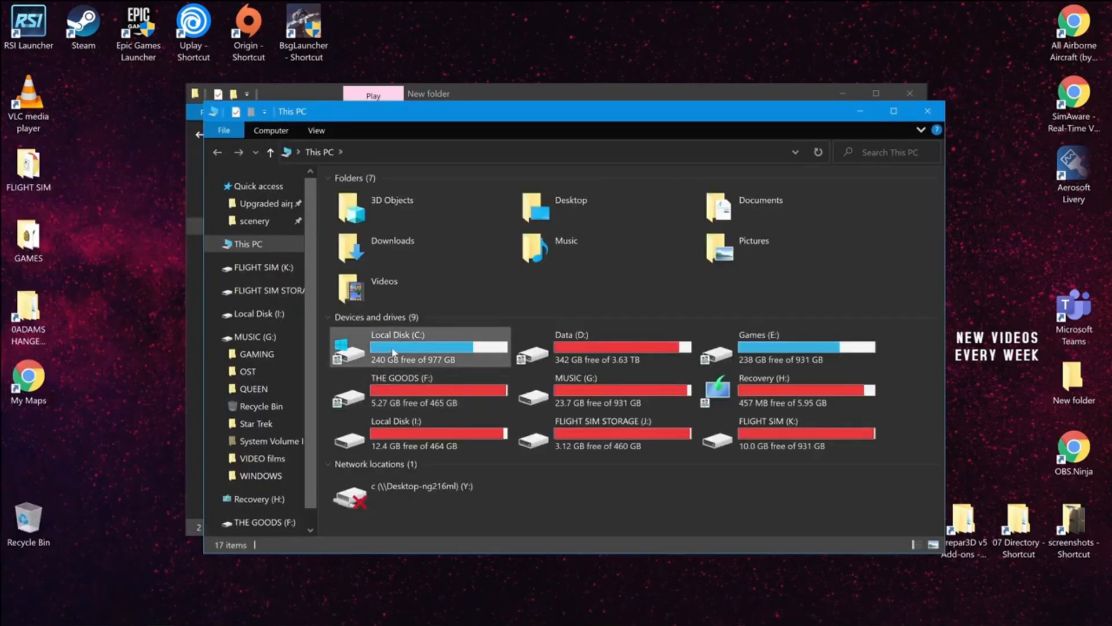
left_click(393, 352)
right_click(392, 352)
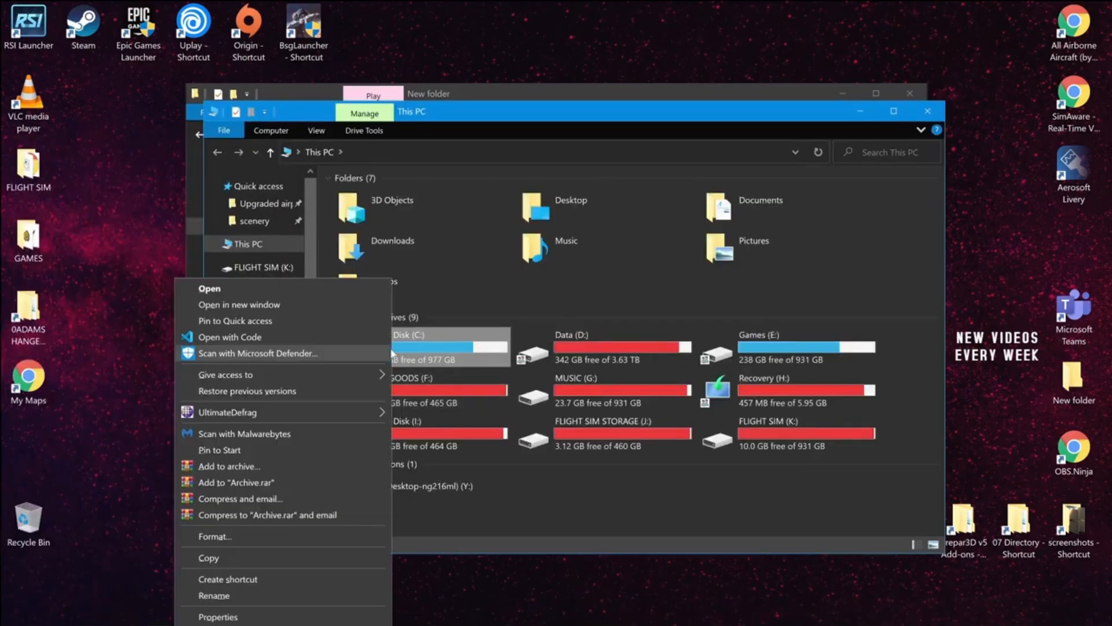
left_click(336, 616)
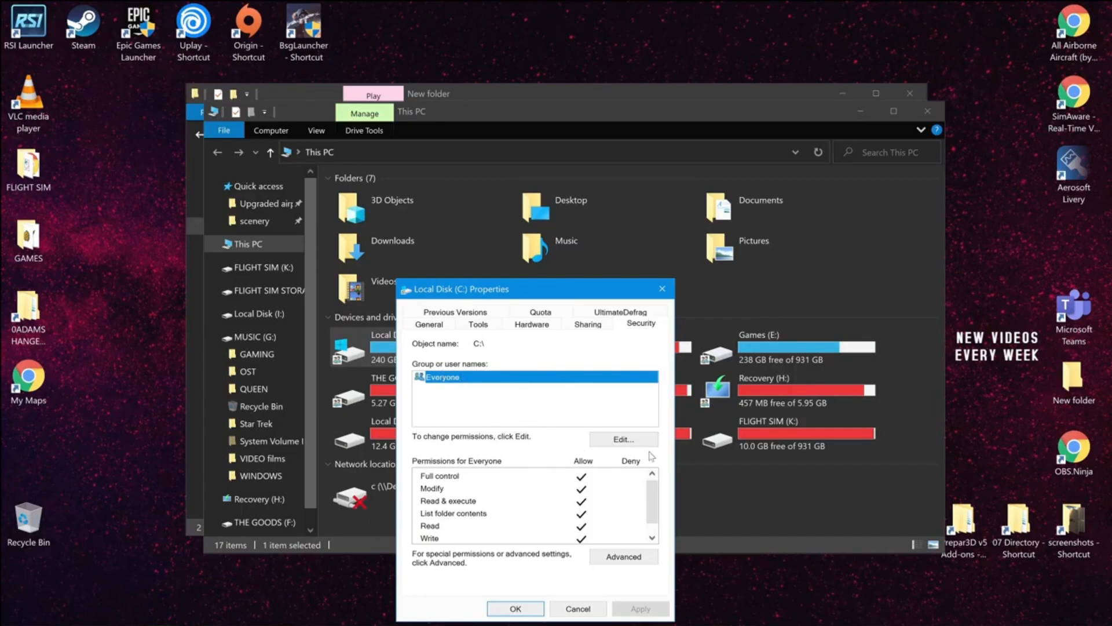
left_click_drag(571, 294, 260, 203)
Examine the groups and permissions in the security properties of the Recovery (H:) drive, and close the dialog.
right_click(620, 342)
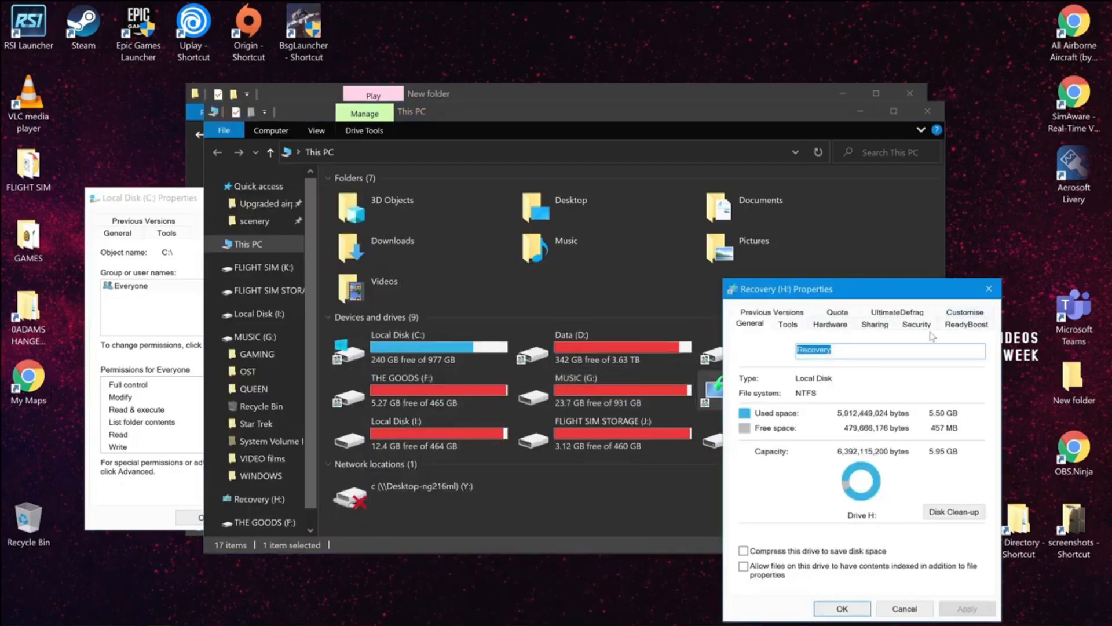
left_click(917, 326)
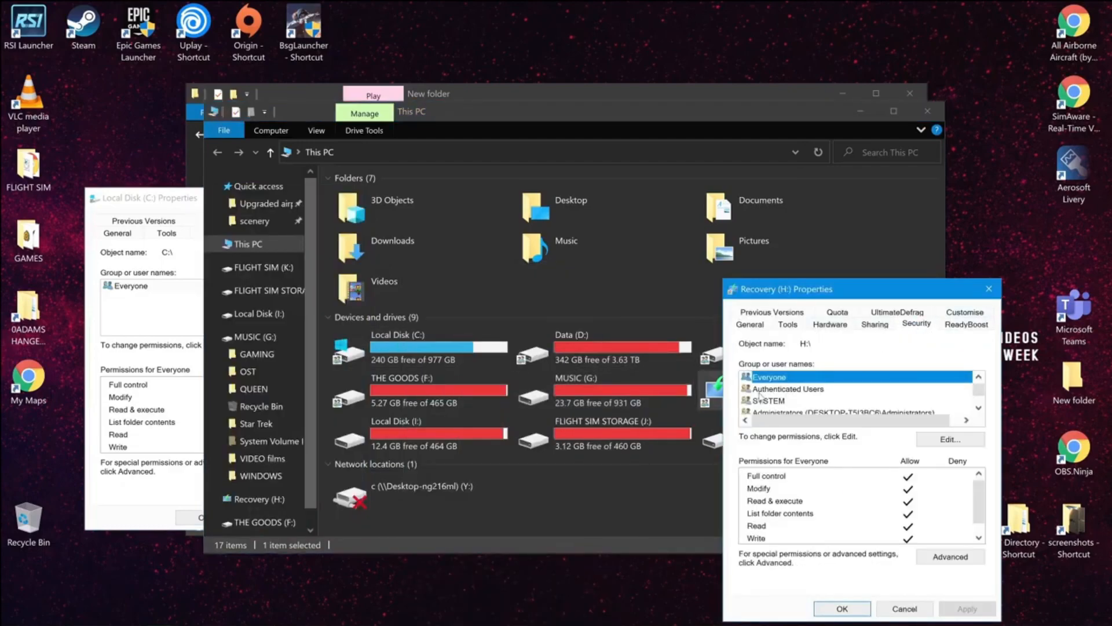
scroll(760, 396, "down", 1)
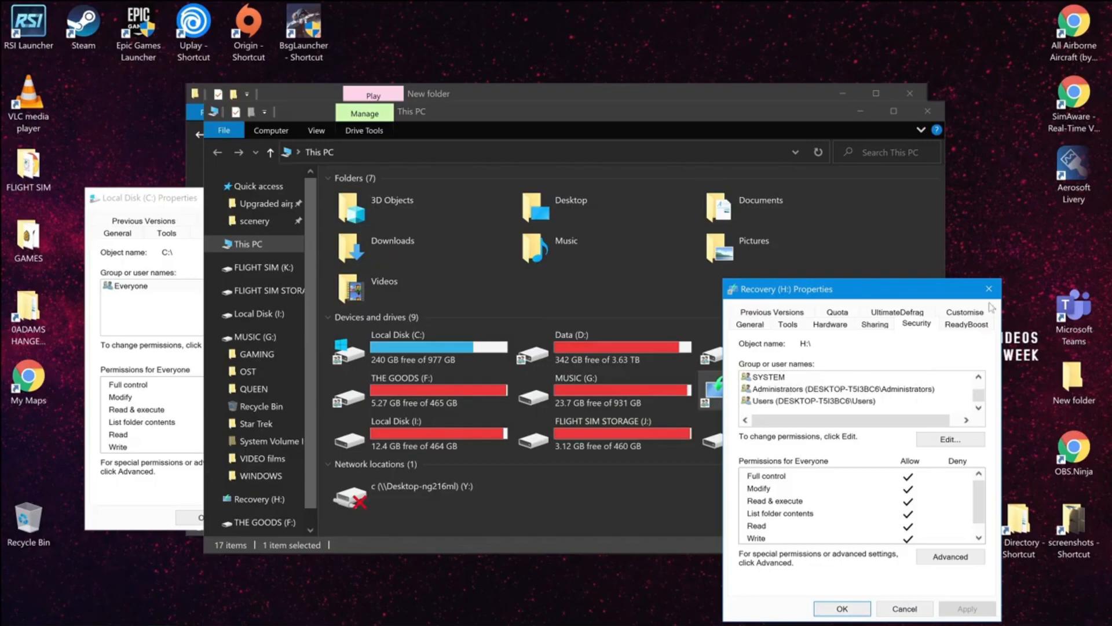
scroll(839, 401, "up", 1)
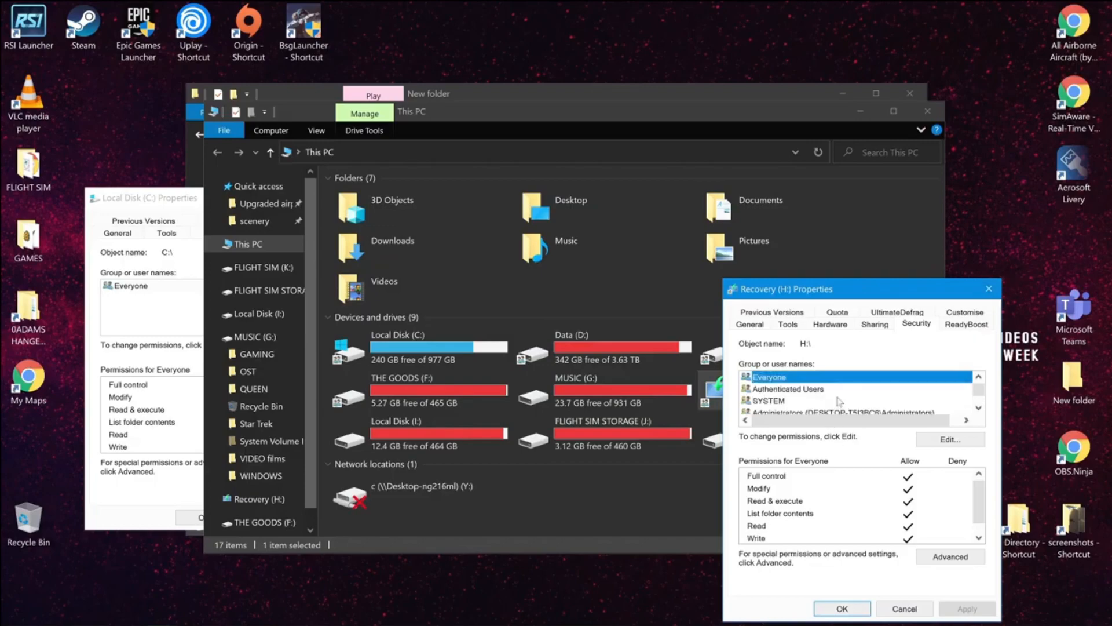
scroll(859, 530, "down", 1)
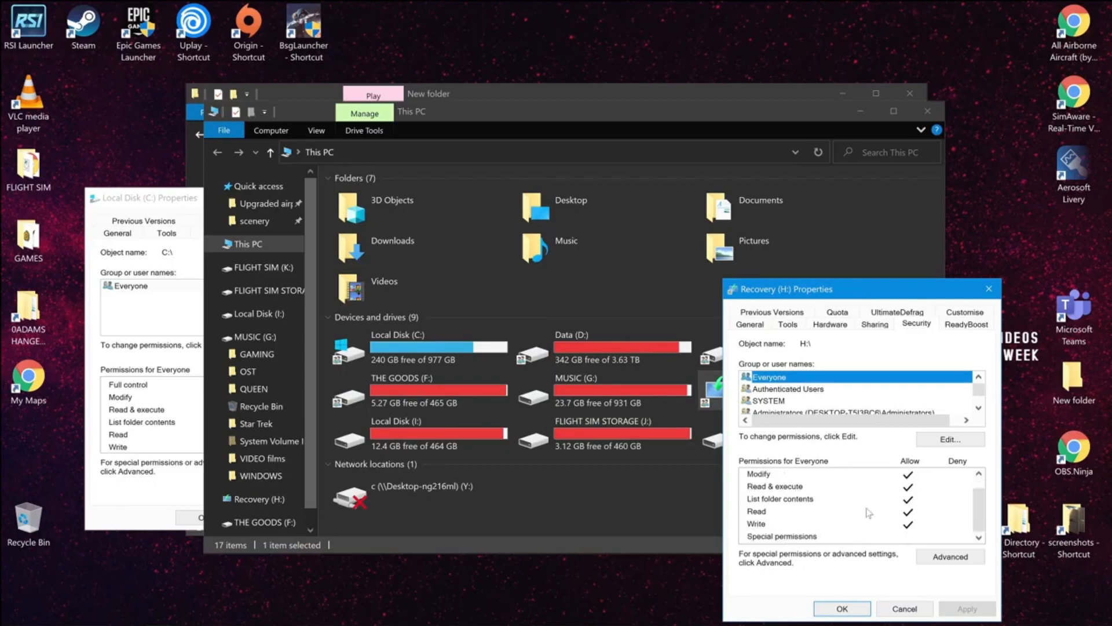
left_click(989, 288)
Review the Everyone permissions of Local Disk (C:), cancel its properties dialog and clear the drive selection.
left_click_drag(177, 197, 302, 194)
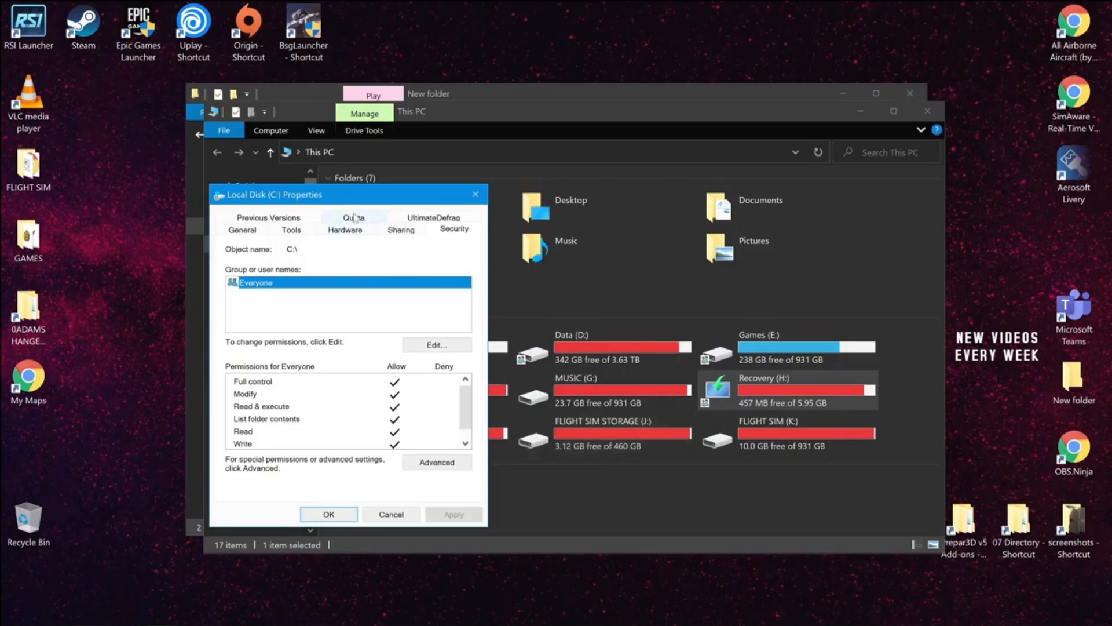
left_click_drag(360, 197, 212, 193)
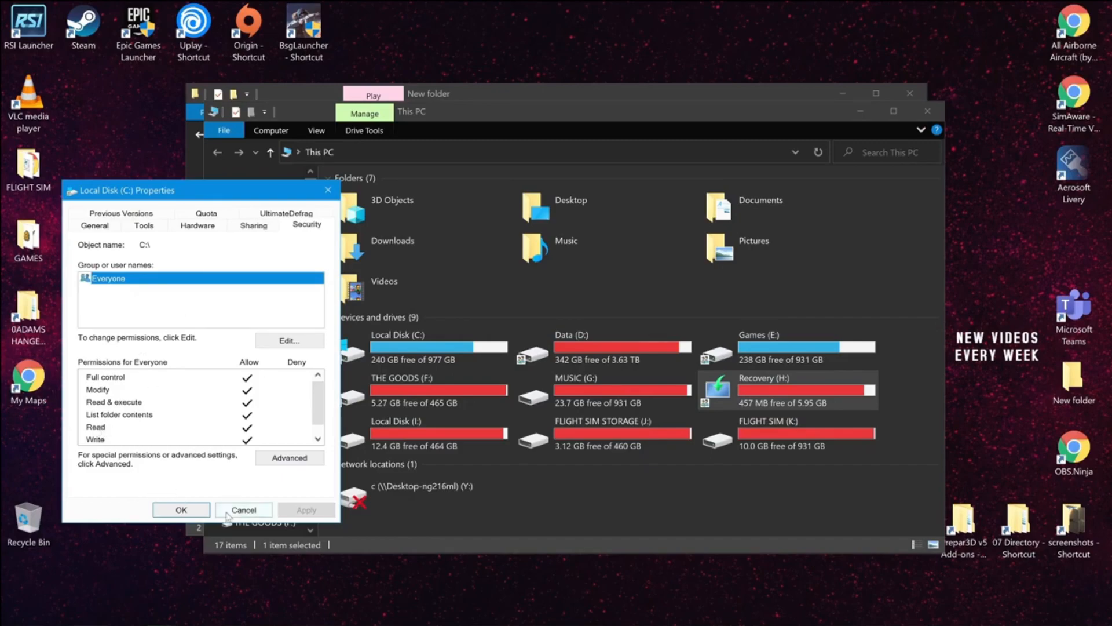
left_click(244, 509)
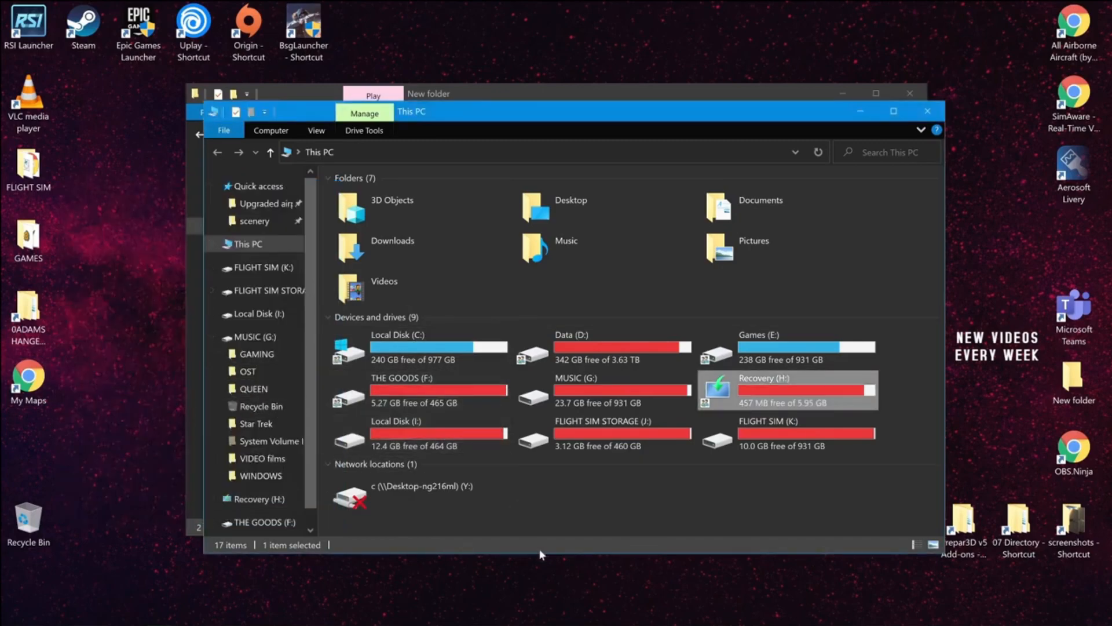
left_click(560, 512)
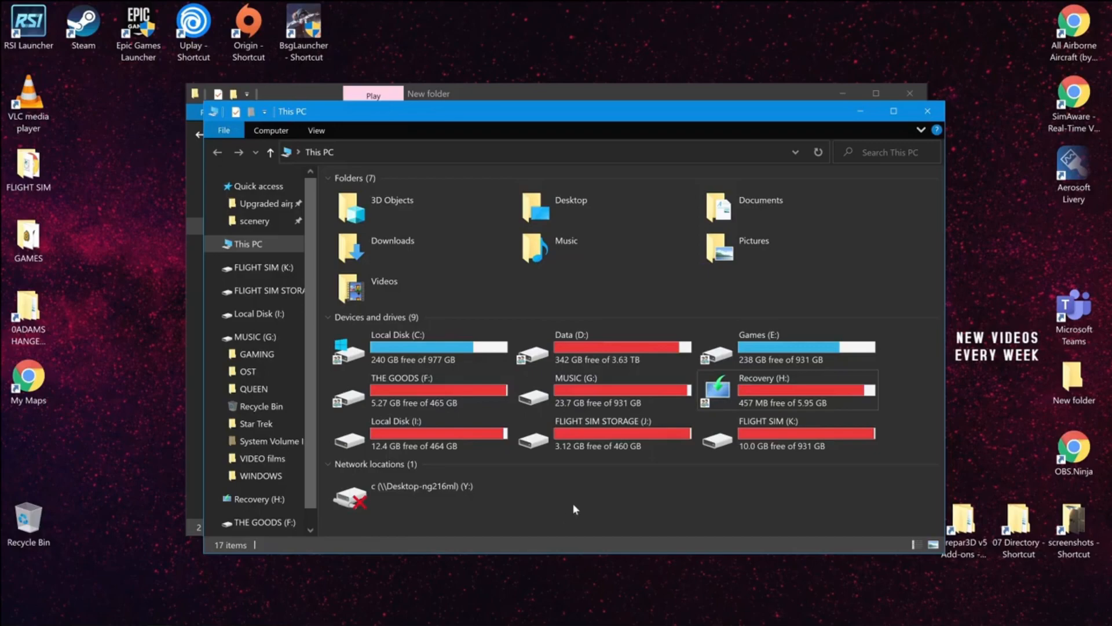
Close the separate This PC window and open Local Disk (C:) in the remaining File Explorer window.
left_click(927, 110)
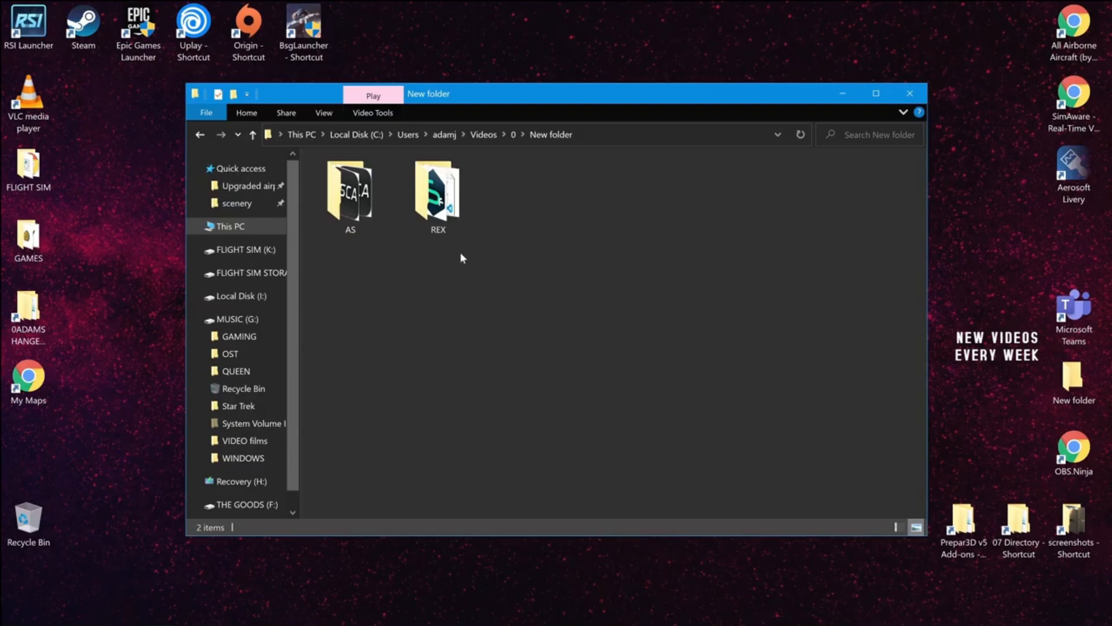
left_click(451, 199)
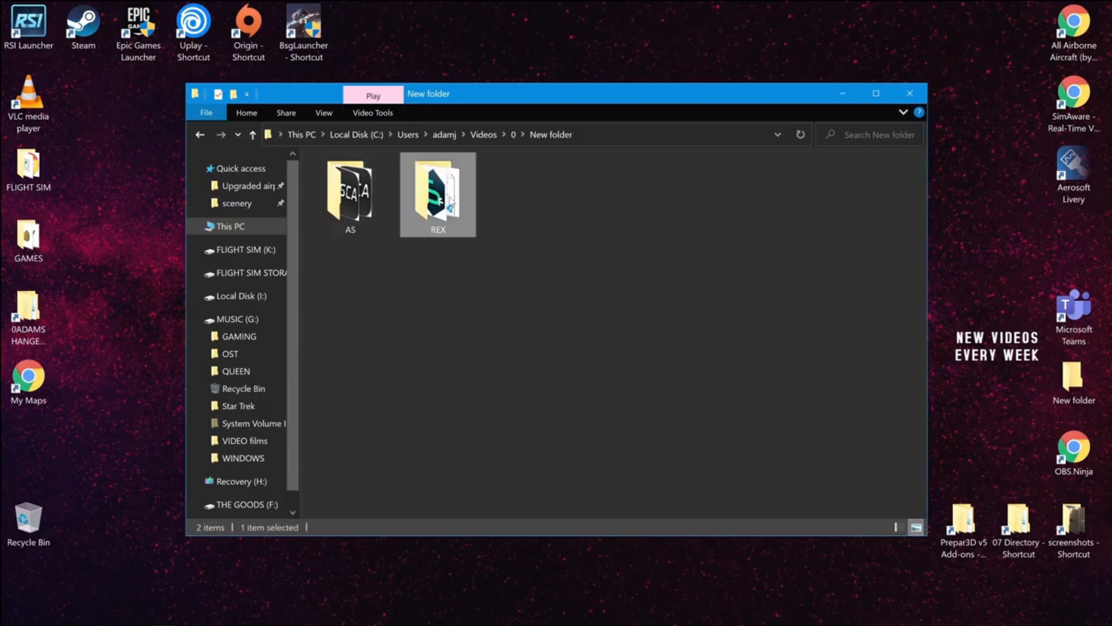
left_click(301, 134)
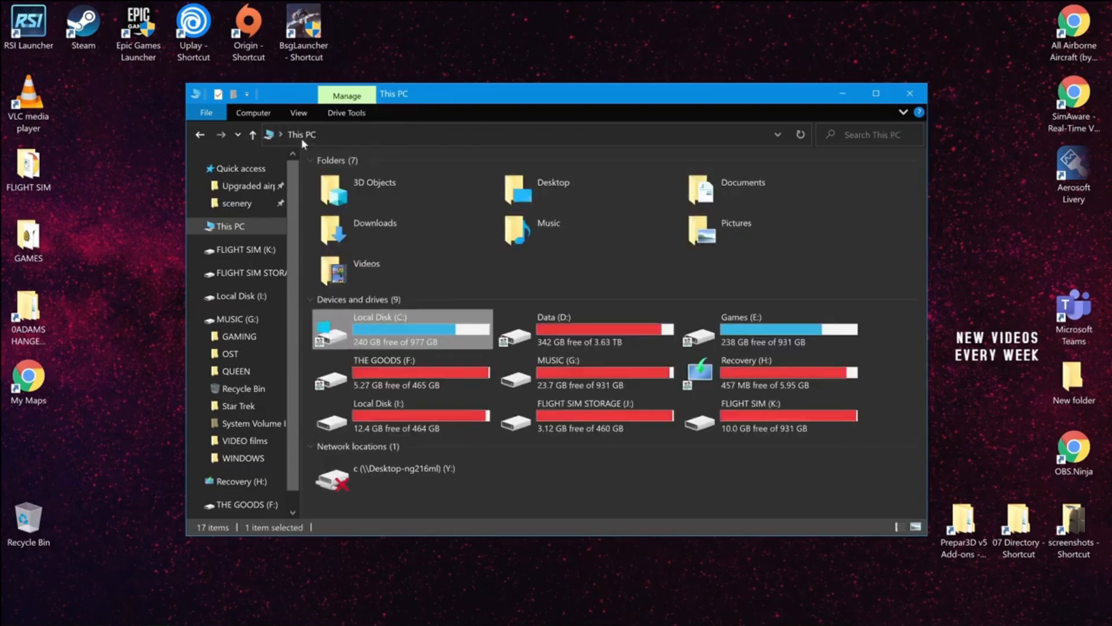
double_click(402, 330)
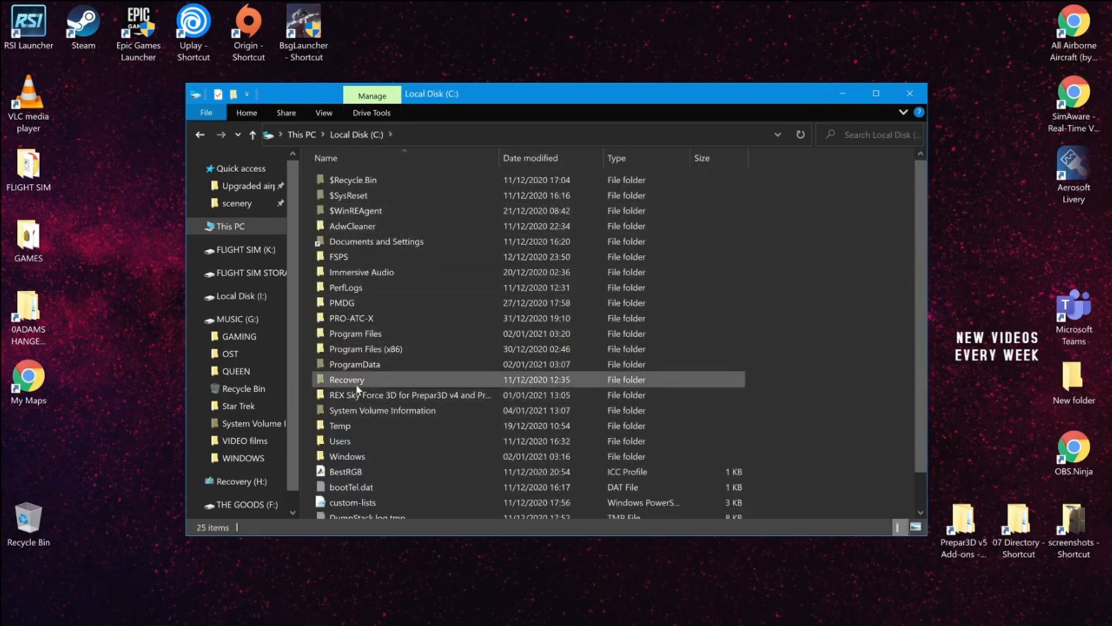
Check the Everyone security permissions of the REX Sky Force 3D folder on Local Disk (C:), and cancel its properties dialog.
left_click(347, 395)
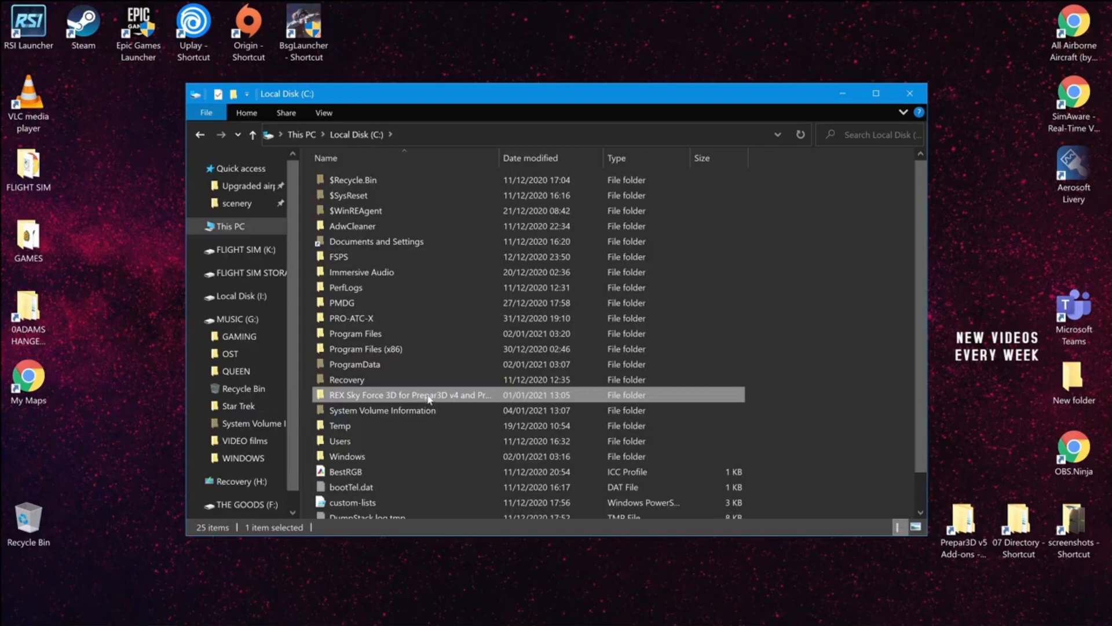
mouse_move(429, 399)
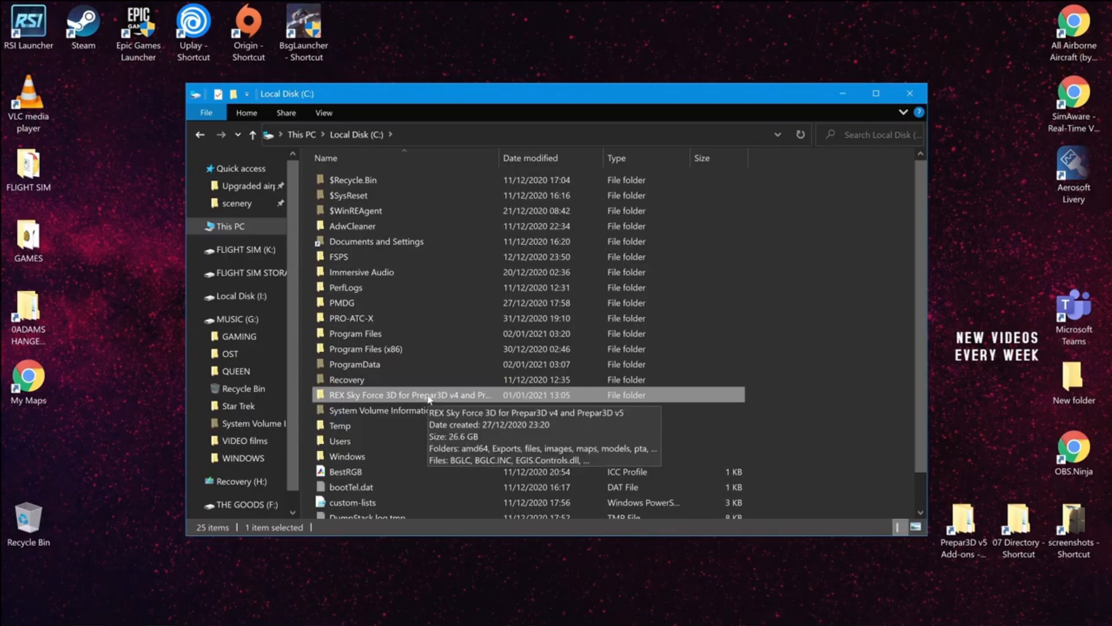
right_click(429, 399)
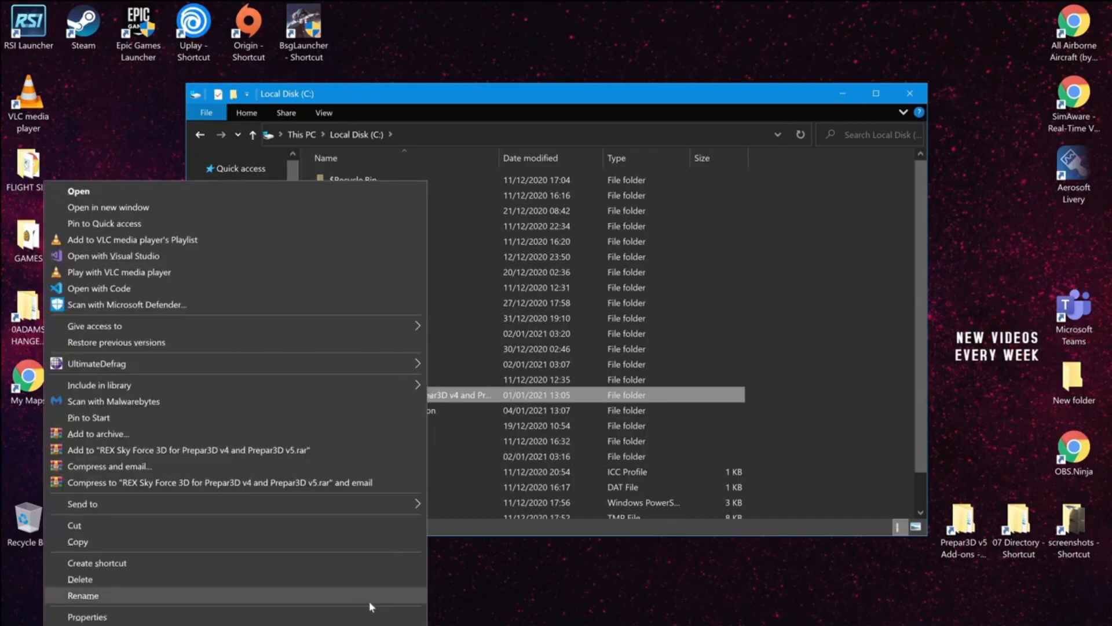
left_click(368, 618)
left_click(637, 324)
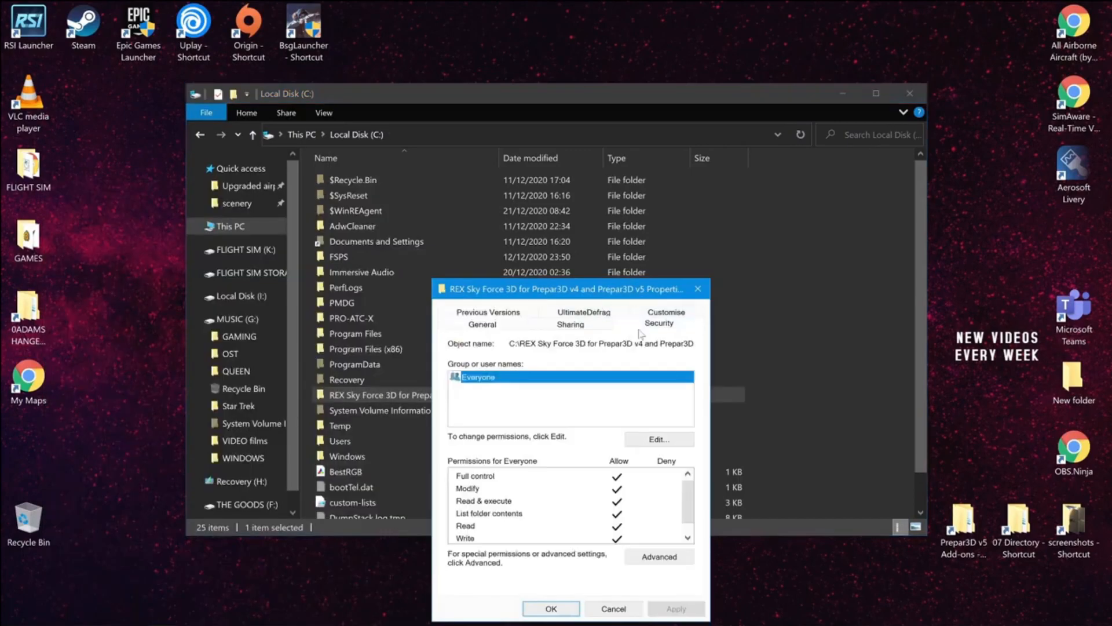
scroll(538, 530, "down", 1)
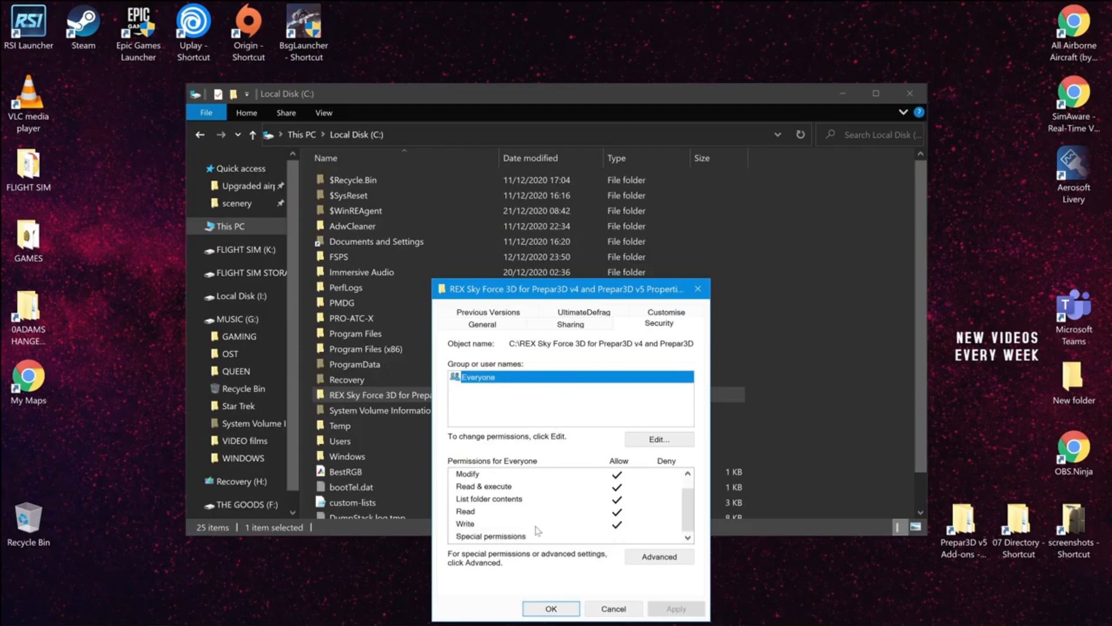
left_click(612, 607)
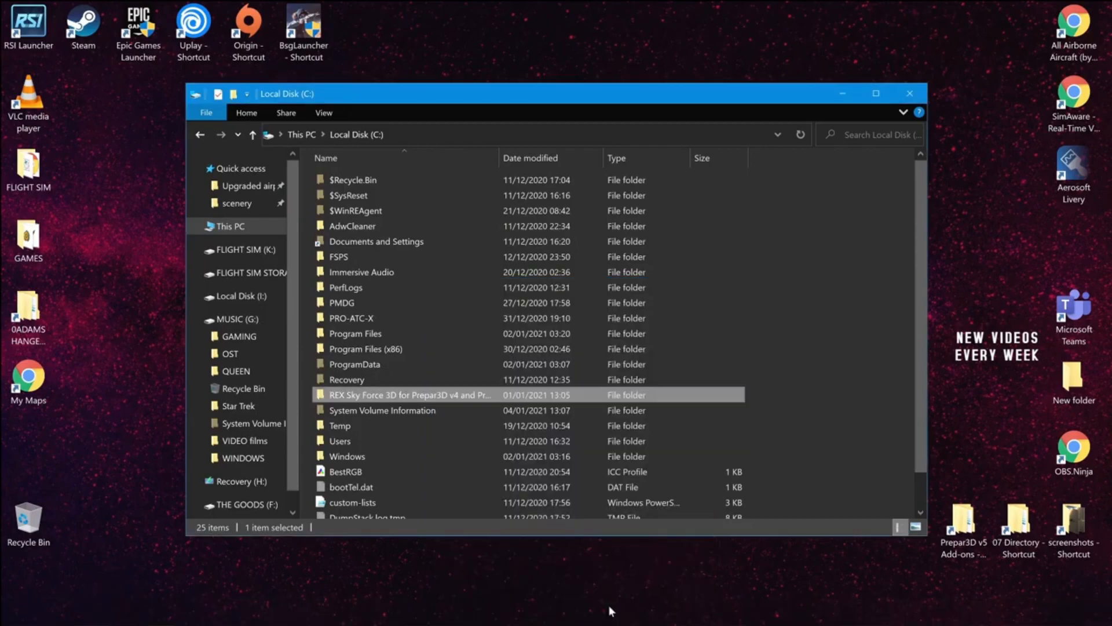
Look through the contents of the REX Sky Force 3D folder and return to This PC.
double_click(413, 399)
scroll(493, 370, "down", 5)
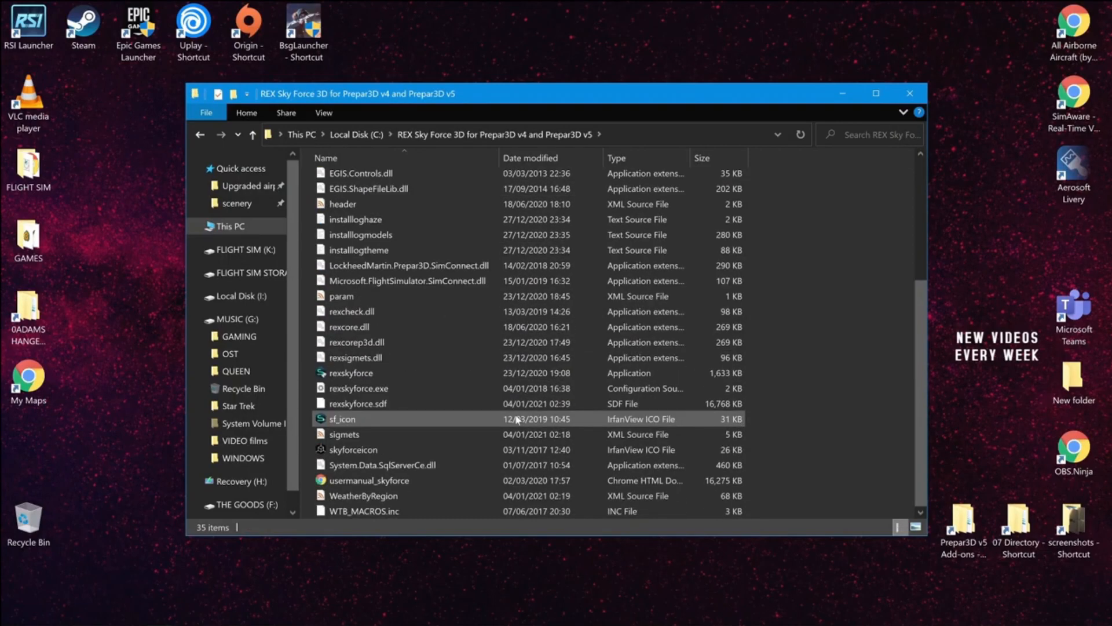
scroll(516, 428, "up", 5)
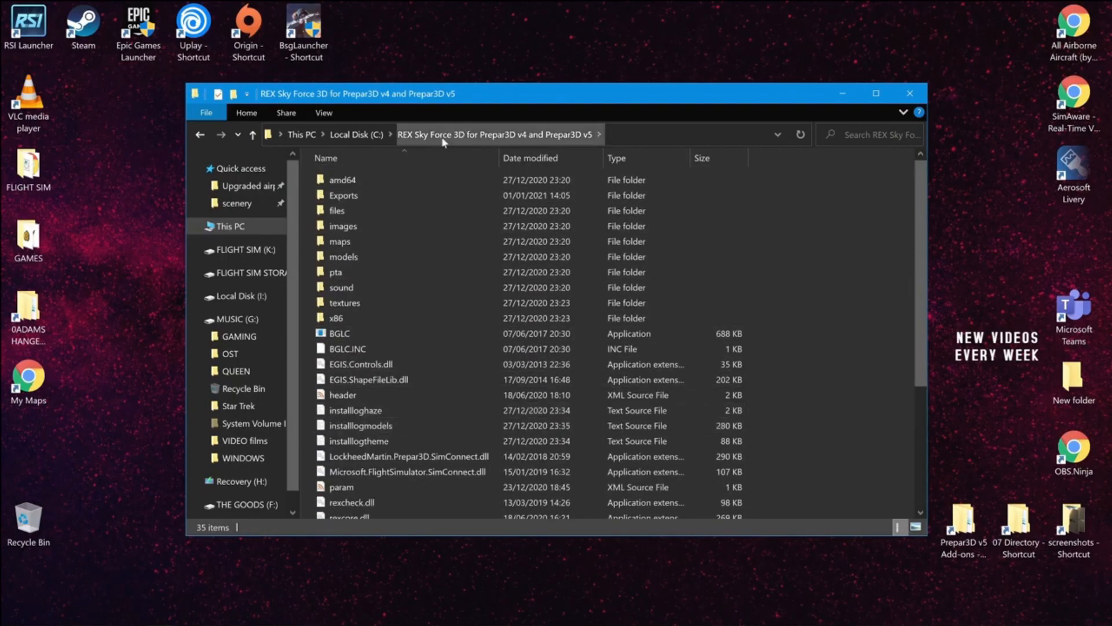
left_click(372, 138)
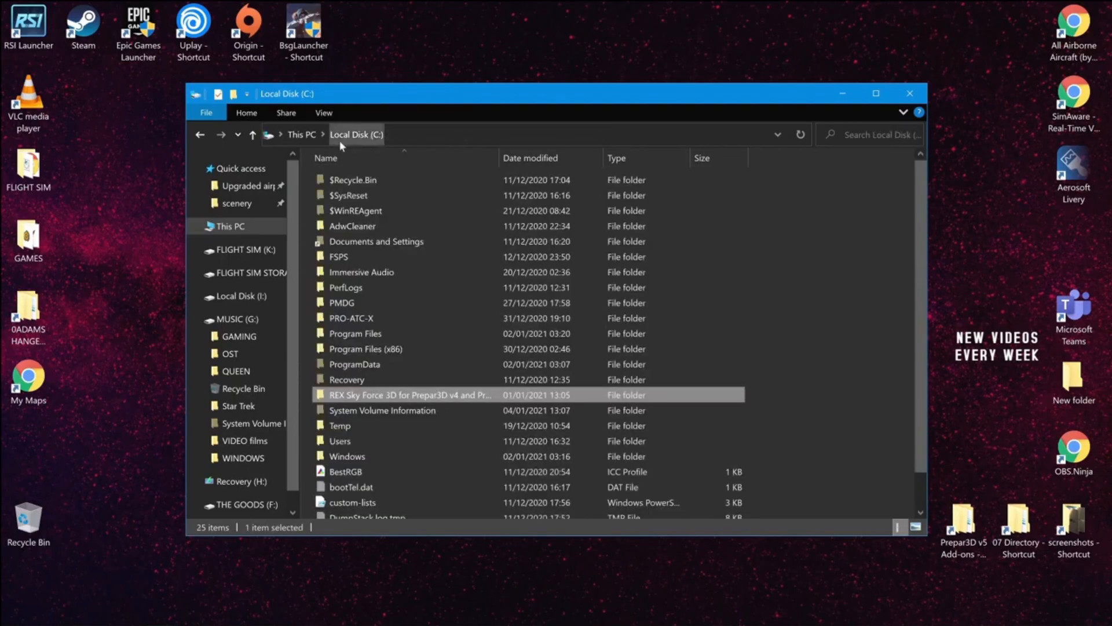
left_click(302, 139)
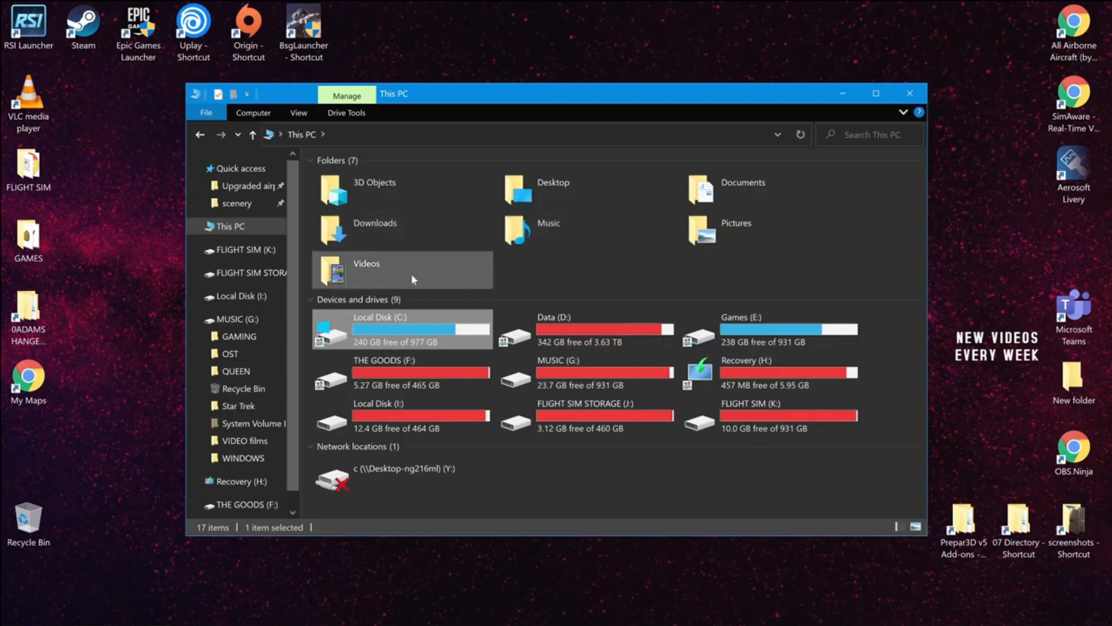
Switch to Chrome, open the HiFi Simulation Technologies Downloads page from the search results, and examine the listed products through Active Sky Cloud Art.
left_click(163, 612)
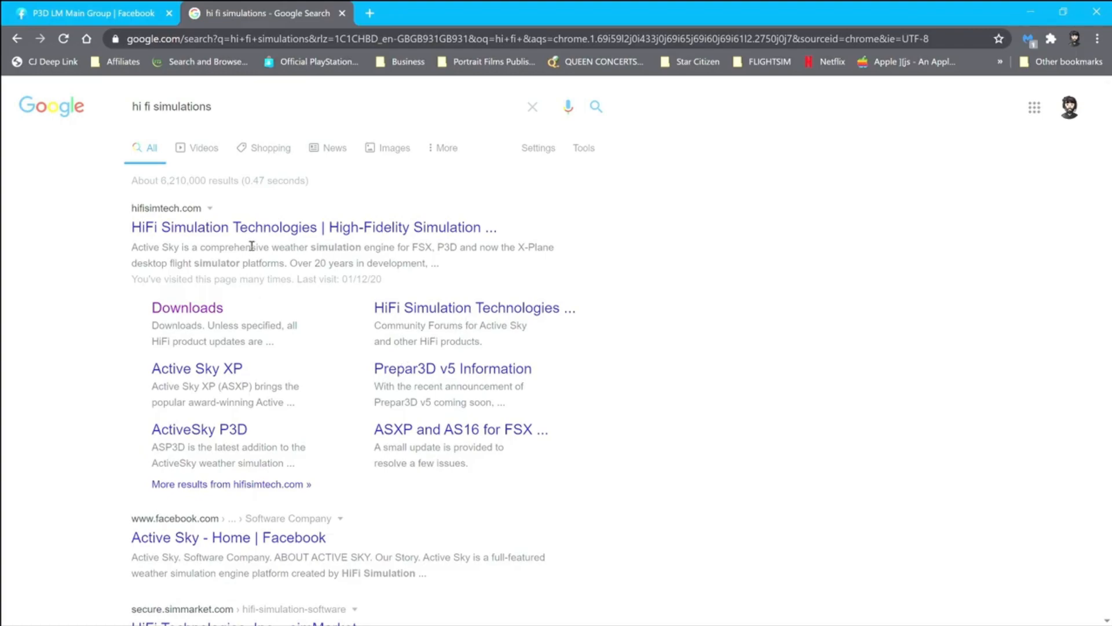
left_click(203, 308)
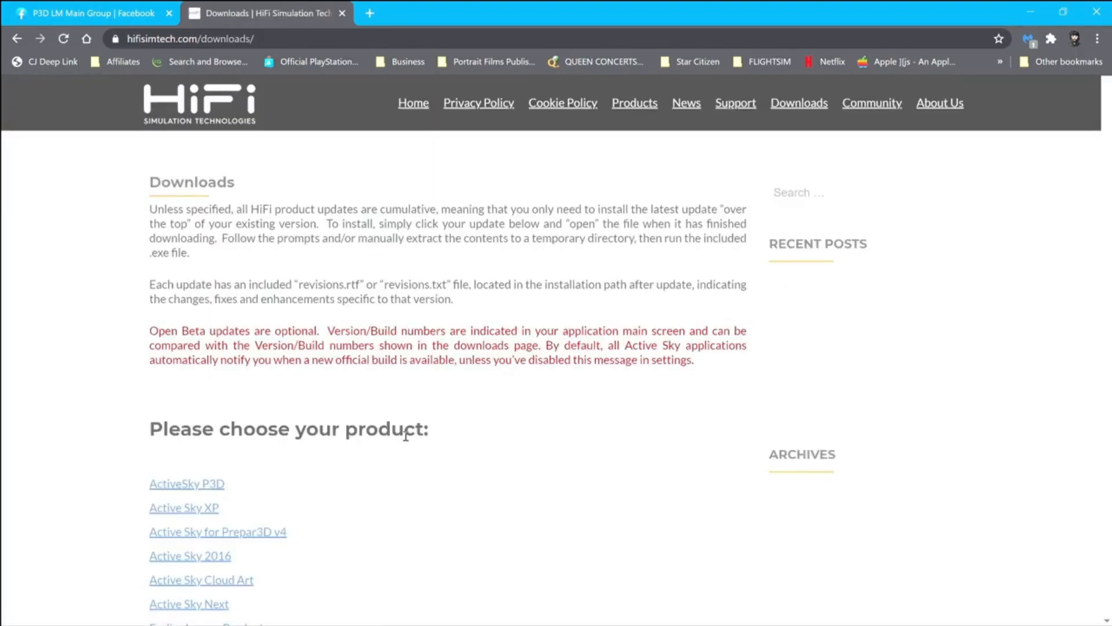
scroll(111, 436, "down", 5)
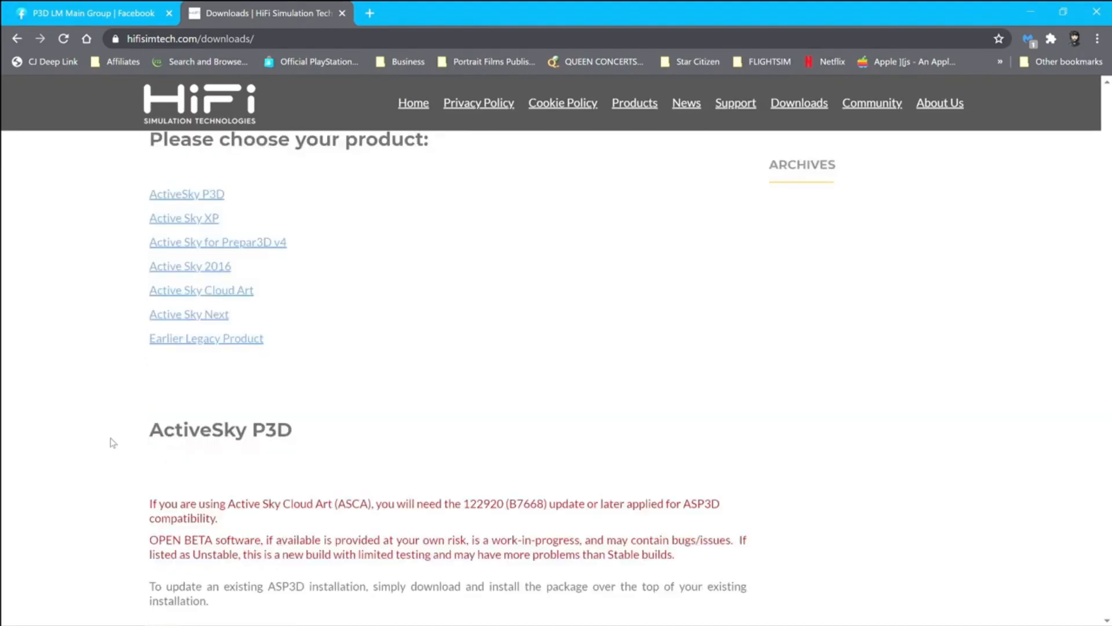
scroll(111, 441, "down", 3)
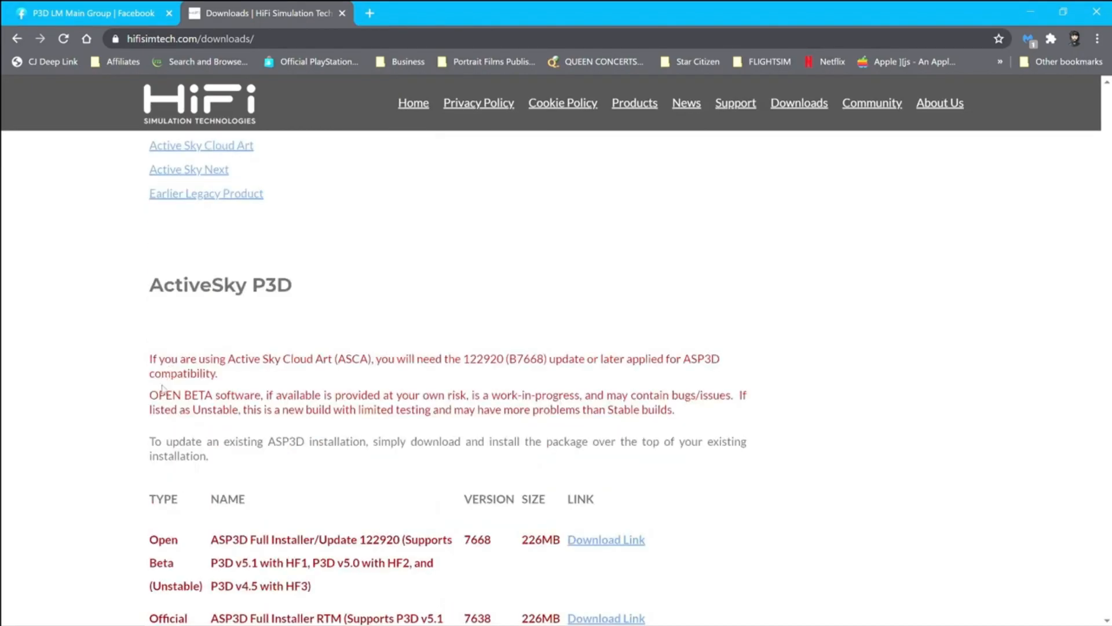
scroll(154, 395, "down", 9)
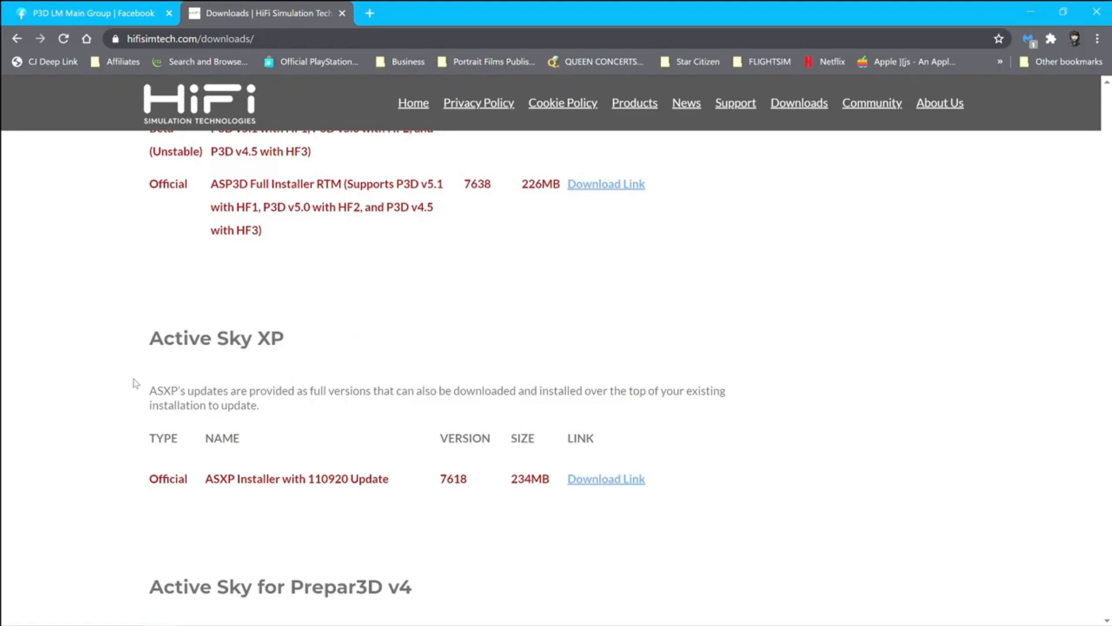
scroll(179, 458, "down", 5)
scroll(405, 333, "down", 4)
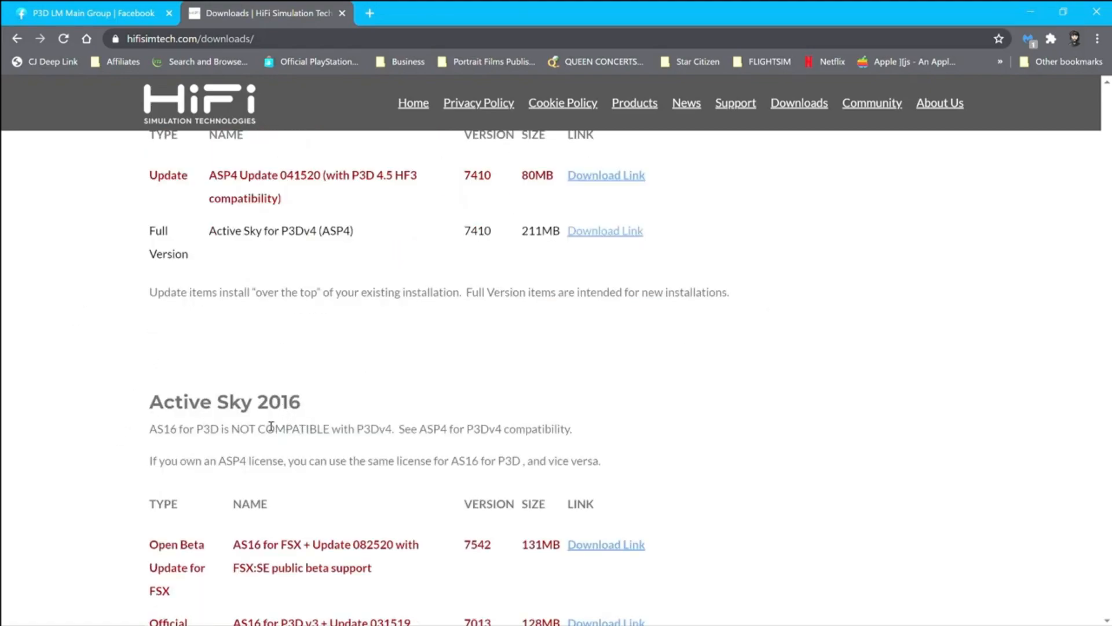
scroll(241, 407, "down", 9)
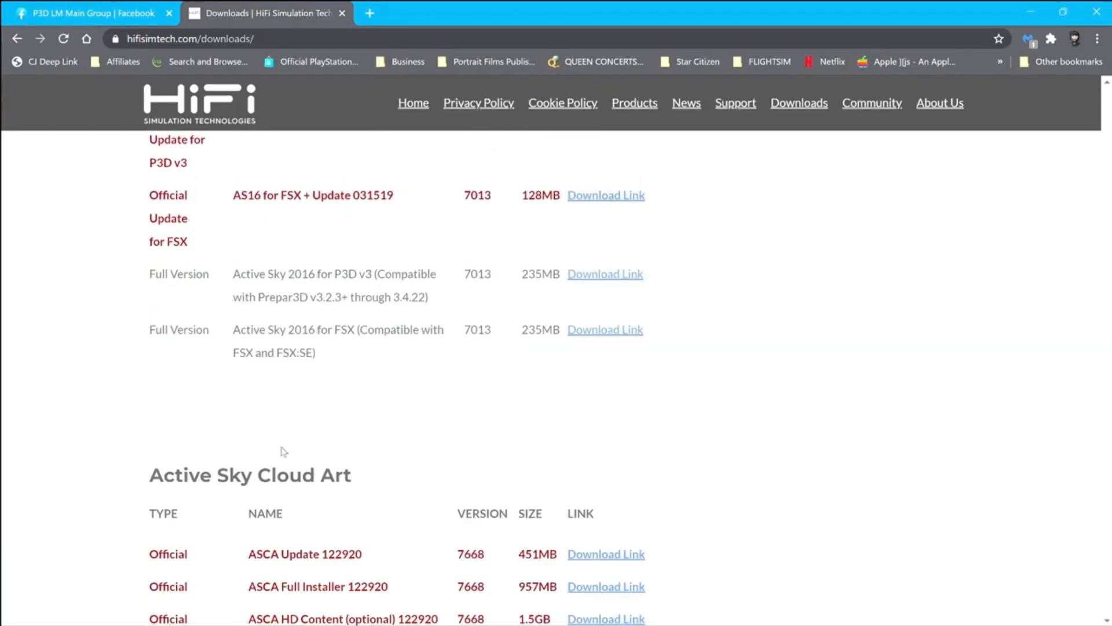
scroll(284, 451, "down", 3)
scroll(283, 442, "down", 3)
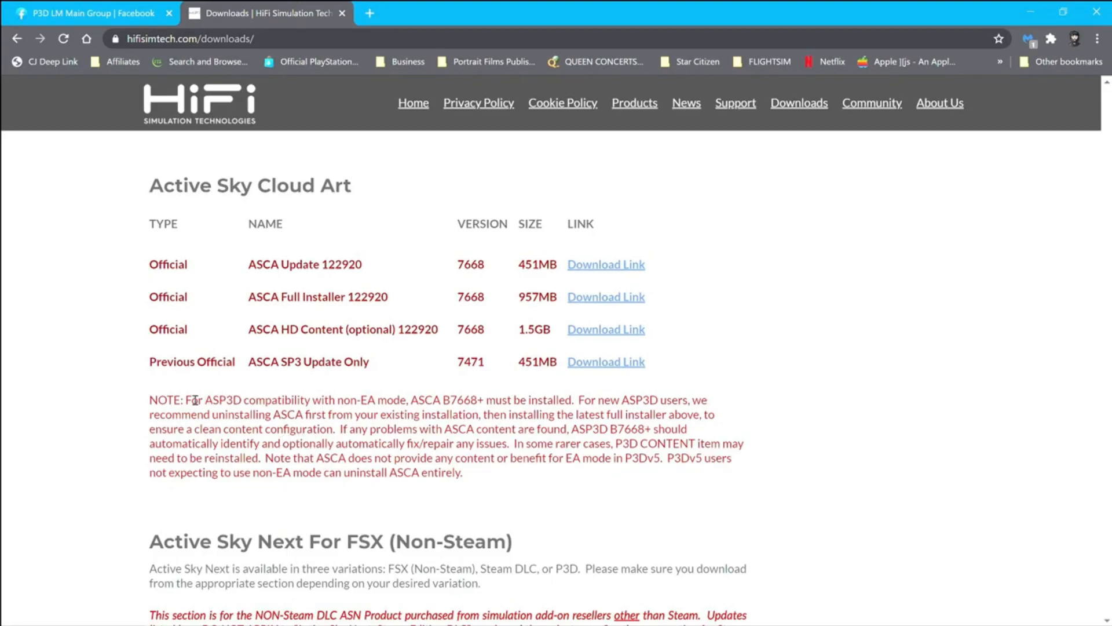
Highlight the Active Sky Cloud Art compatibility note and the official 122920 downloads for reading, and clear the selection.
left_click_drag(151, 147, 468, 475)
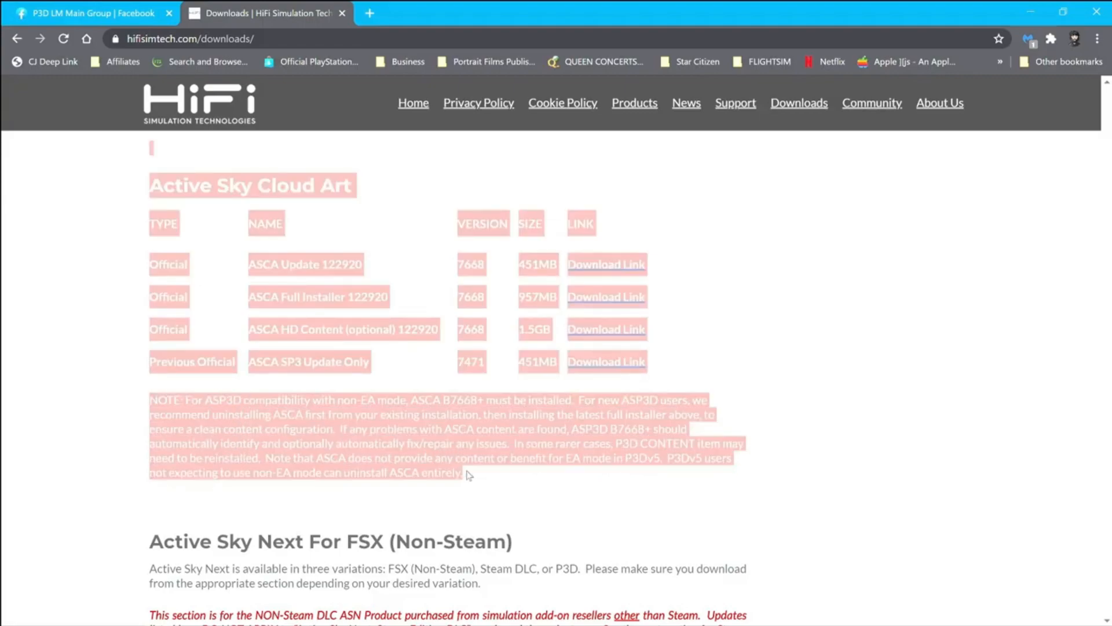
left_click(470, 475)
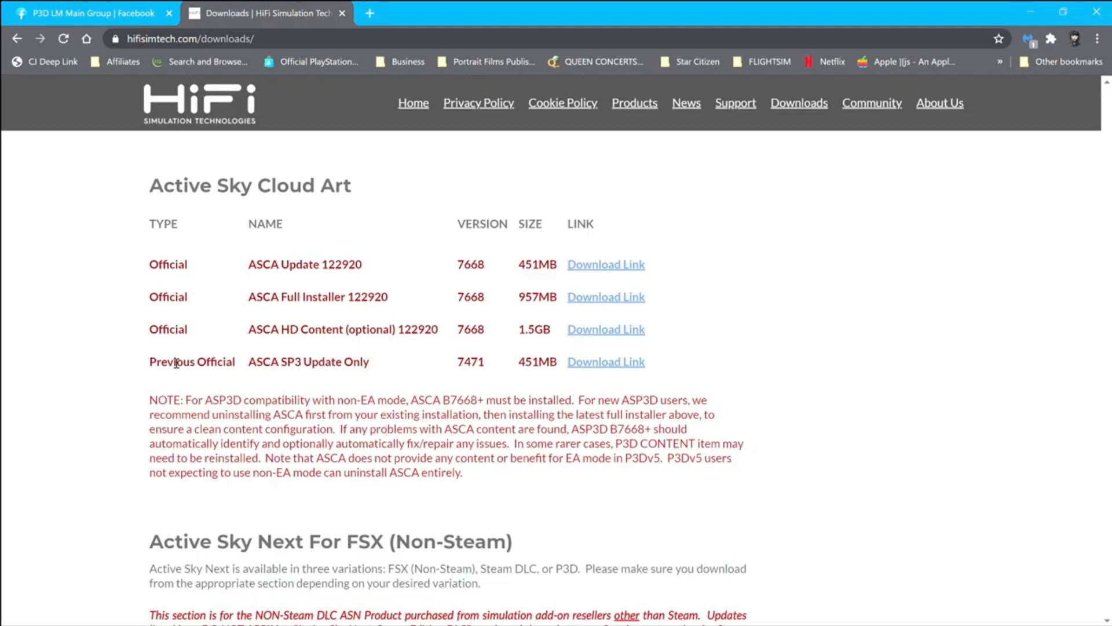
left_click_drag(136, 343, 368, 299)
left_click_drag(680, 339, 659, 325)
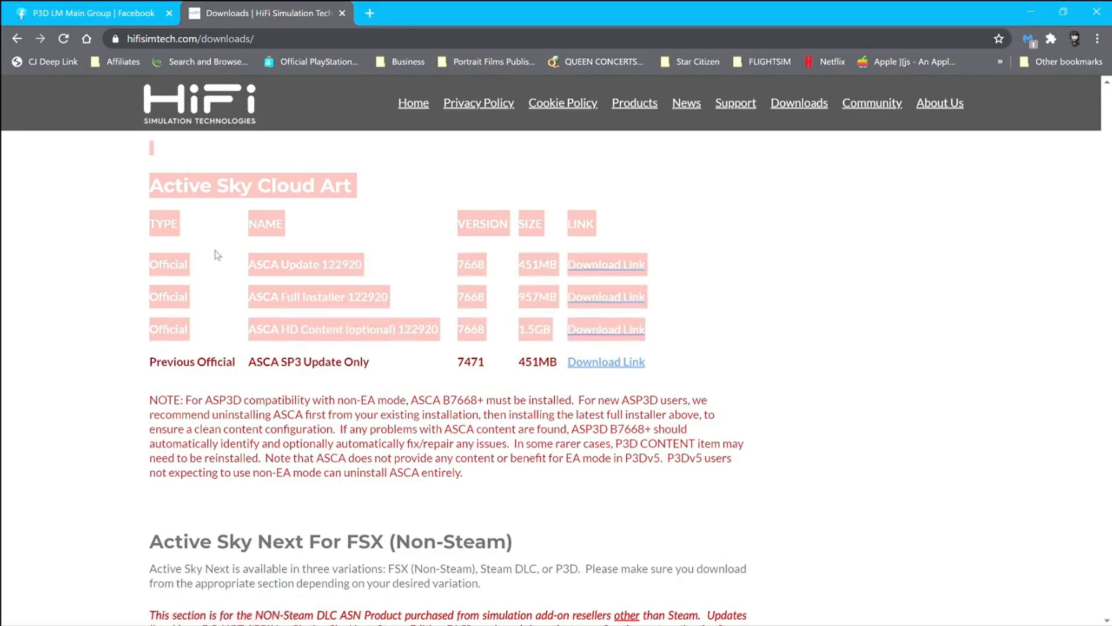
left_click(117, 269)
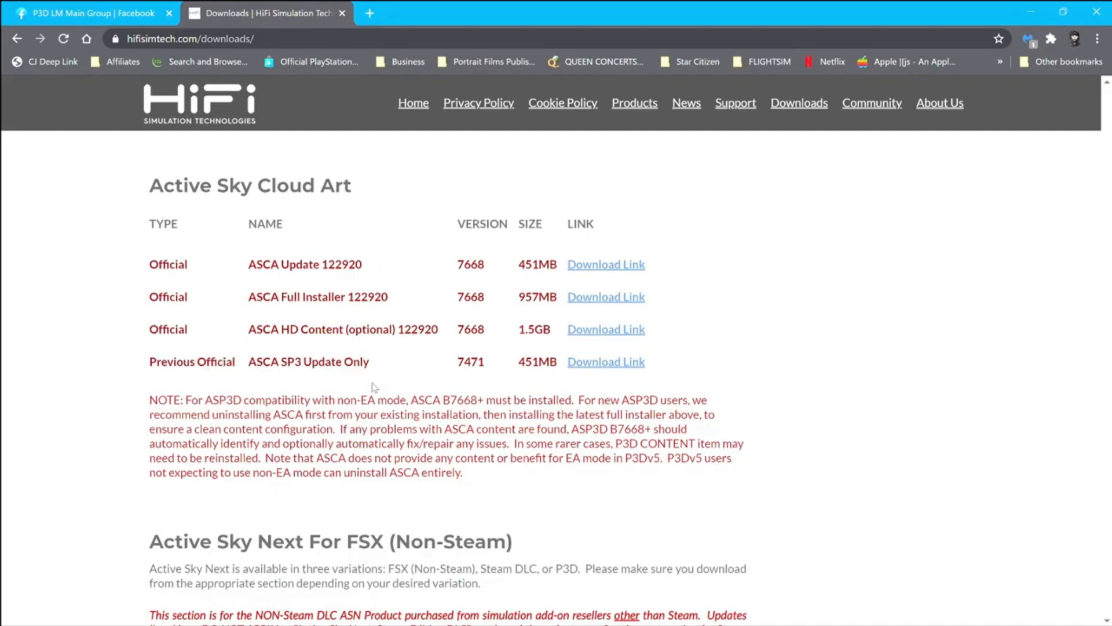
Review the open beta and official ASP3D Full Installer entries in the ActiveSky P3D section, and minimise the browser.
scroll(368, 388, "up", 15)
scroll(343, 471, "up", 15)
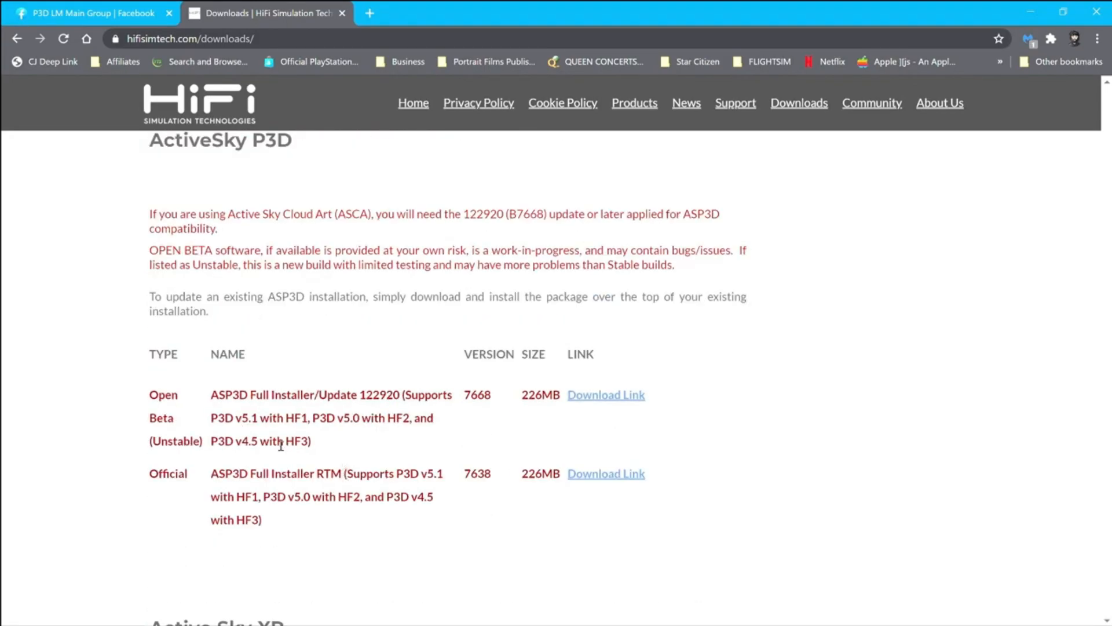
scroll(284, 443, "down", 1)
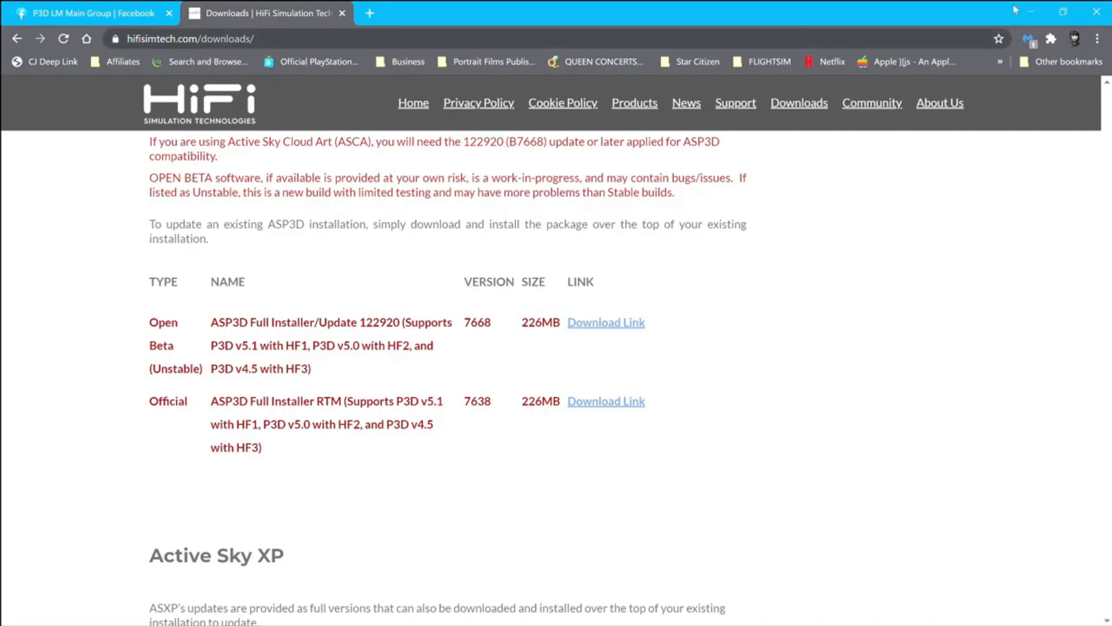
left_click(1033, 7)
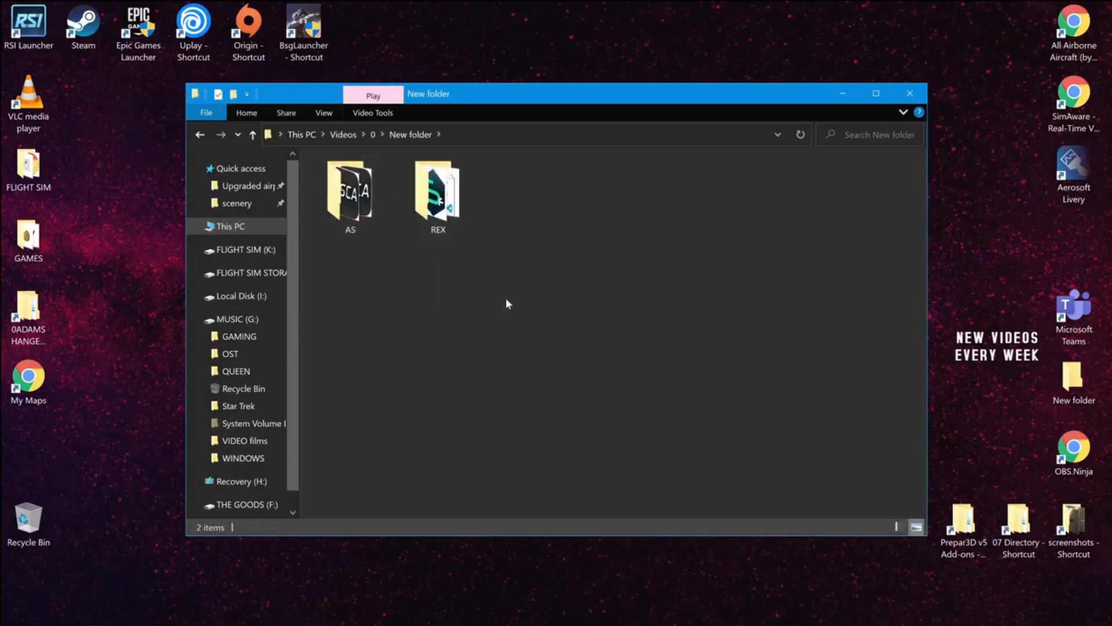
Run ASP3D_Install from the AS folder as administrator, accept the licence agreement and continue to the release notes.
mouse_move(910, 623)
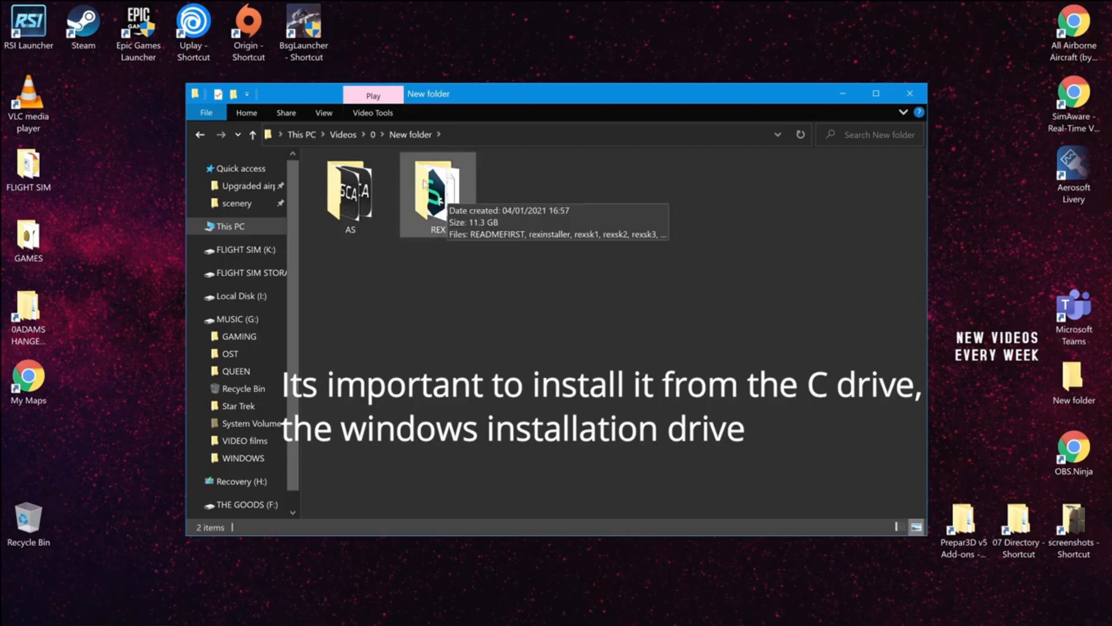
double_click(350, 191)
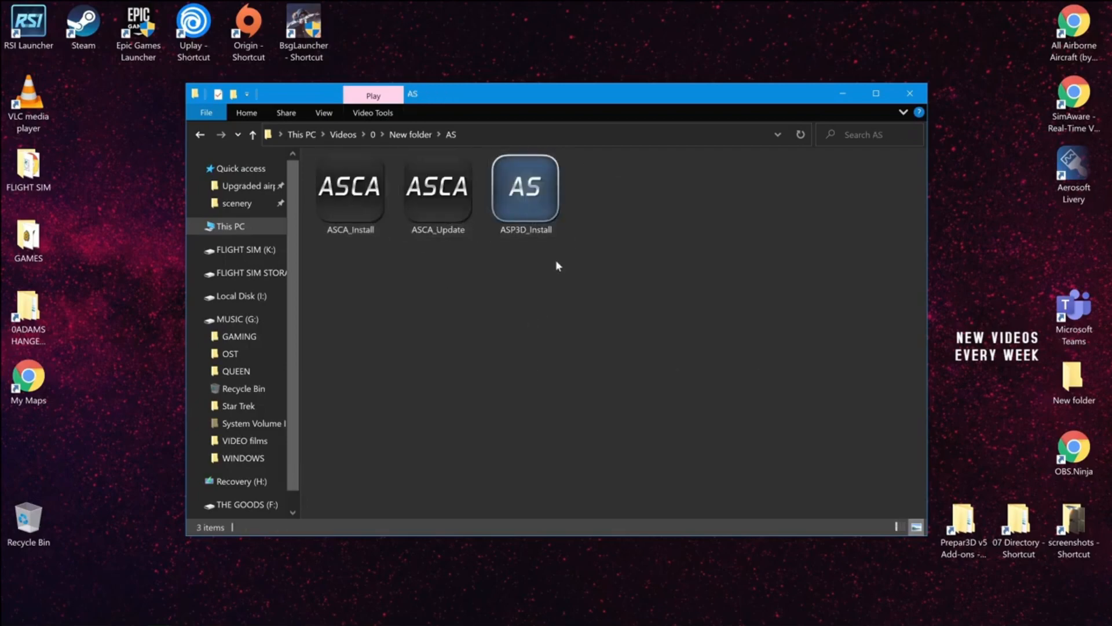
right_click(499, 189)
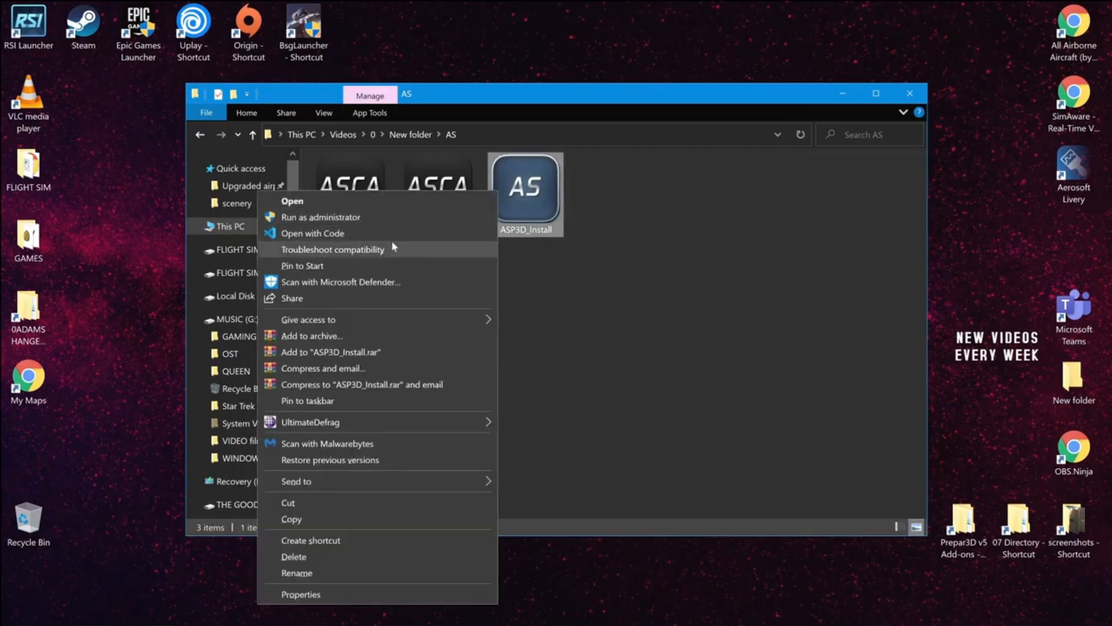
left_click(313, 218)
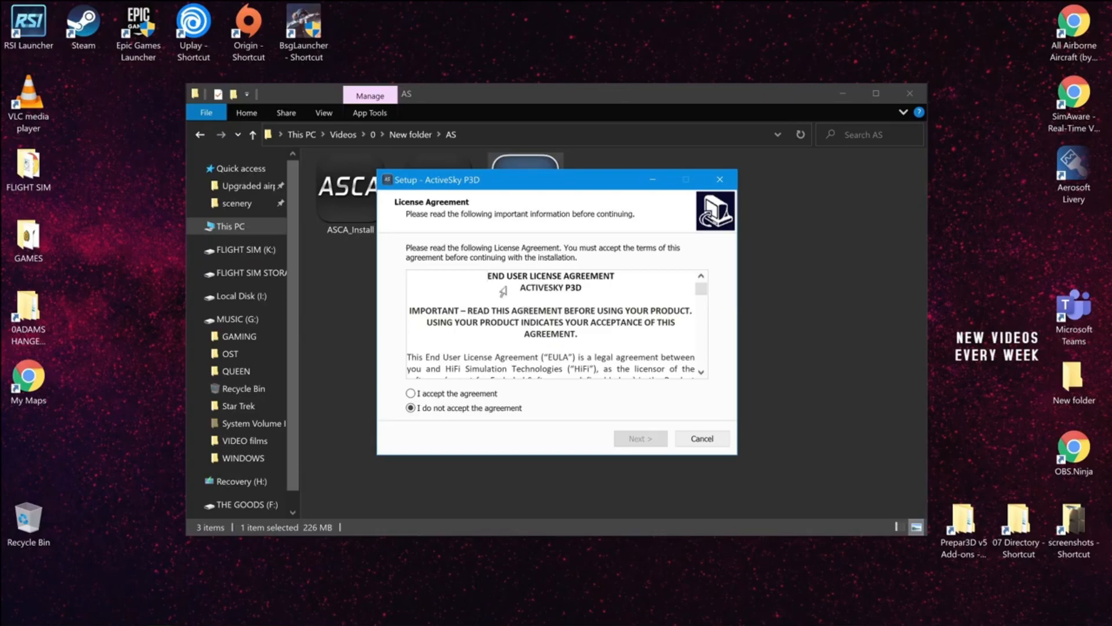
left_click(441, 397)
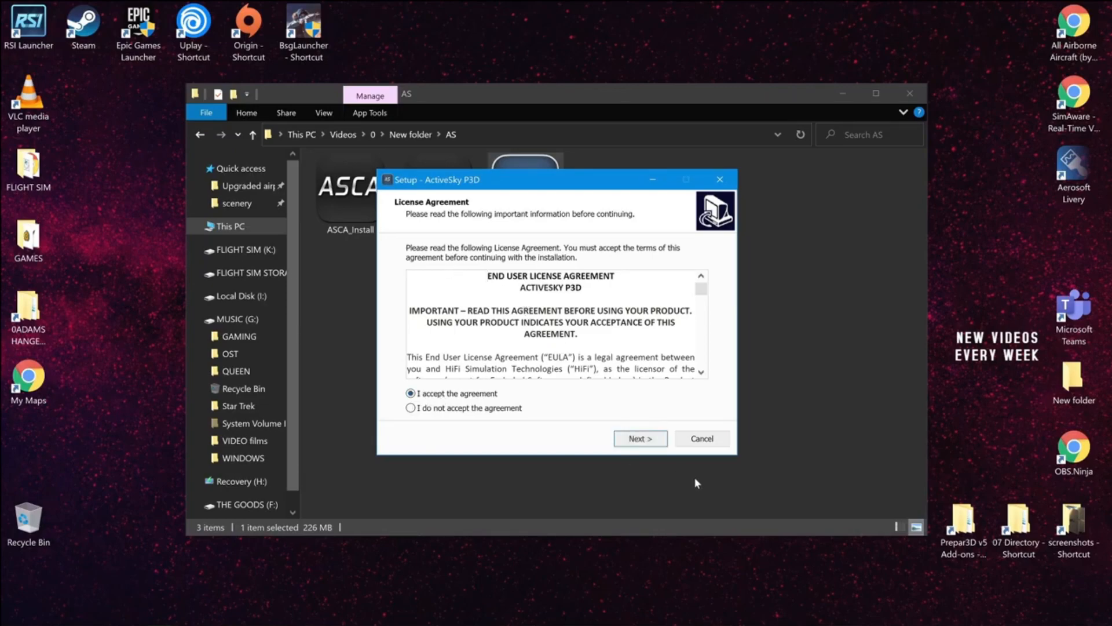
left_click(650, 441)
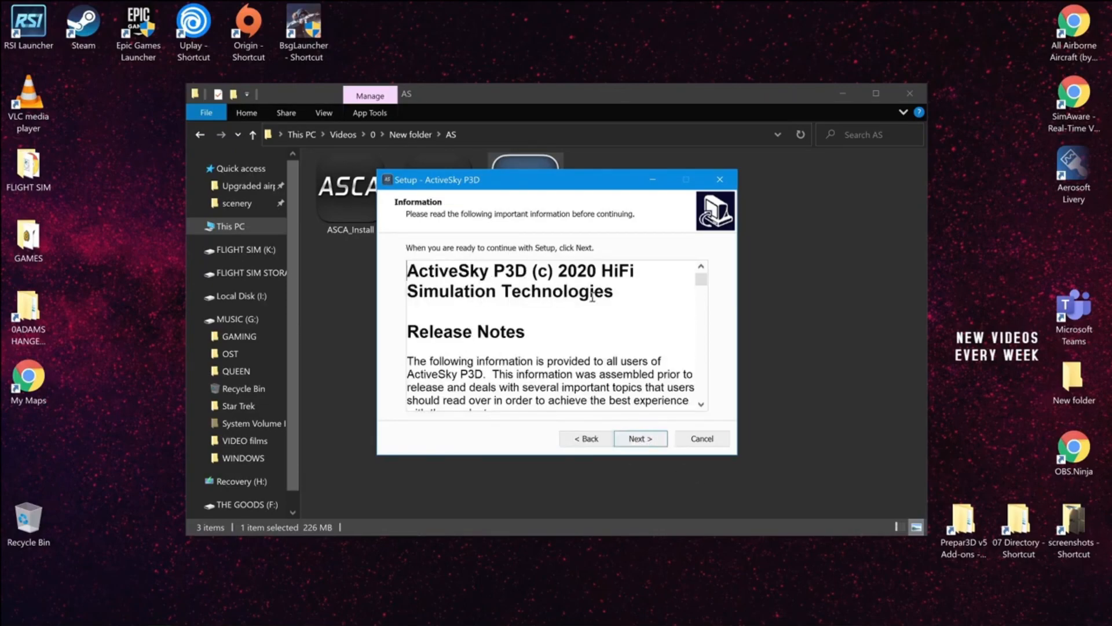
Read the release notes on running ASP3D and ASCA with P3D for the first time.
scroll(559, 380, "down", 6)
scroll(559, 380, "down", 1)
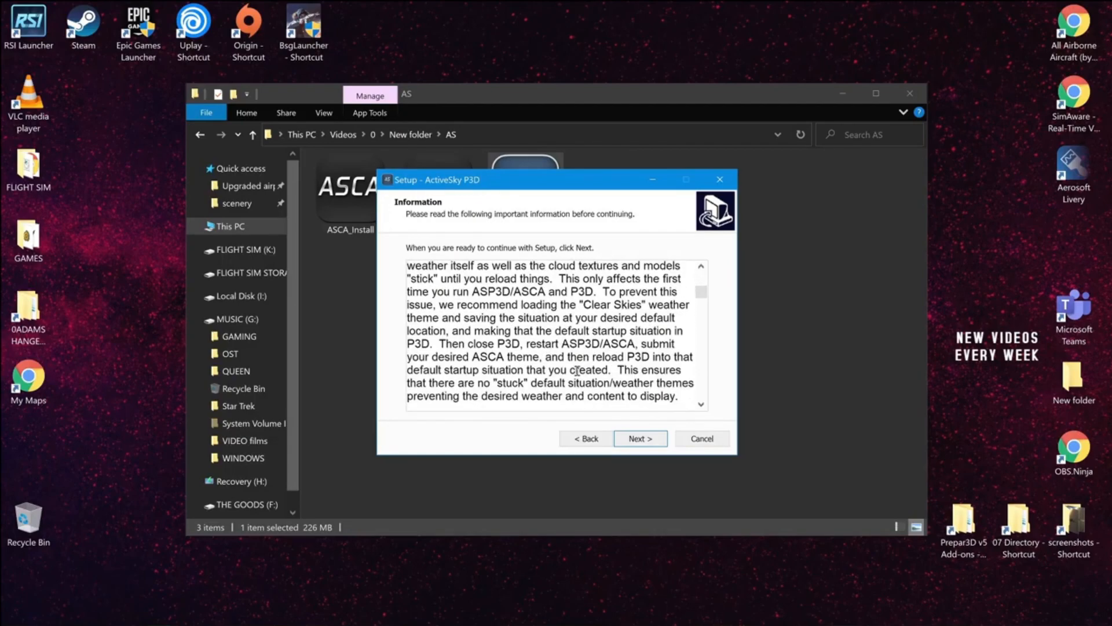
scroll(562, 375, "up", 1)
scroll(562, 375, "up", 3)
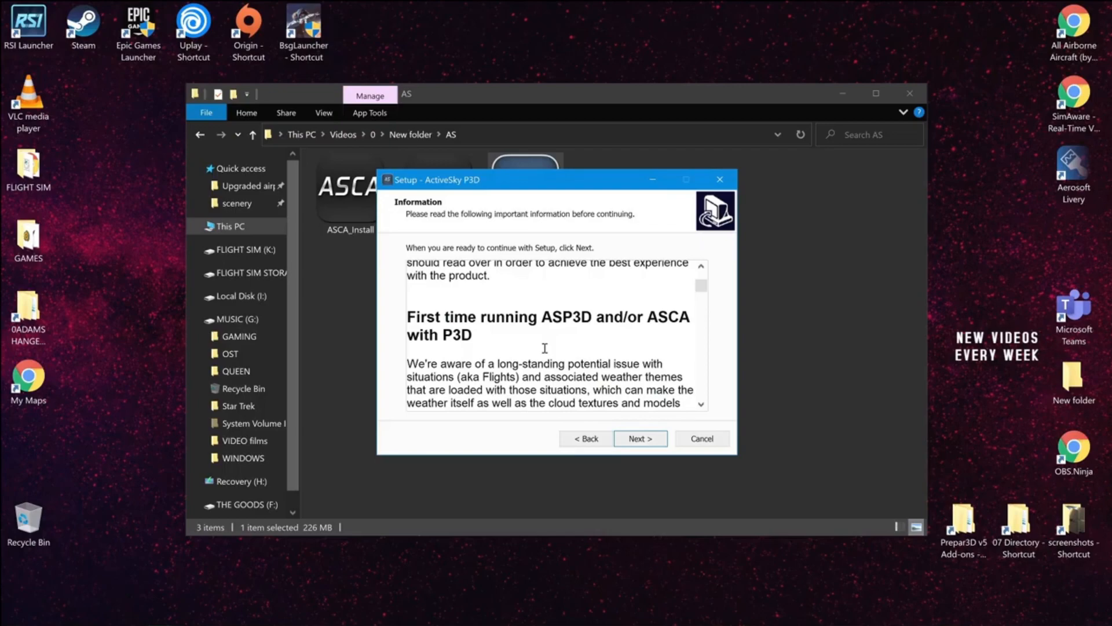
scroll(545, 348, "up", 3)
scroll(544, 348, "down", 3)
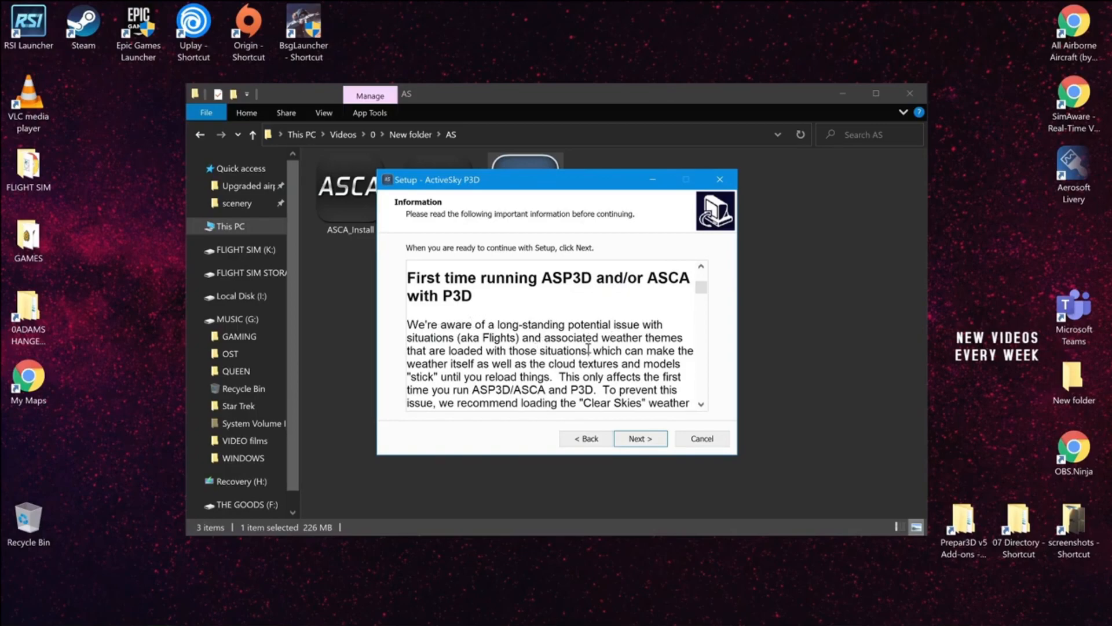
scroll(600, 349, "down", 1)
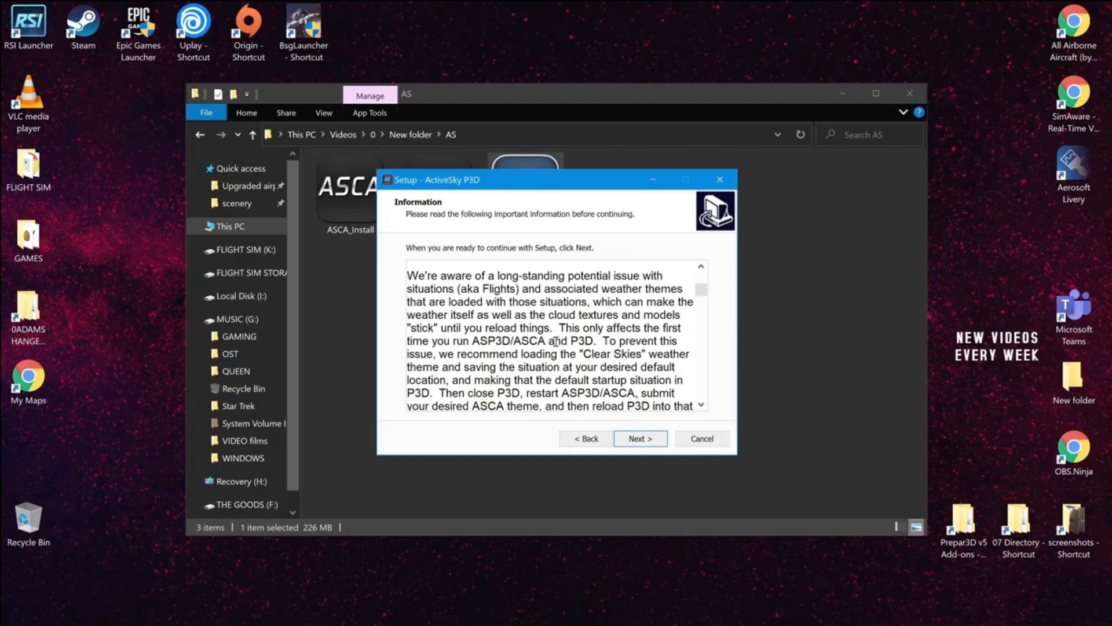
scroll(558, 336, "down", 1)
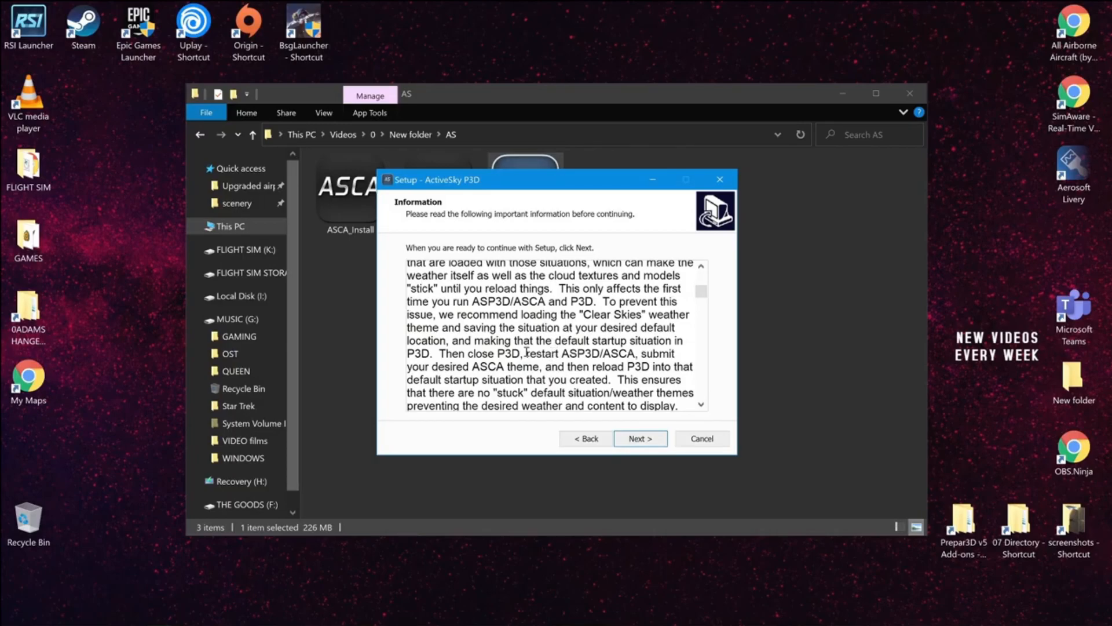
scroll(527, 352, "down", 1)
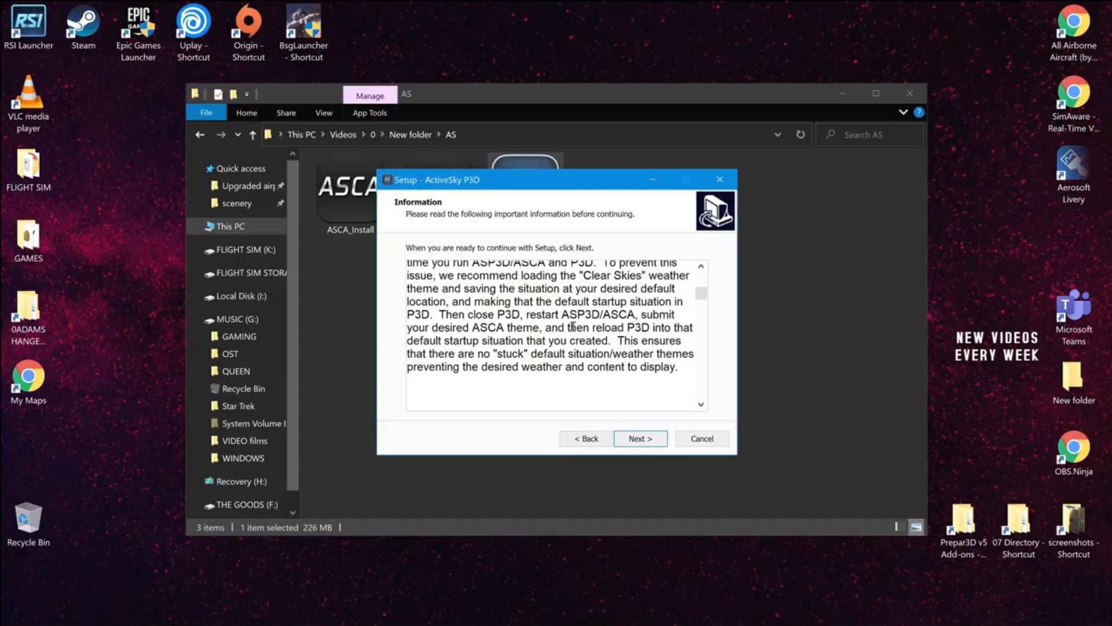
Install ActiveSky P3D into C:\Program Files\HiFi\ASP3D with a desktop shortcut.
left_click(636, 436)
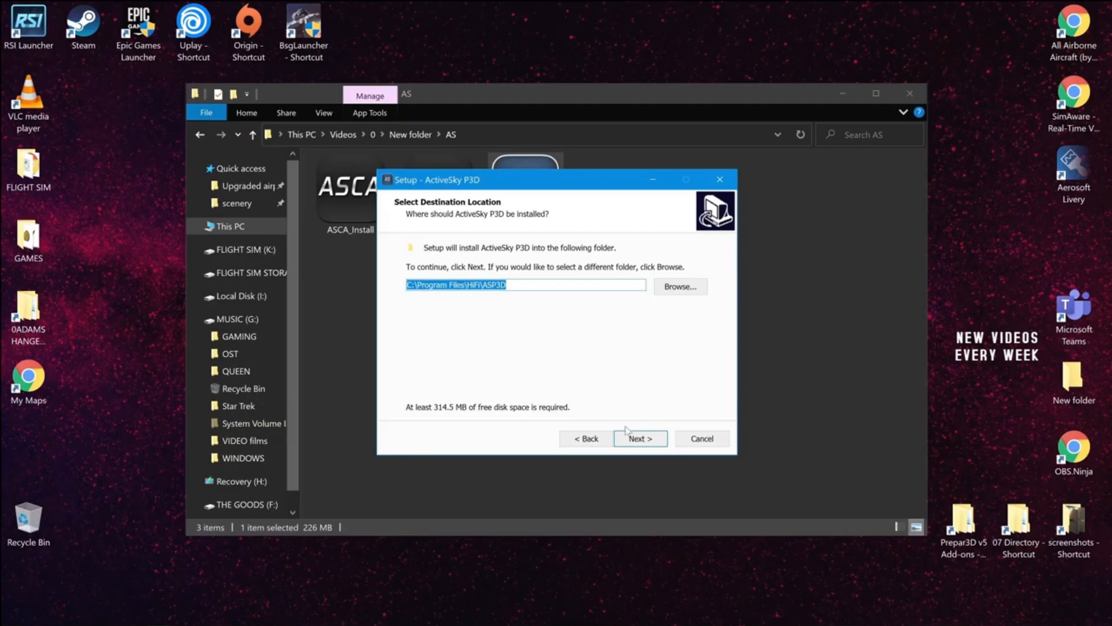
left_click(638, 440)
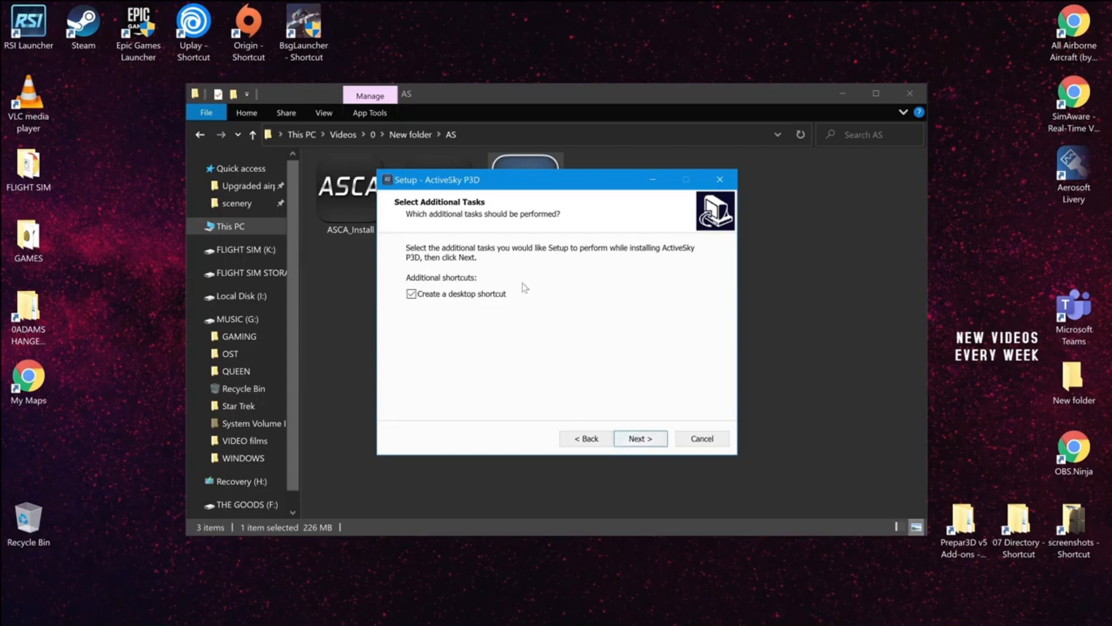
left_click(643, 439)
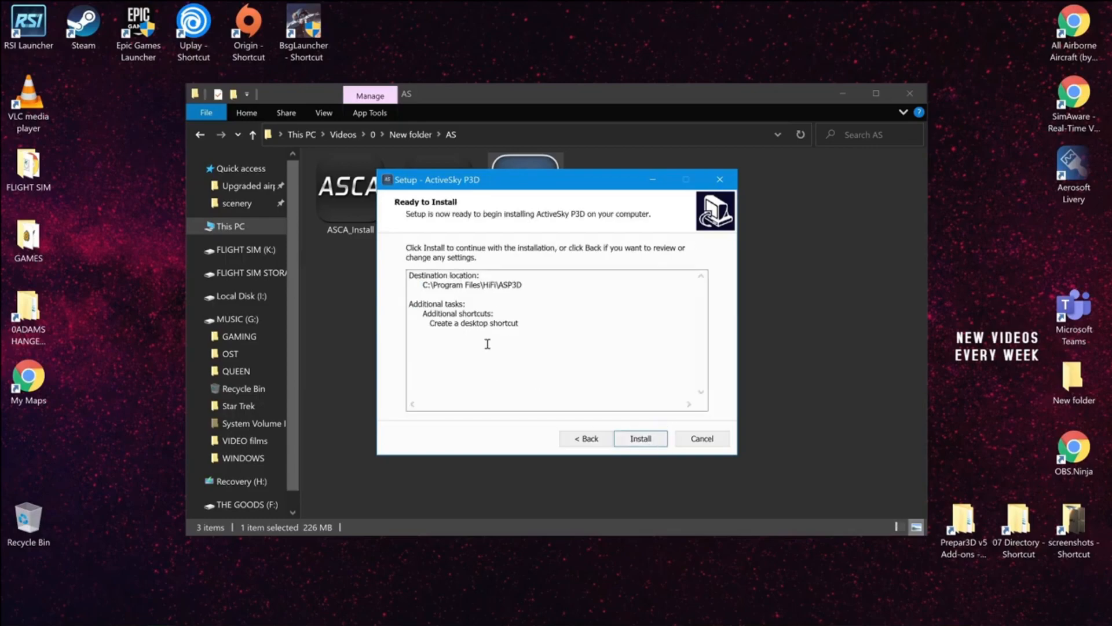
left_click(639, 438)
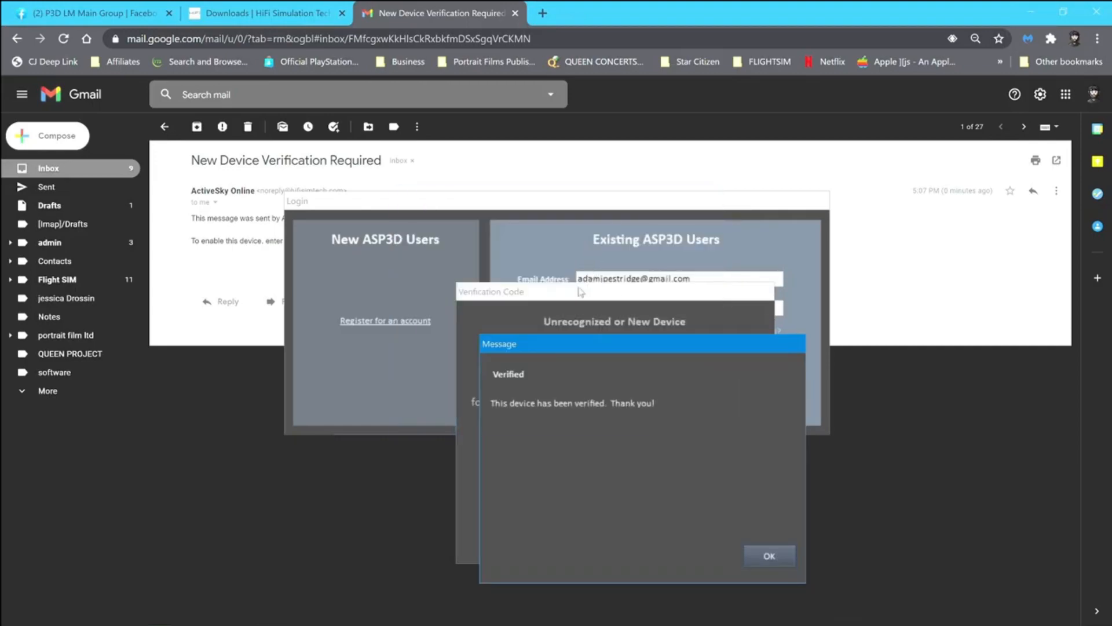
Acknowledge the device verification and try to log in again with the existing ASP3D account.
left_click(648, 232)
left_click(770, 555)
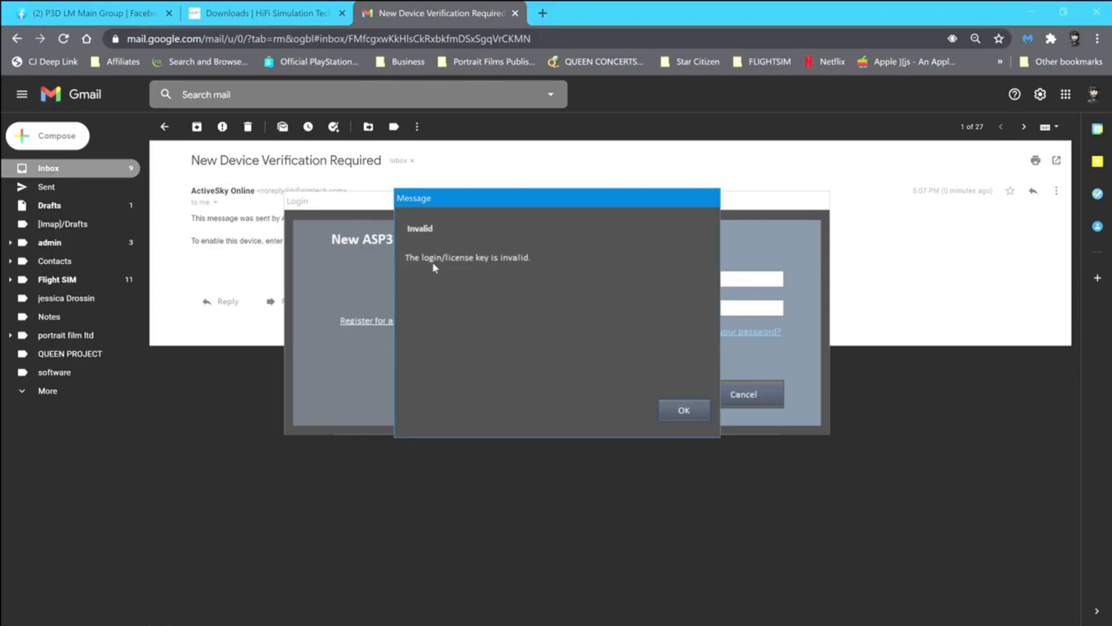
left_click(698, 409)
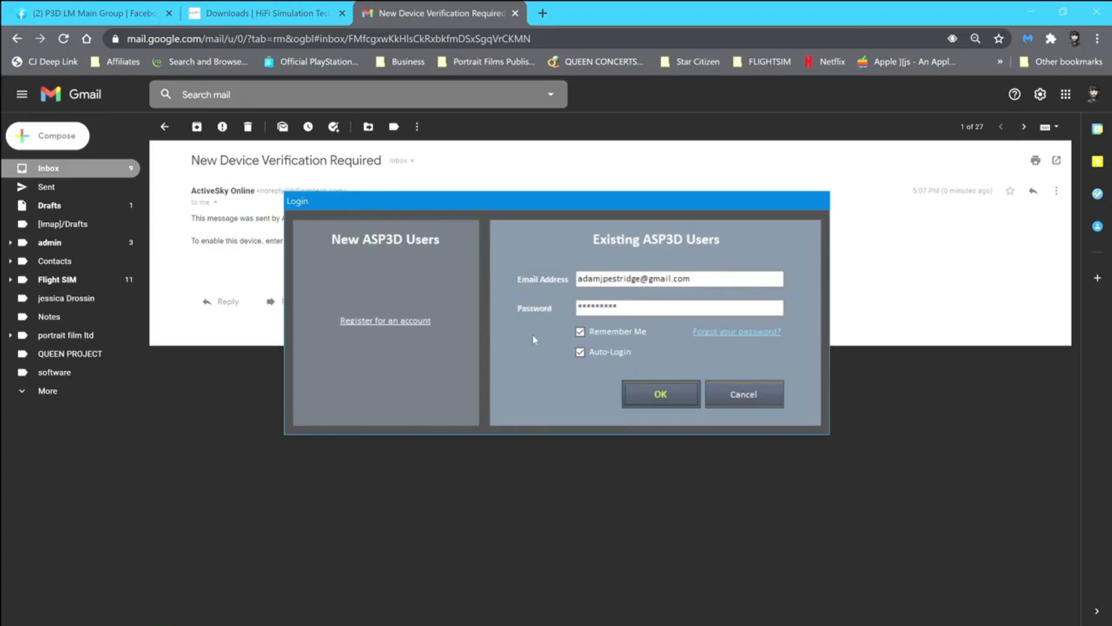
left_click(665, 396)
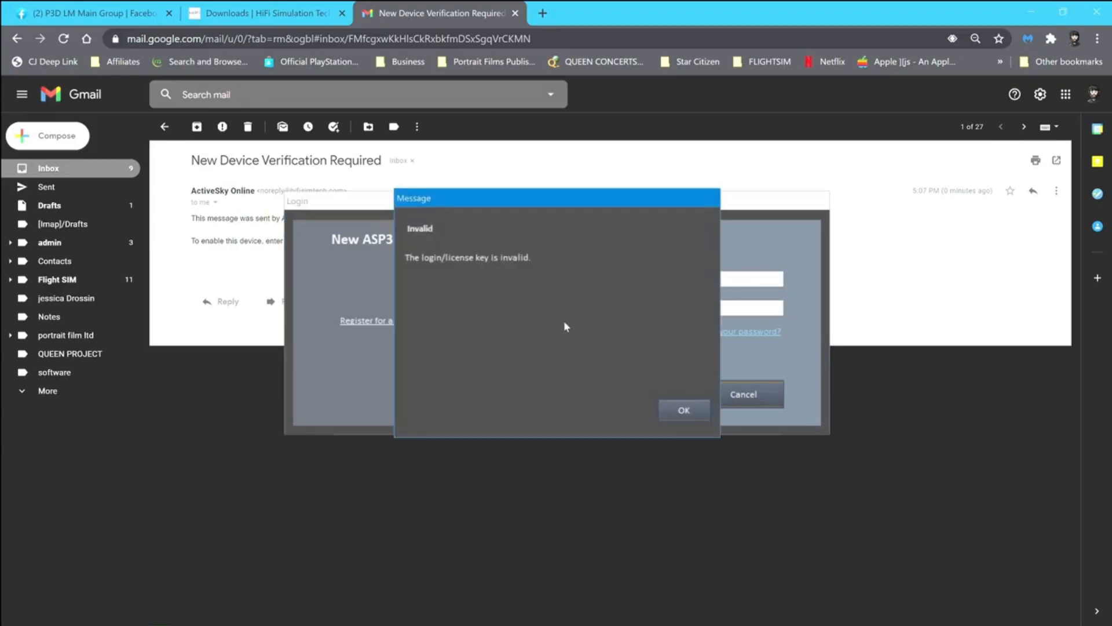
left_click(670, 418)
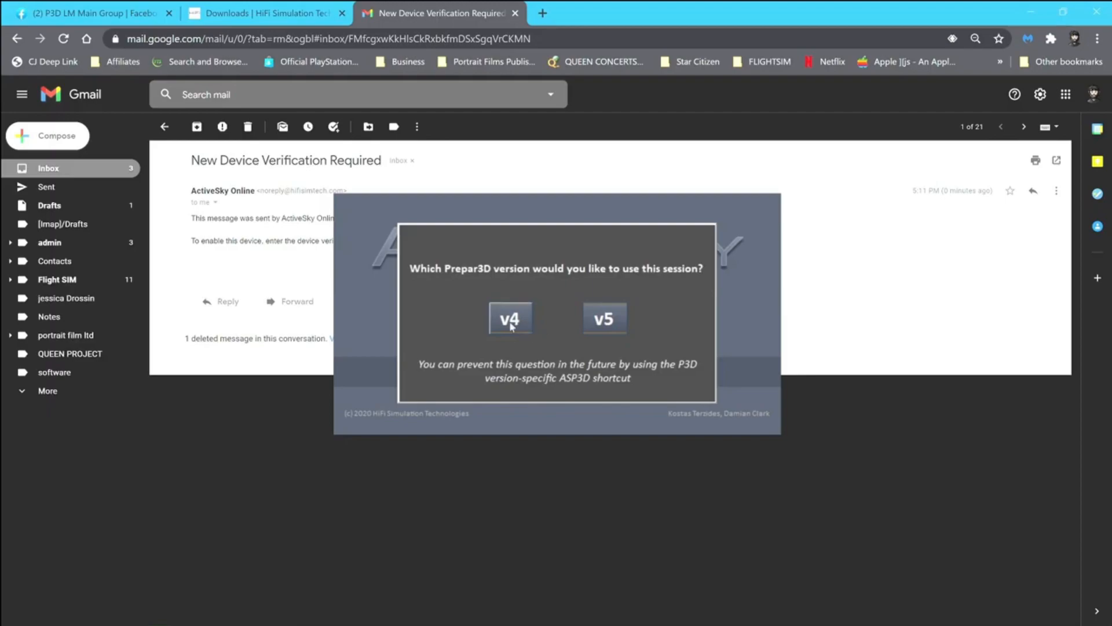
Choose Prepar3D v5 for the session and install the ActiveSky P3D V5 Connector into the Prepar3D v5 Add-ons\ActiveSkyP5 documents folder, accepting its licence agreement.
left_click(603, 320)
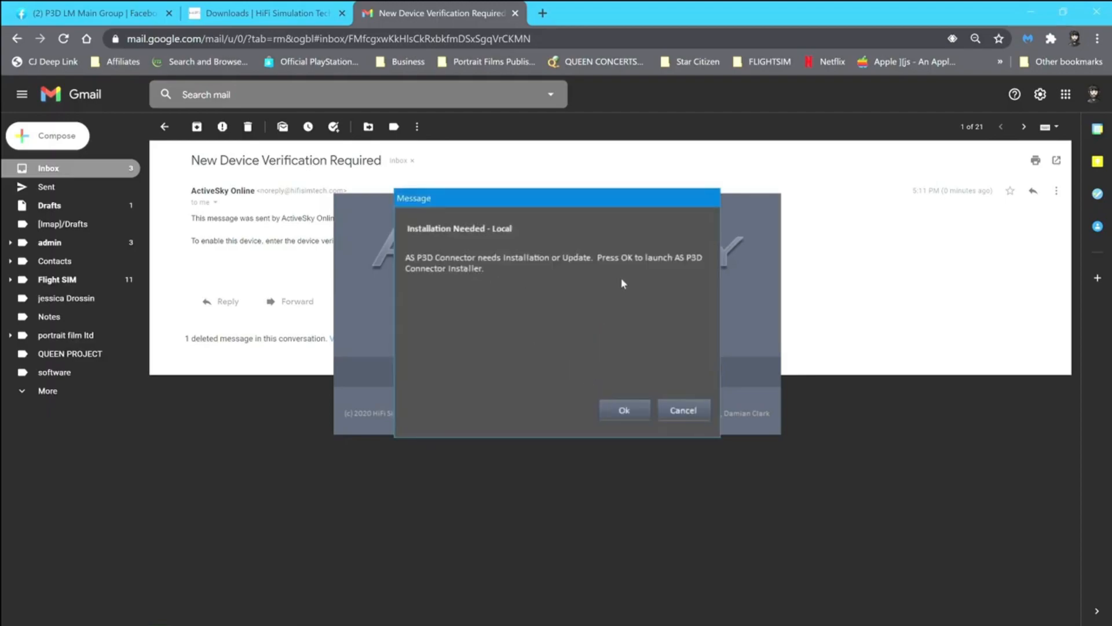
left_click(634, 413)
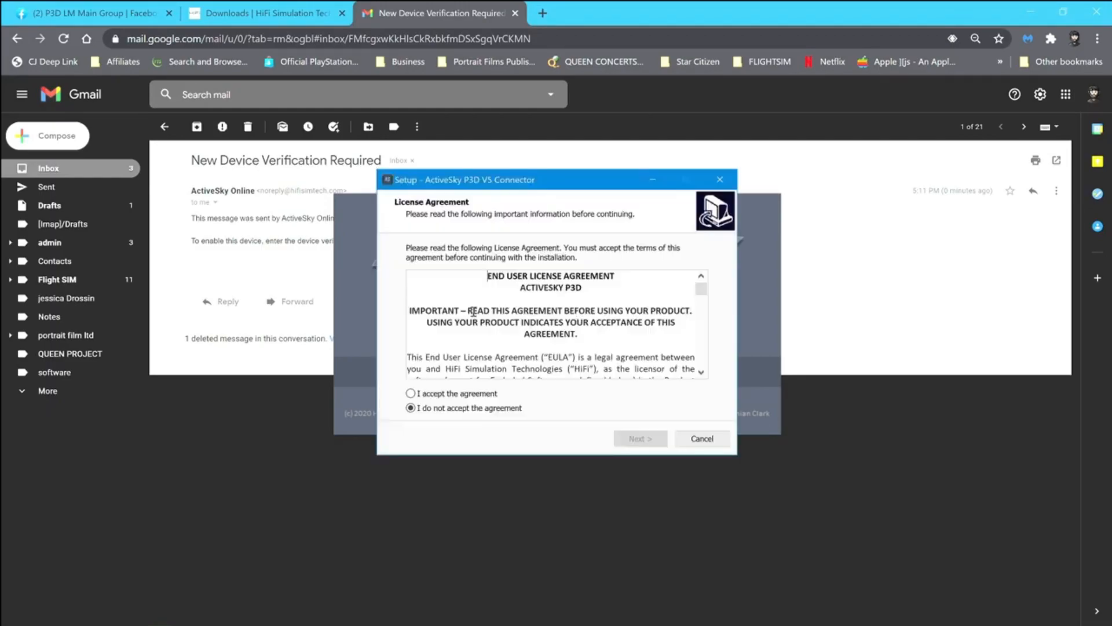
left_click(445, 394)
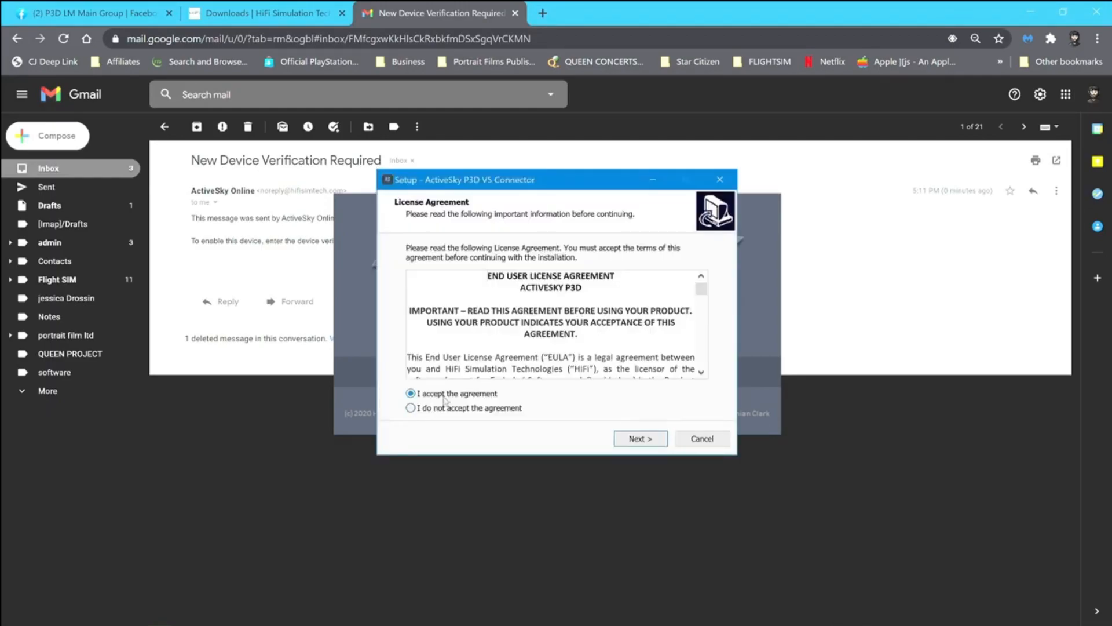
left_click(638, 438)
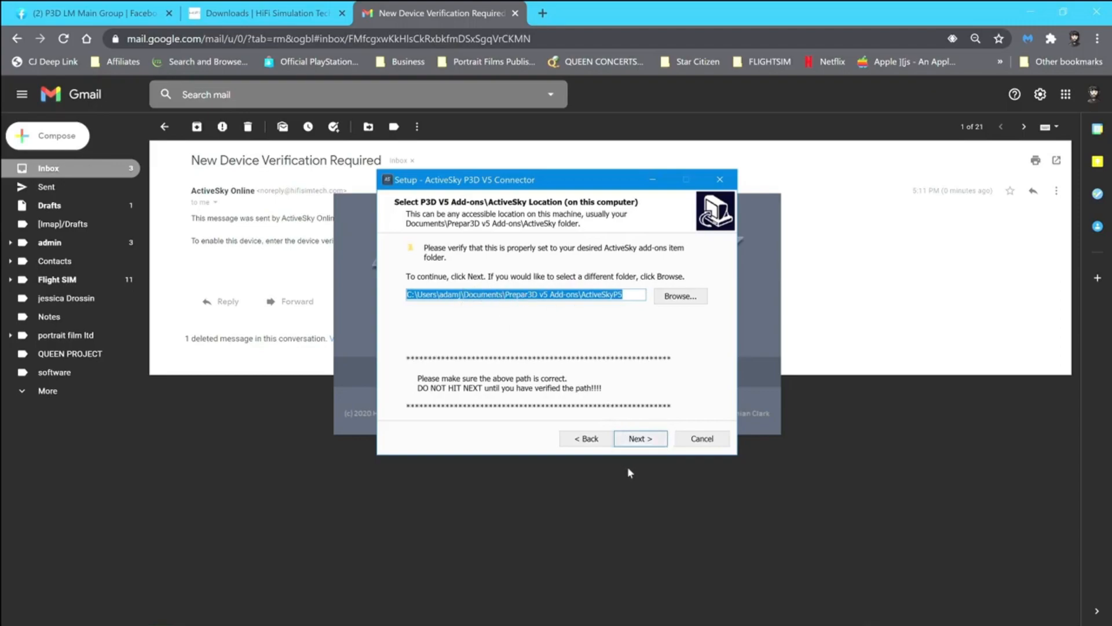
left_click(642, 440)
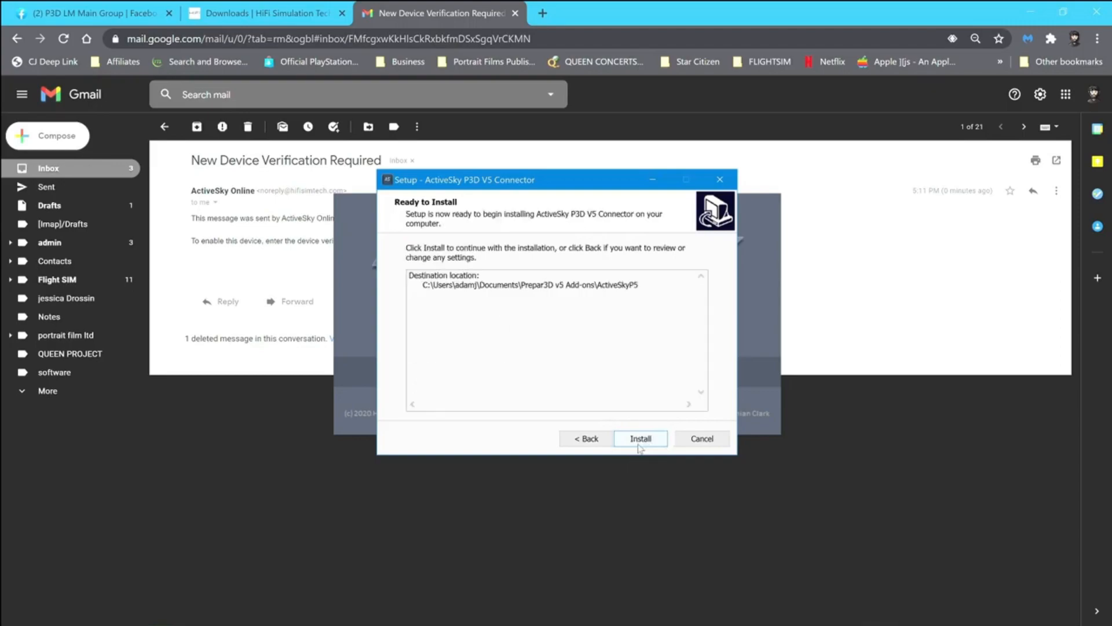
left_click(641, 443)
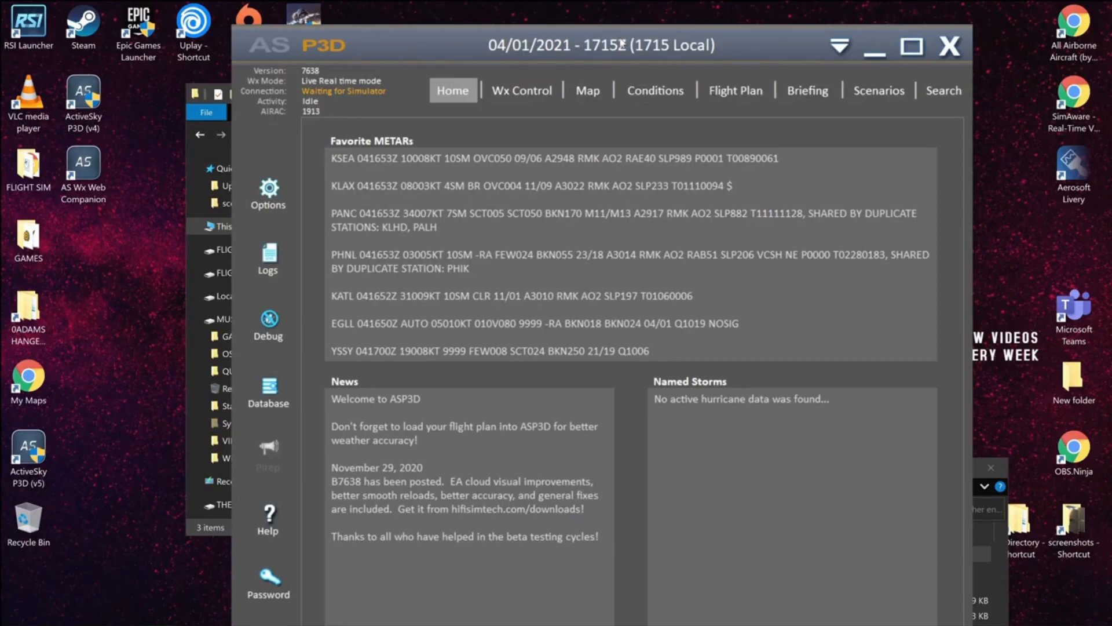
Open the ActiveSky options, expand the Warnings and Audio groups, and view the Play wind shear aural alert setting.
left_click_drag(621, 44, 620, 34)
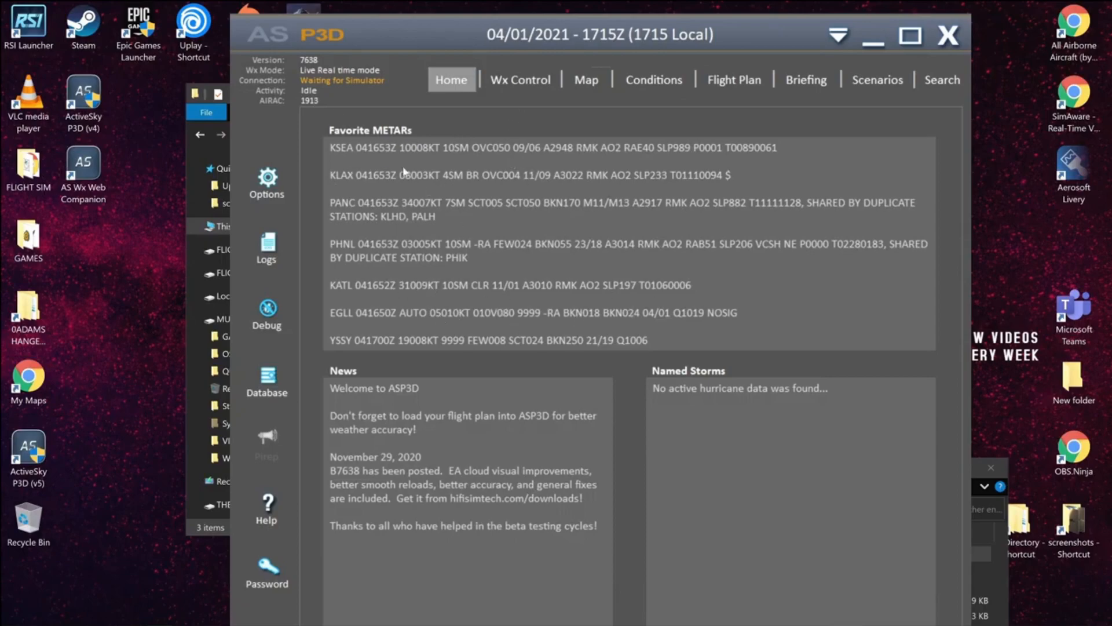
left_click(265, 196)
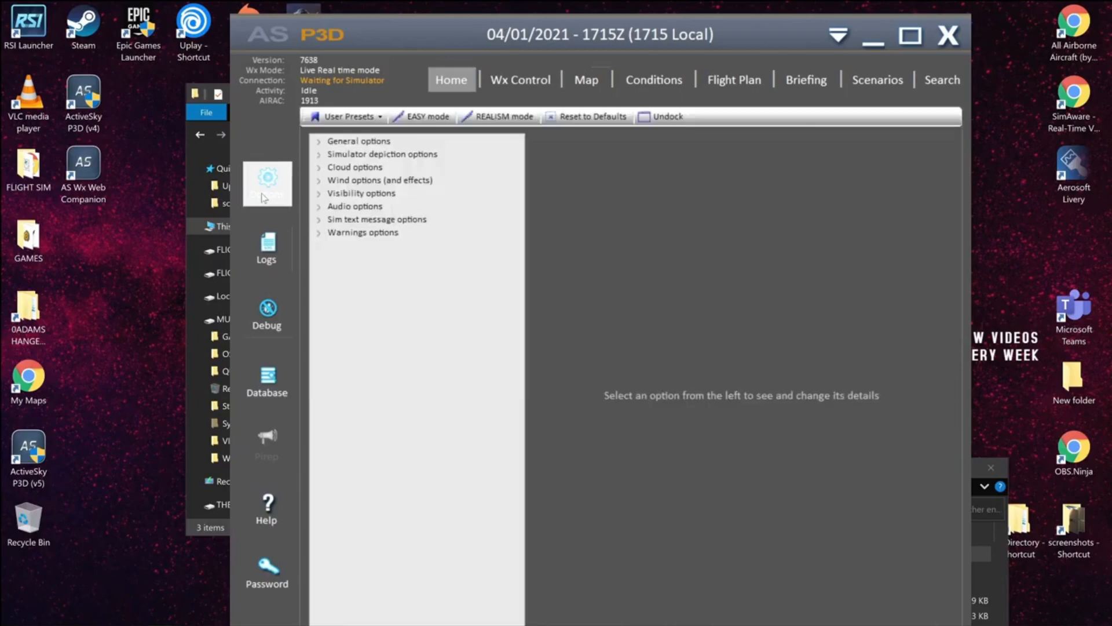
left_click(317, 234)
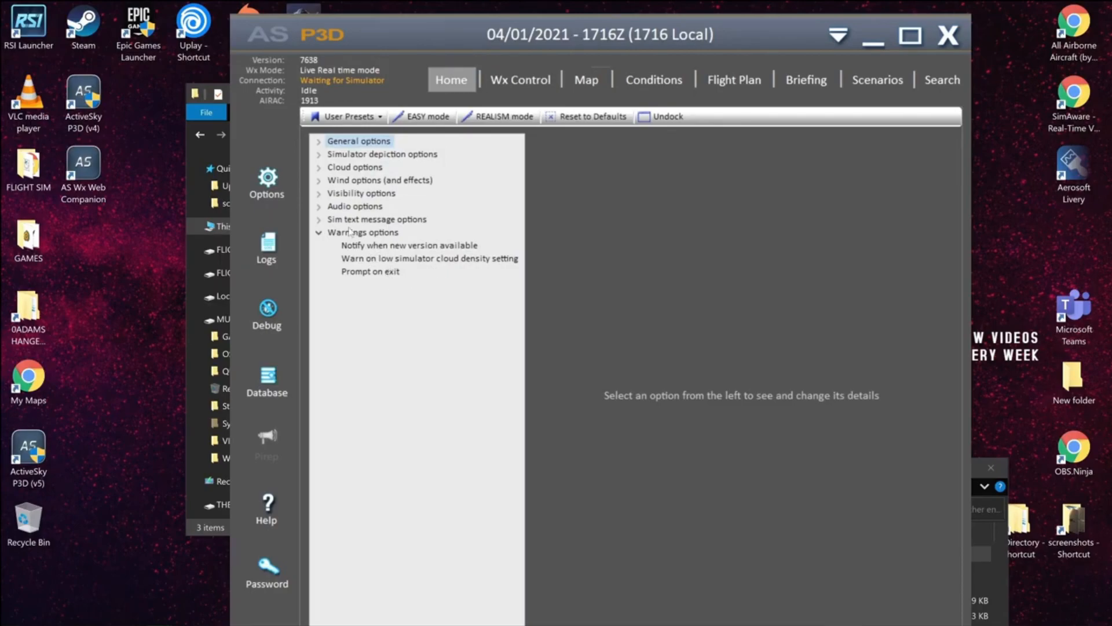
left_click(319, 207)
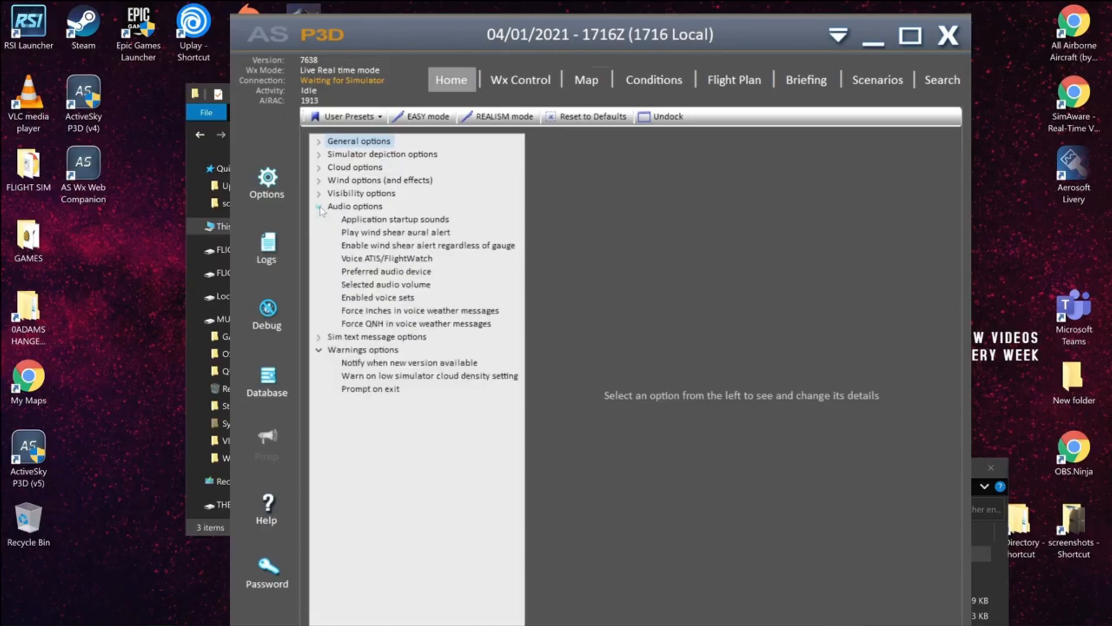
left_click(362, 234)
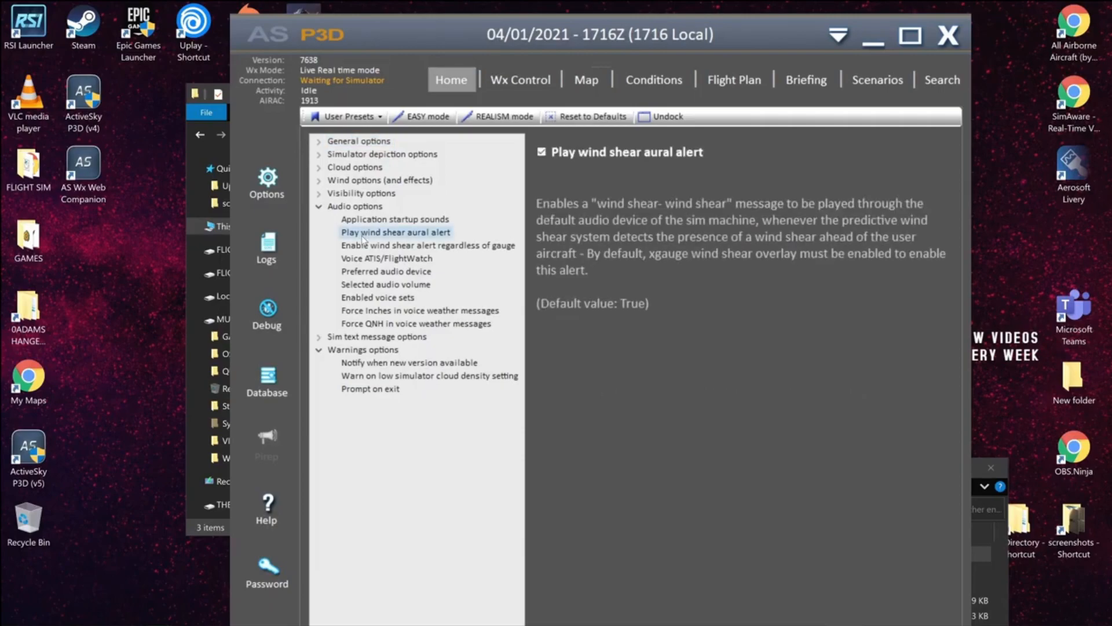
Open the Preferred audio device setting, check its device list and scan for audio devices.
left_click(368, 272)
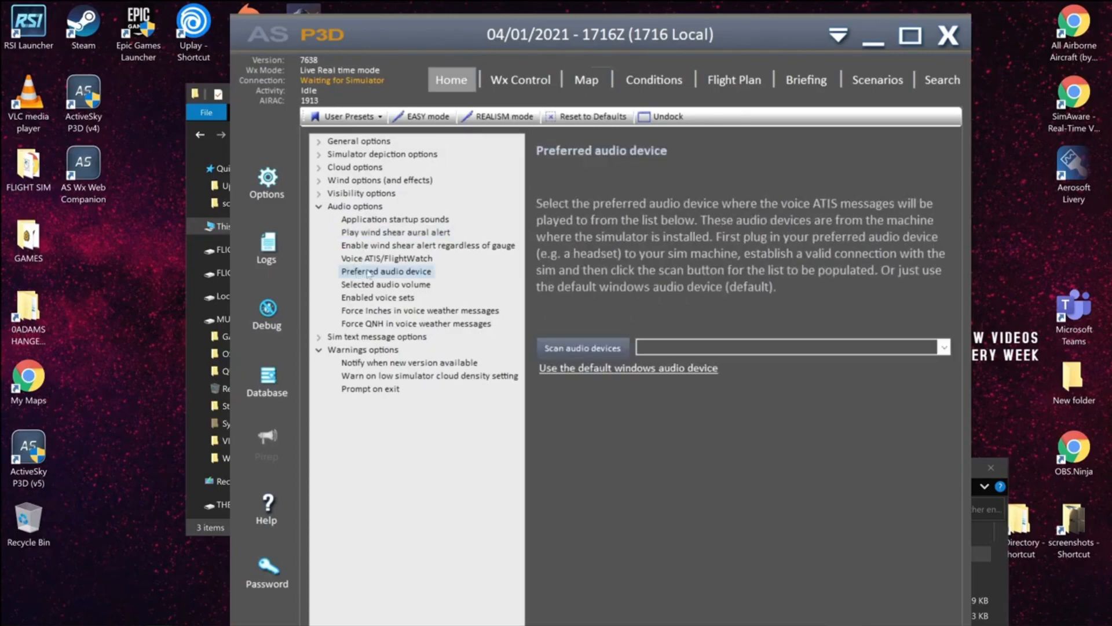
left_click(943, 349)
left_click(595, 348)
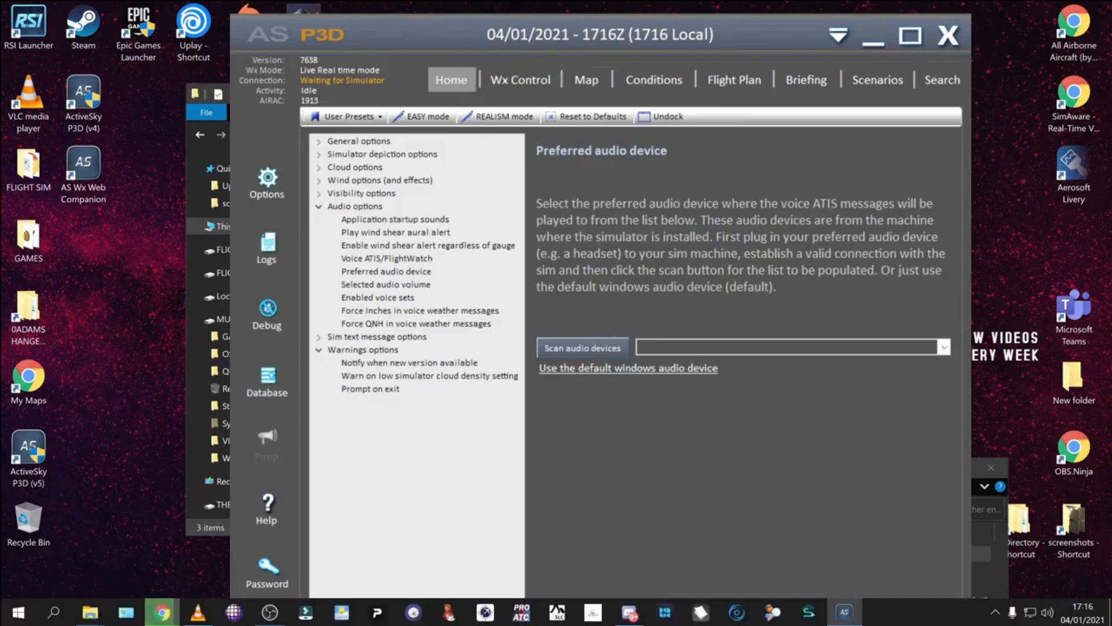
Review the playback and recording devices in the Windows Sound settings, and close them without changes.
left_click(125, 615)
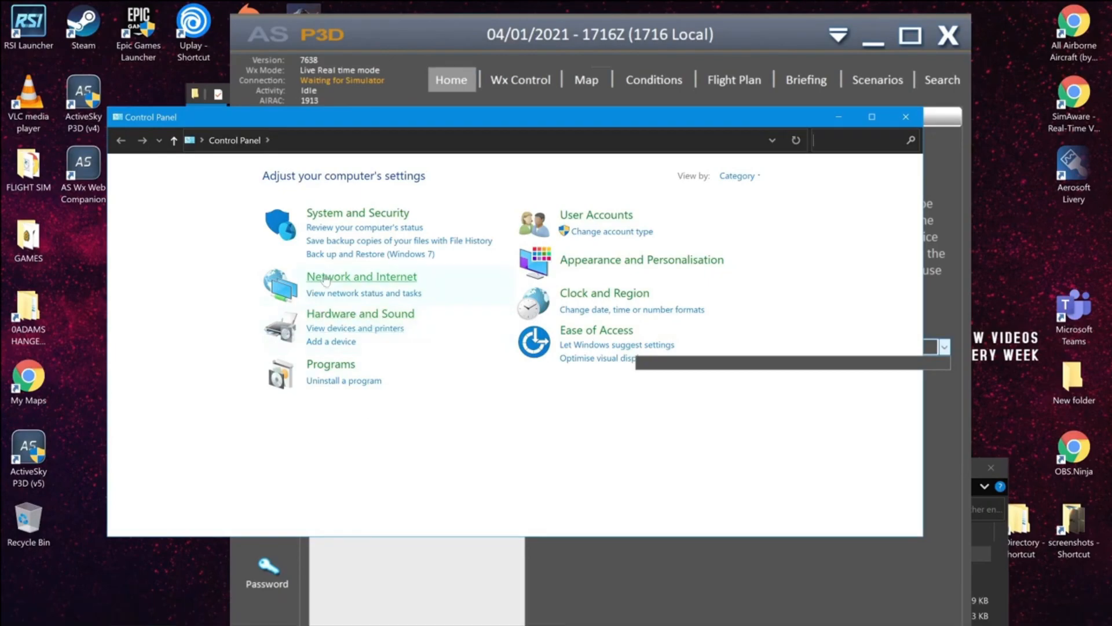
left_click(313, 259)
left_click(905, 117)
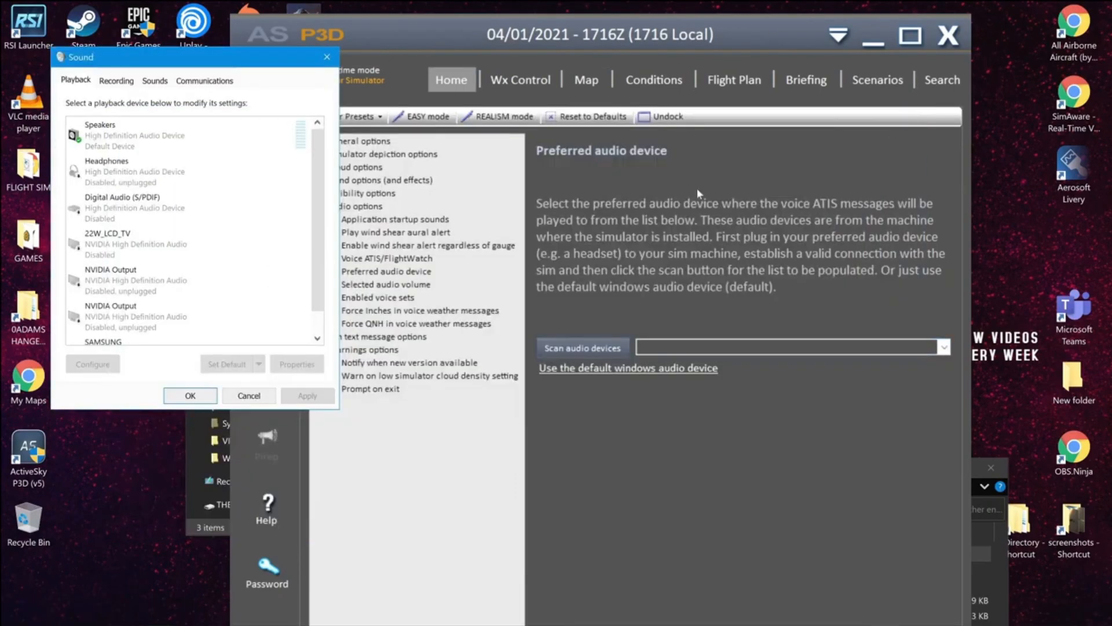
scroll(157, 301, "down", 1)
scroll(156, 305, "down", 1)
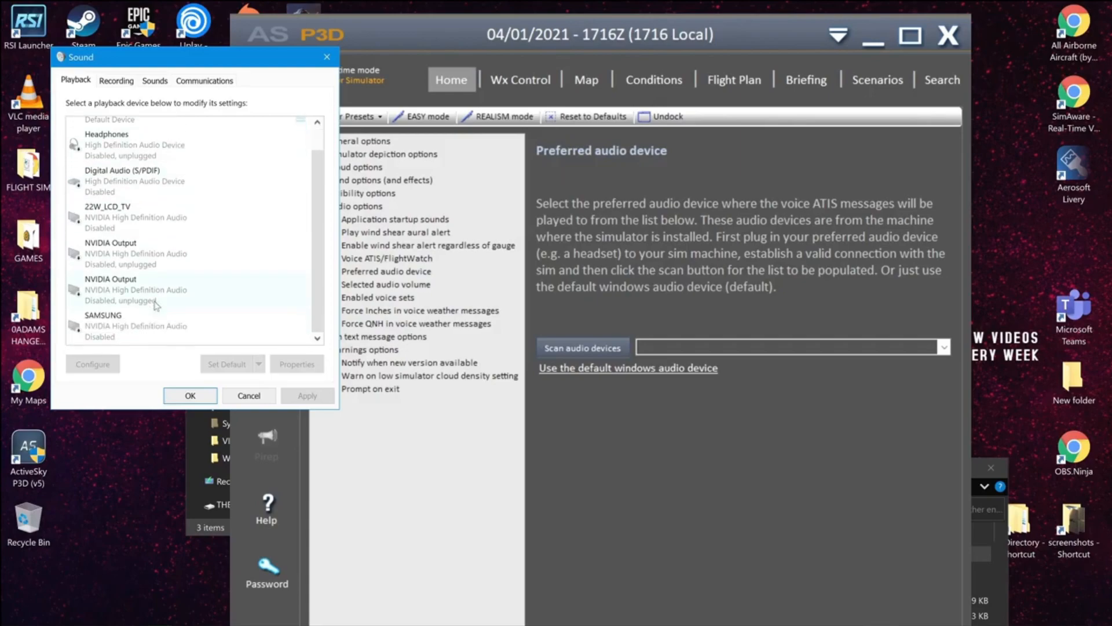
left_click(128, 80)
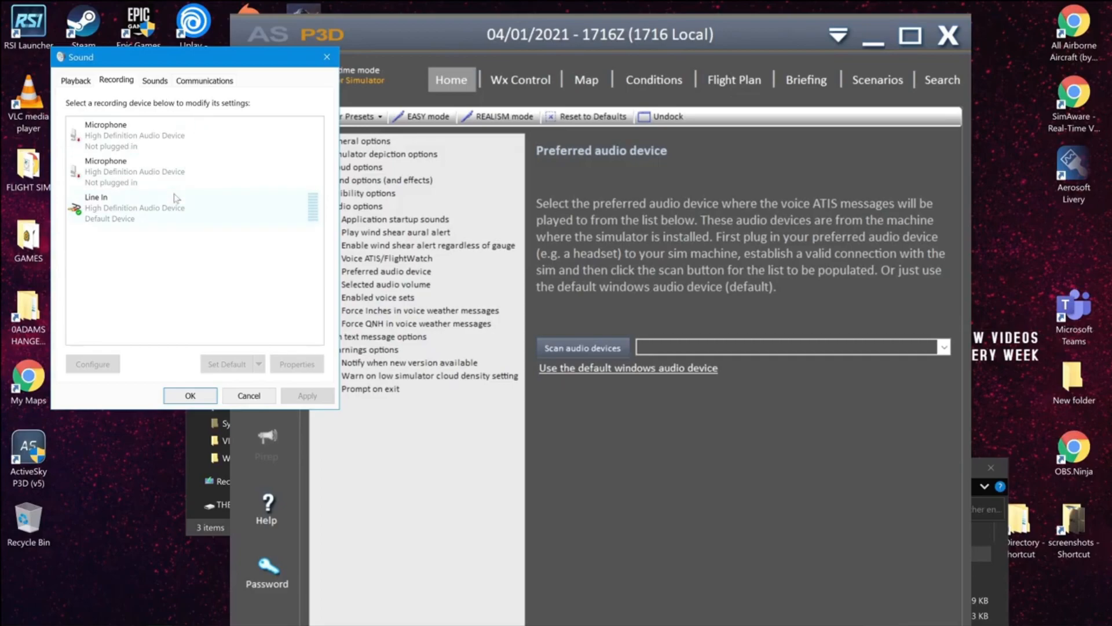
left_click(74, 81)
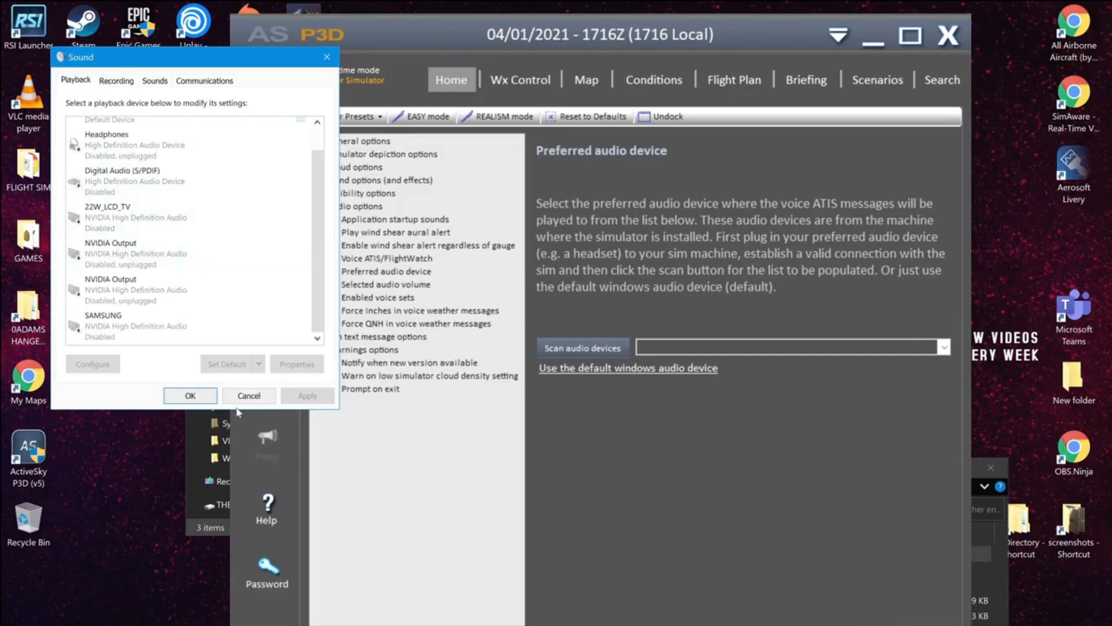
left_click(249, 395)
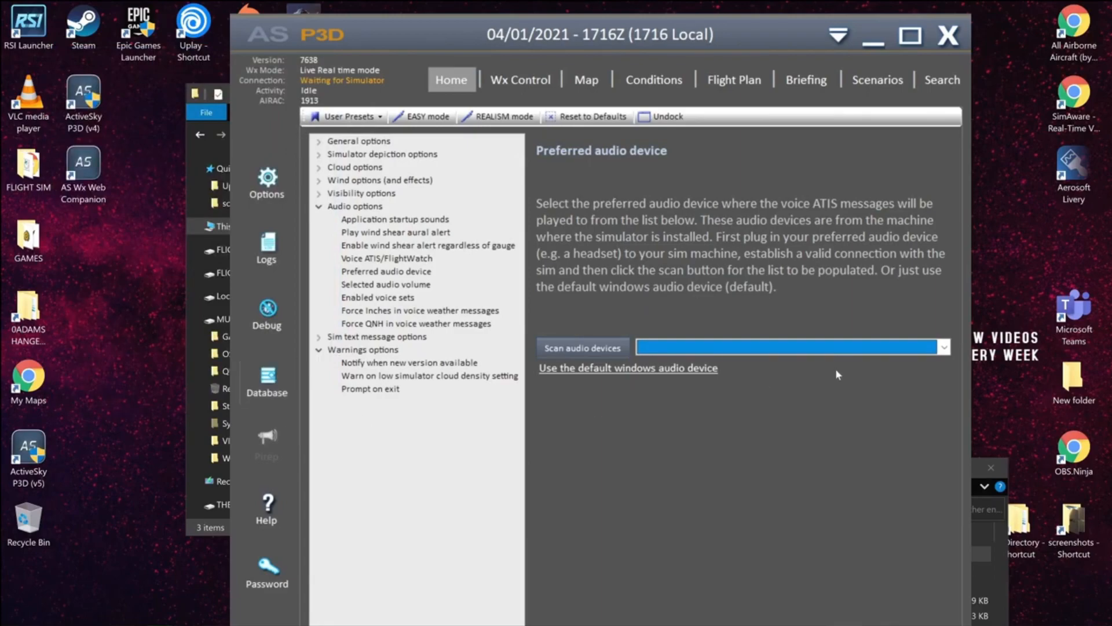
Recheck the preferred audio device list in ActiveSky and scan for audio devices again.
left_click(938, 350)
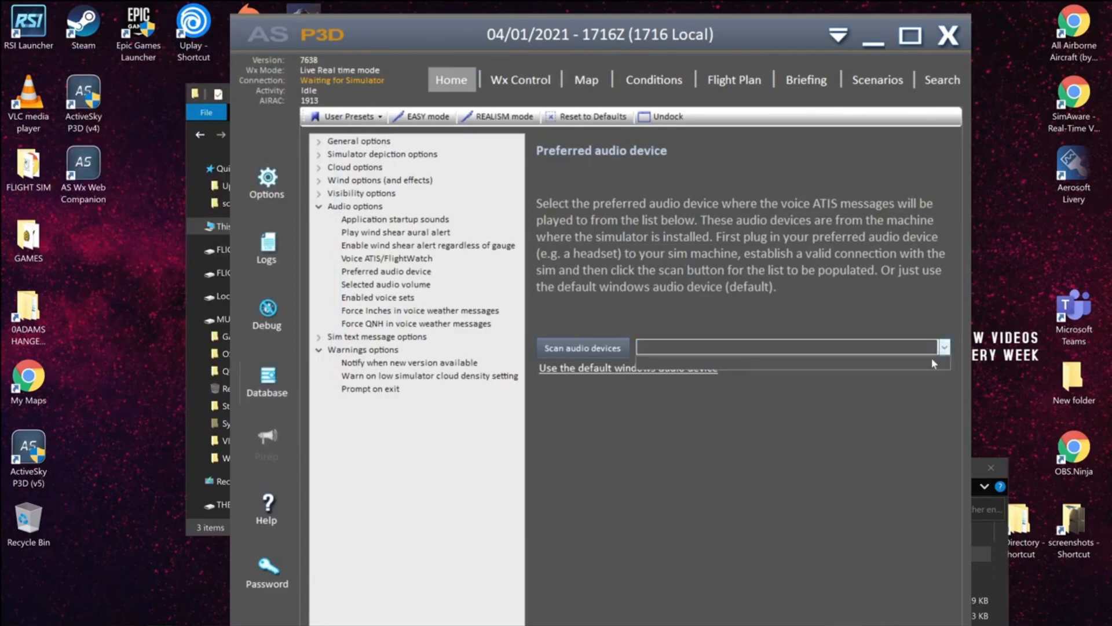
left_click(927, 363)
left_click(545, 355)
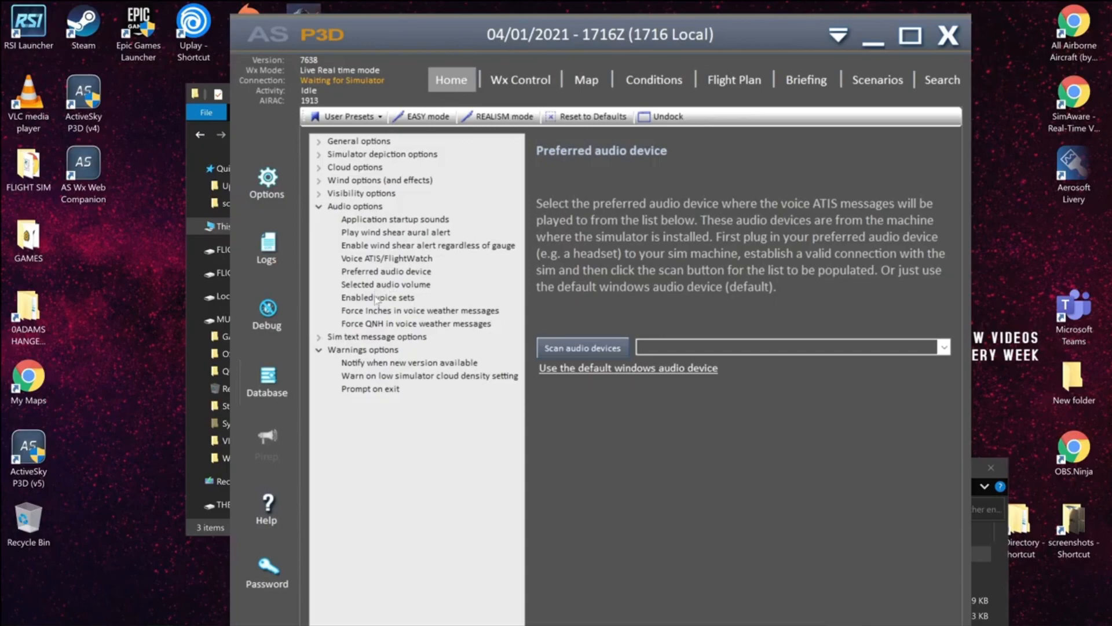
Review the wind shear alert, voice sets, Force Inches, Force QNH, preferred audio device and Voice ATIS settings, and collapse the Audio options.
left_click(374, 245)
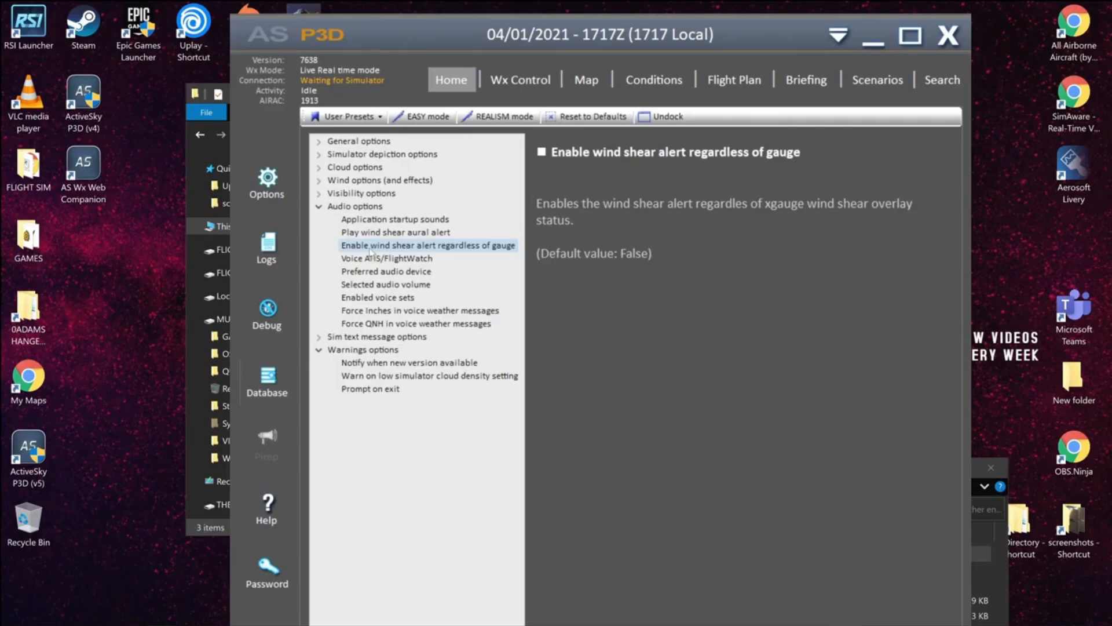
left_click(375, 298)
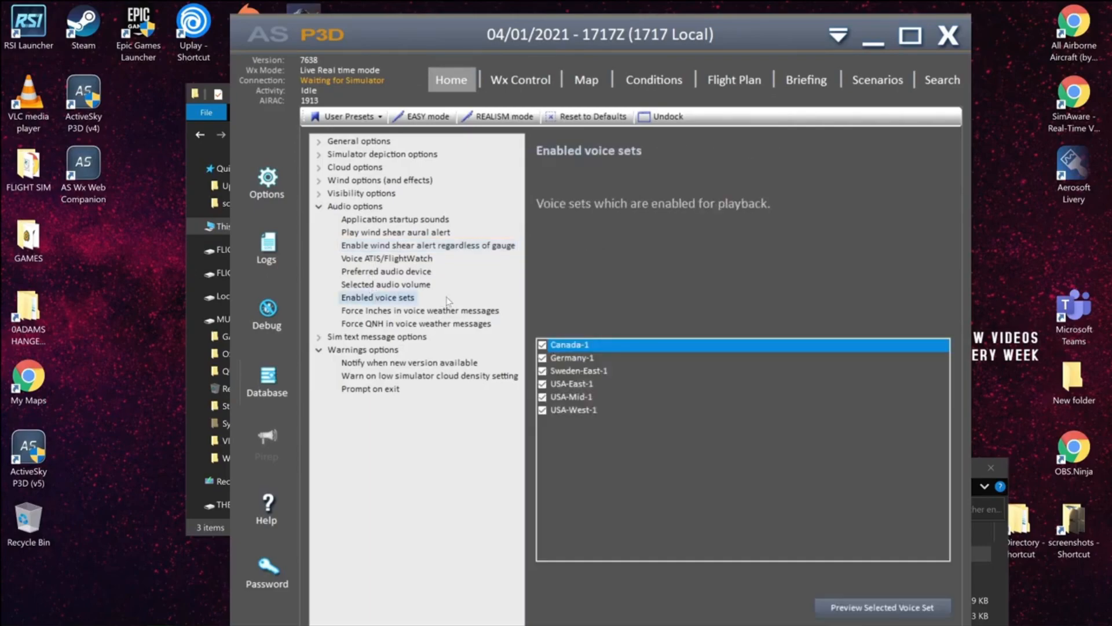
left_click(396, 312)
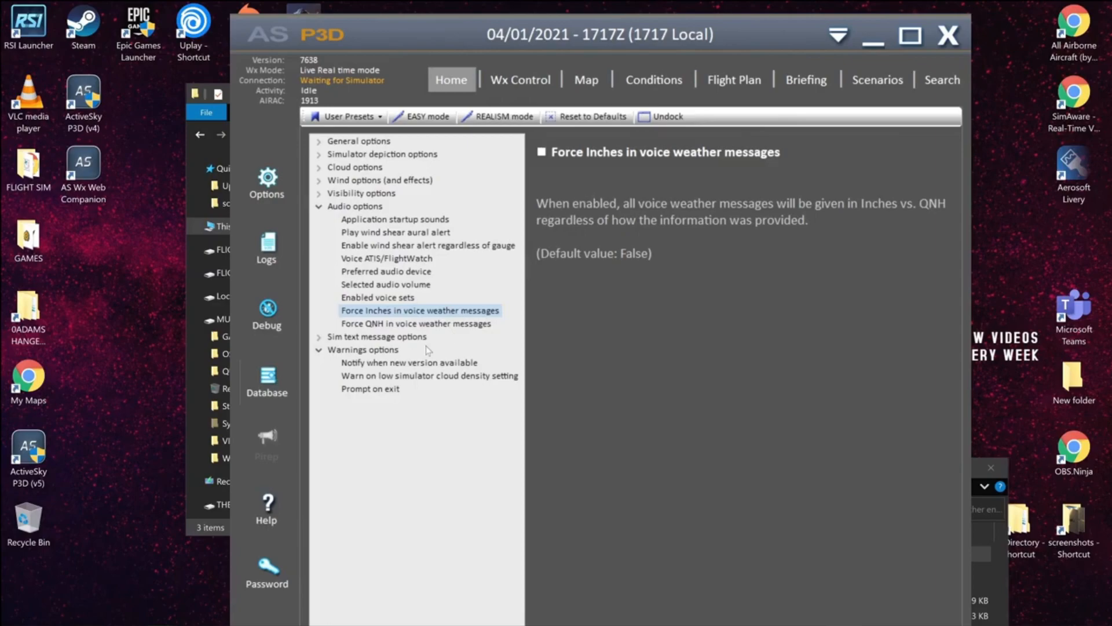
left_click(424, 326)
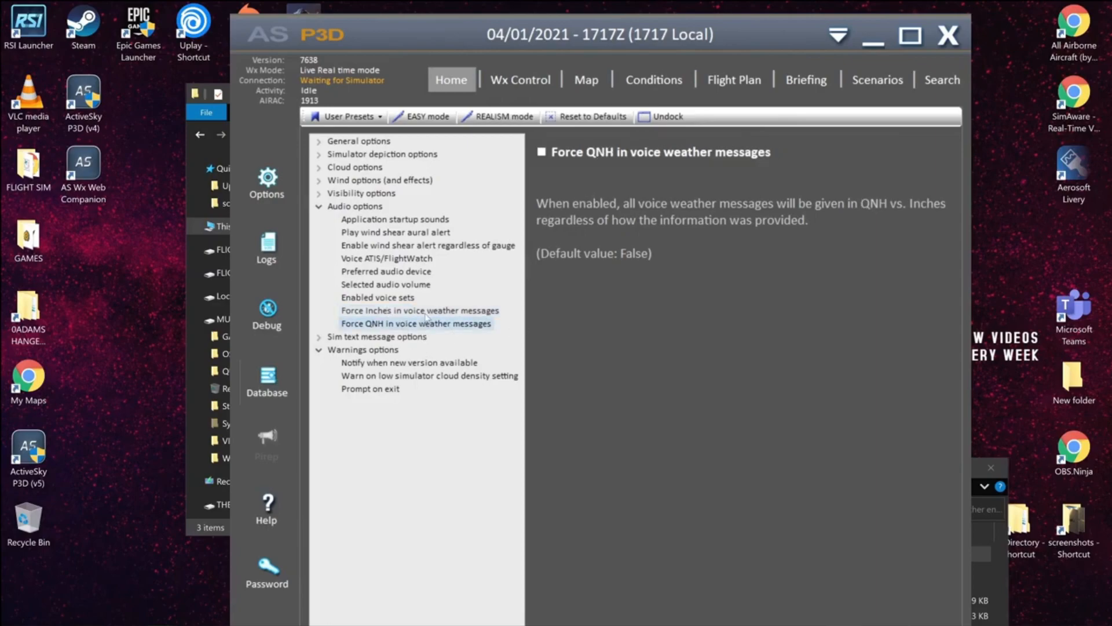
left_click(379, 272)
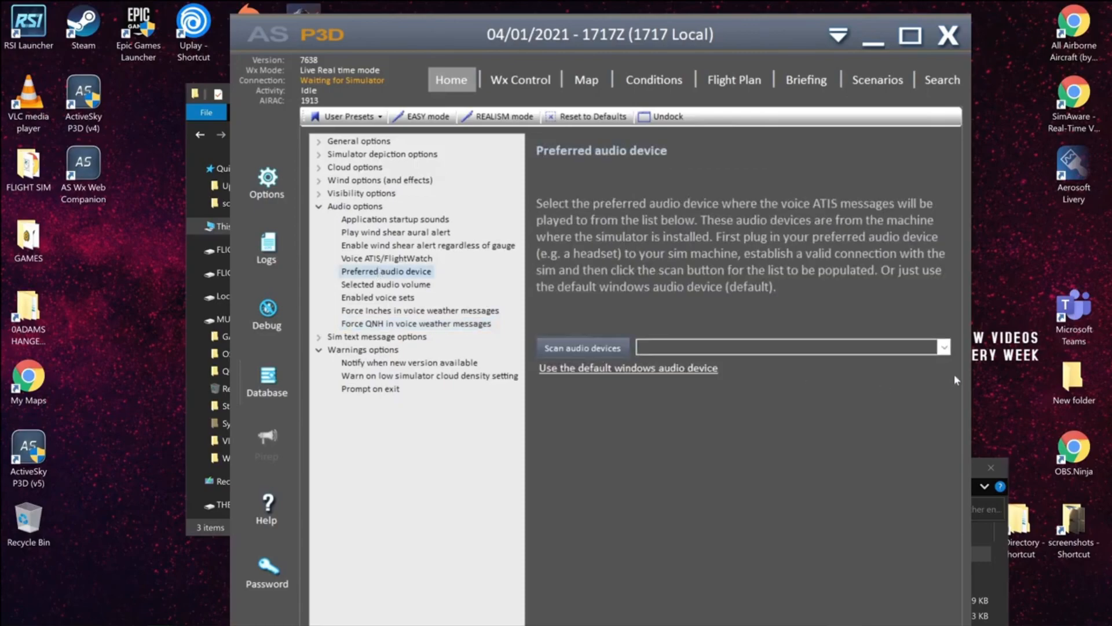
left_click(949, 350)
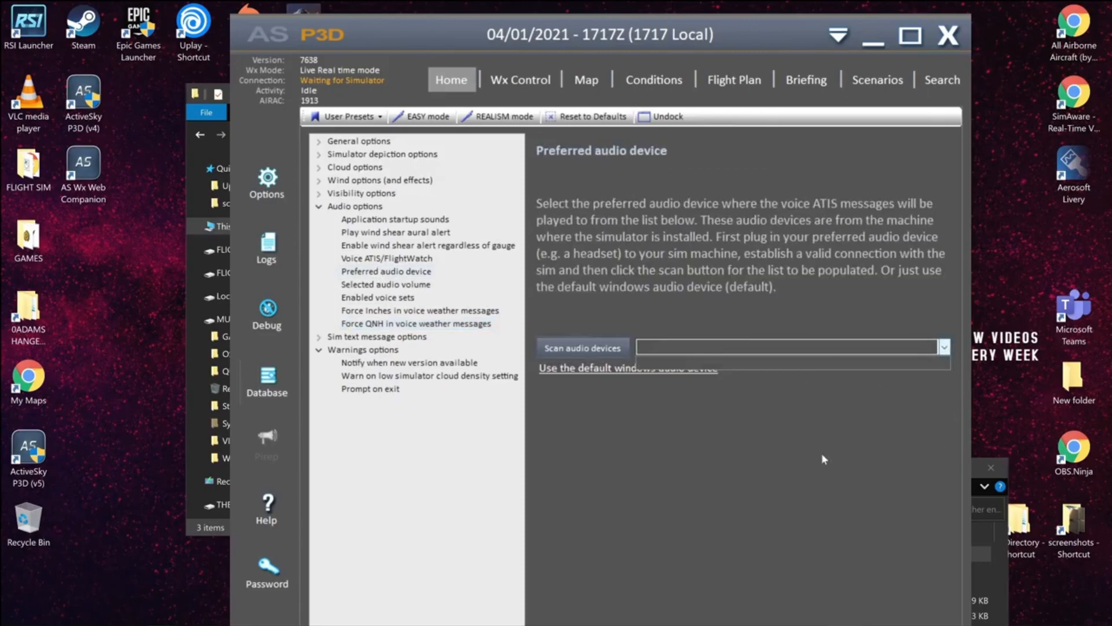
left_click(413, 258)
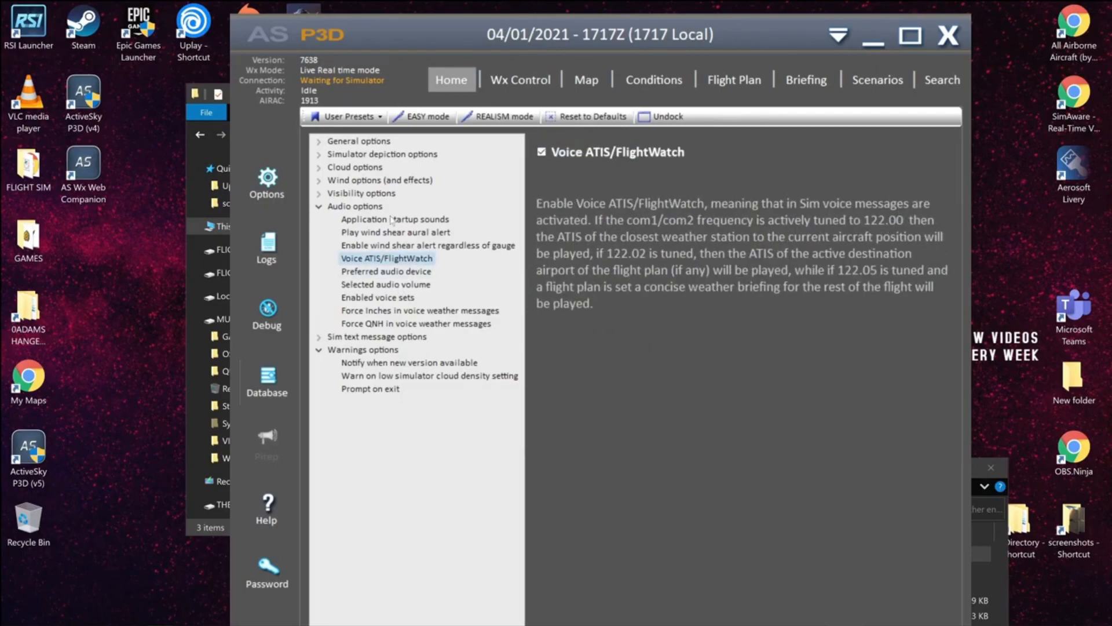
left_click(369, 246)
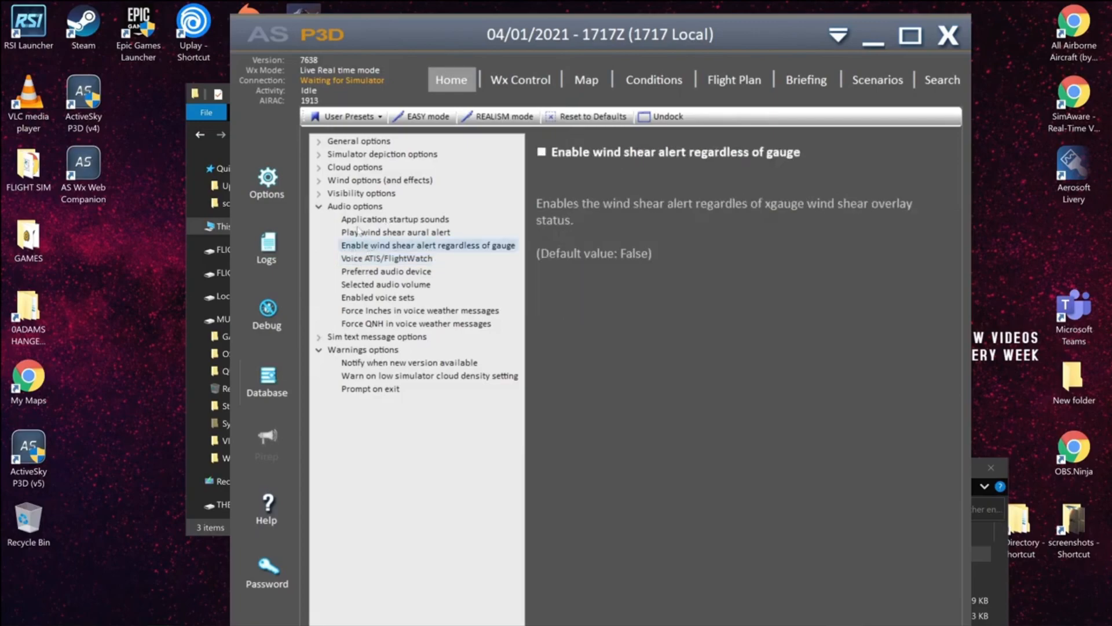
left_click(319, 207)
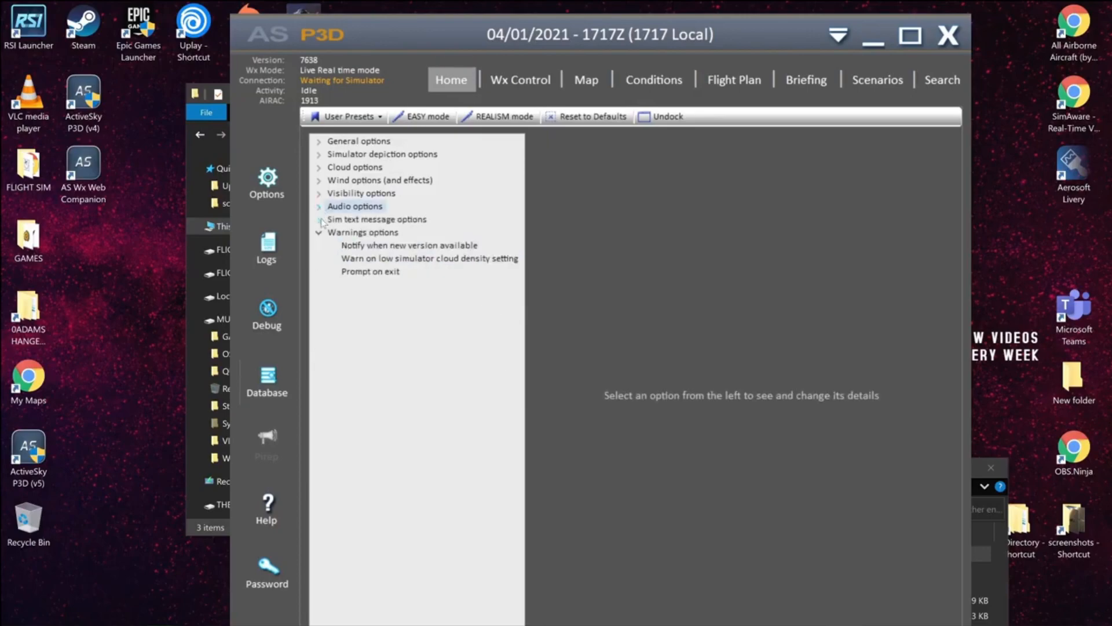
In the Sim text message options, turn off the weather update messages, flight plan warning messages and in-sim text messages.
left_click(319, 220)
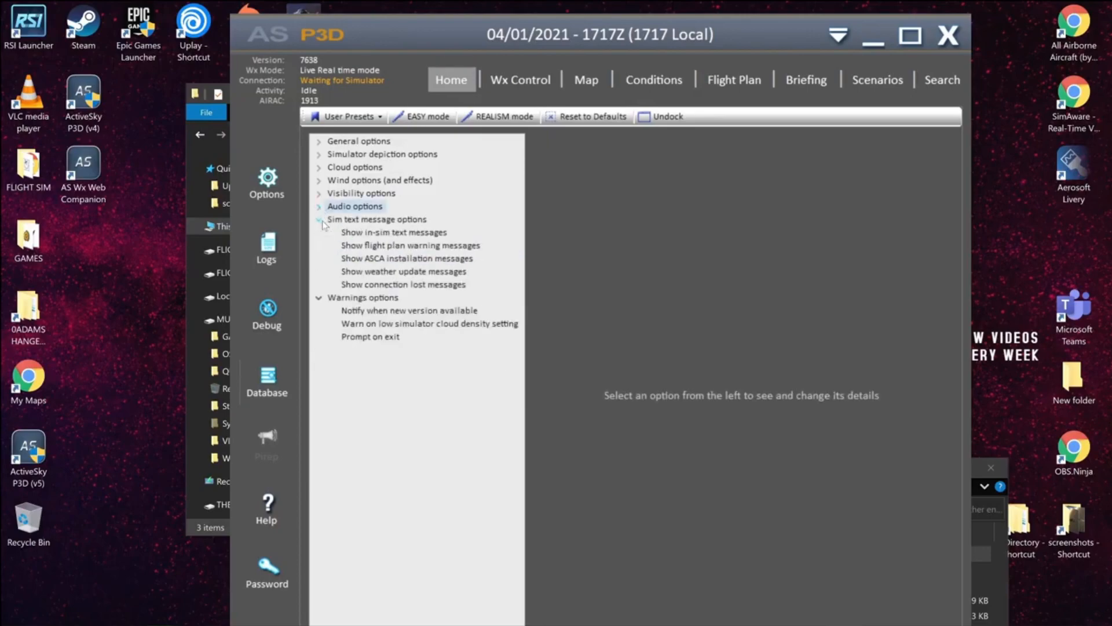
left_click(405, 285)
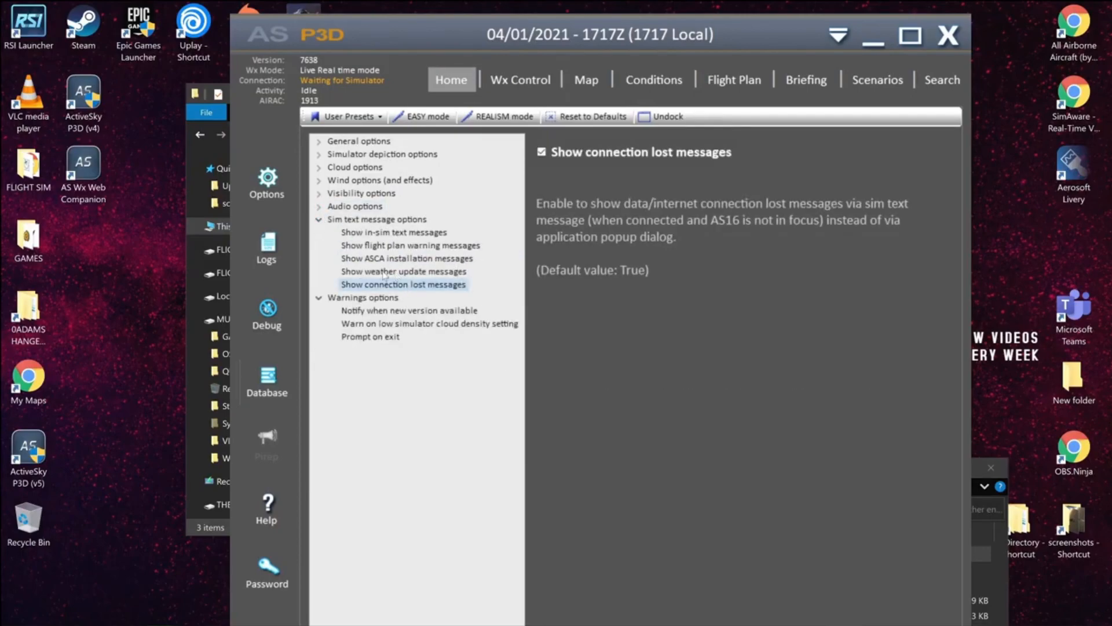
left_click(349, 271)
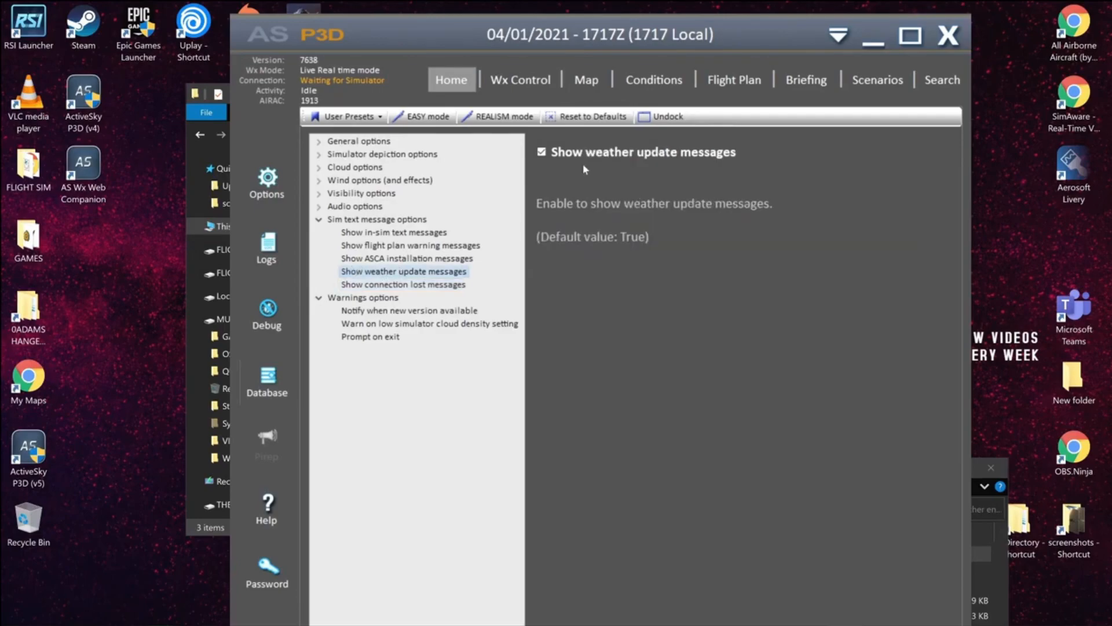
left_click(542, 152)
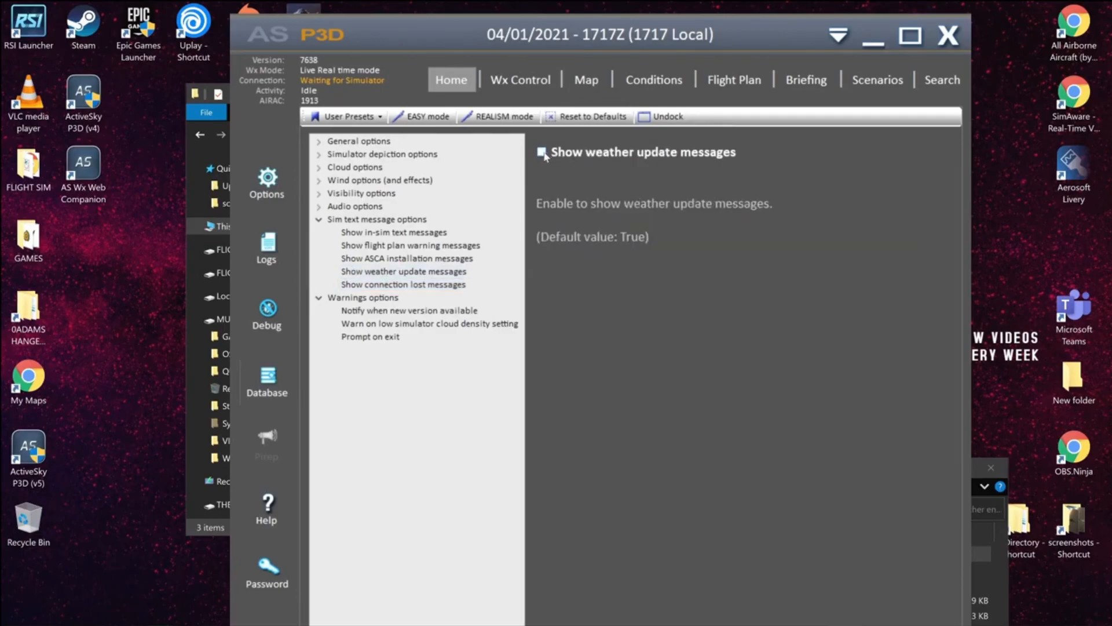
left_click(422, 264)
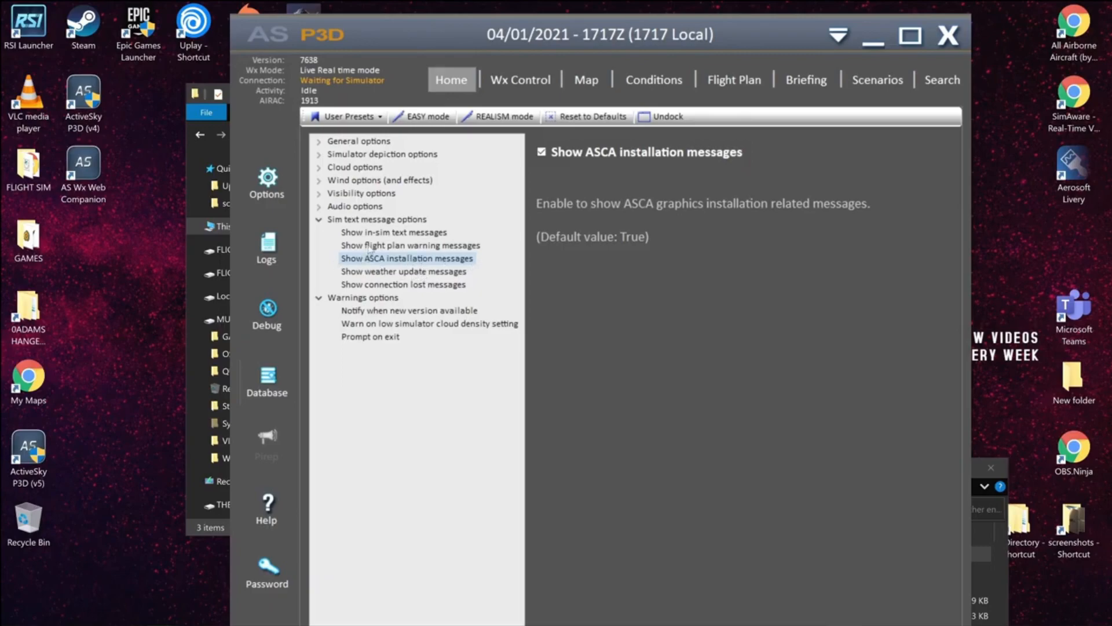
left_click(370, 246)
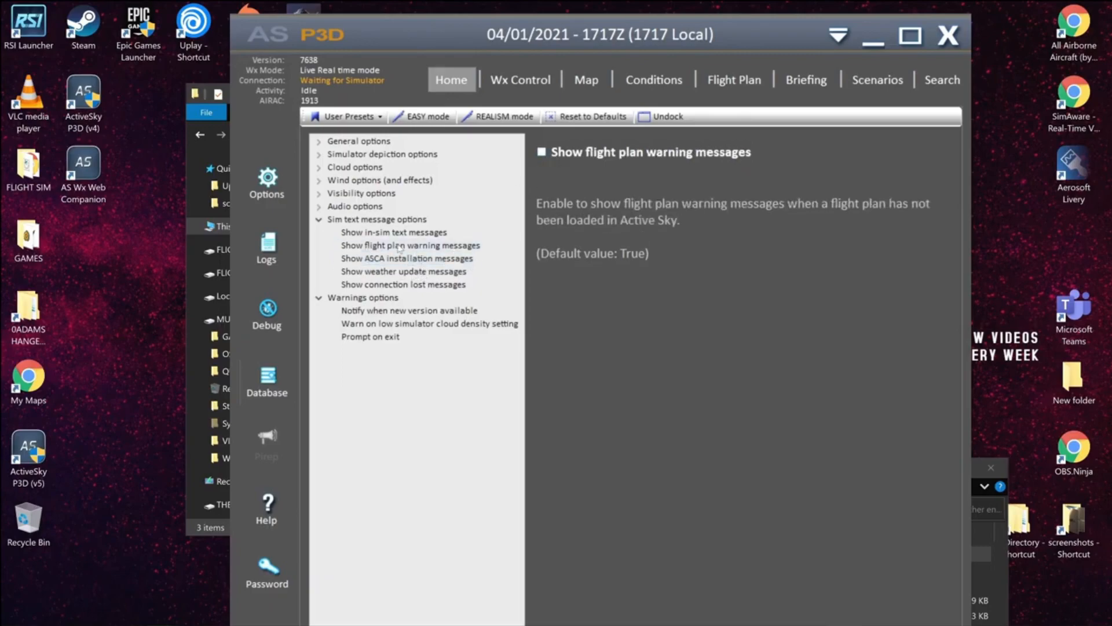
left_click(441, 229)
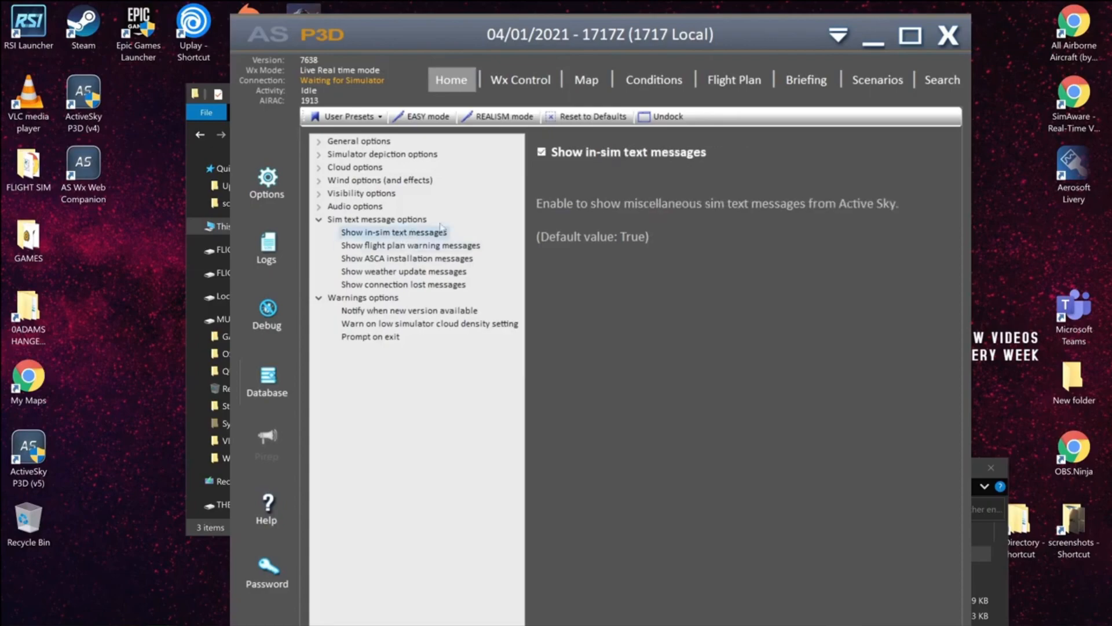
left_click(542, 153)
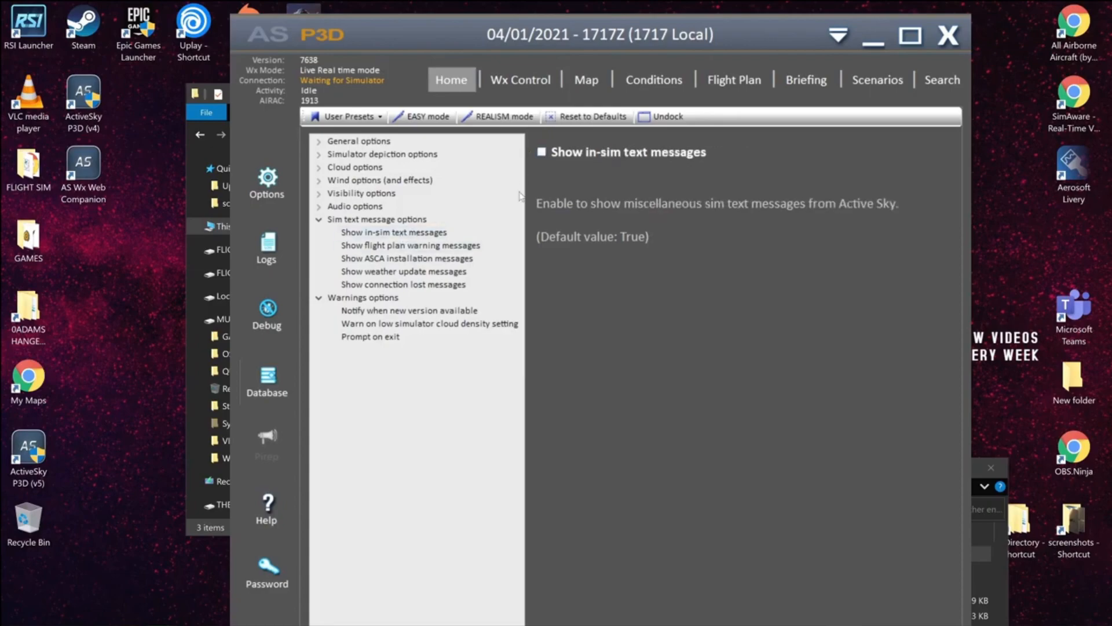
In the Warnings options, turn off the new version notification and the low simulator cloud density warning, and view the Prompt on exit setting.
left_click(371, 313)
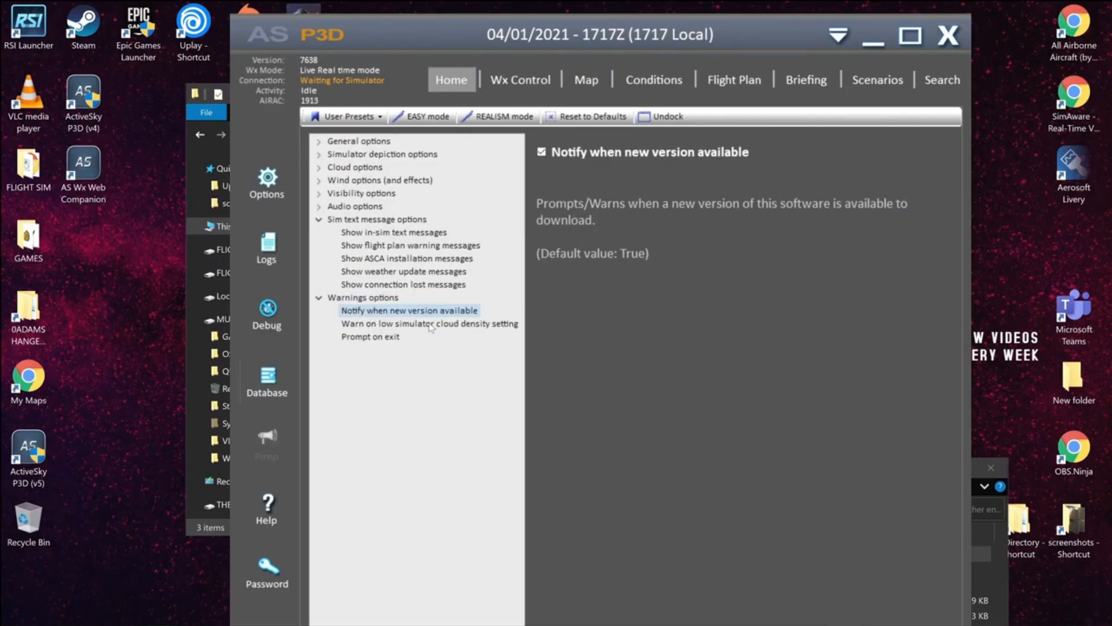
left_click(541, 153)
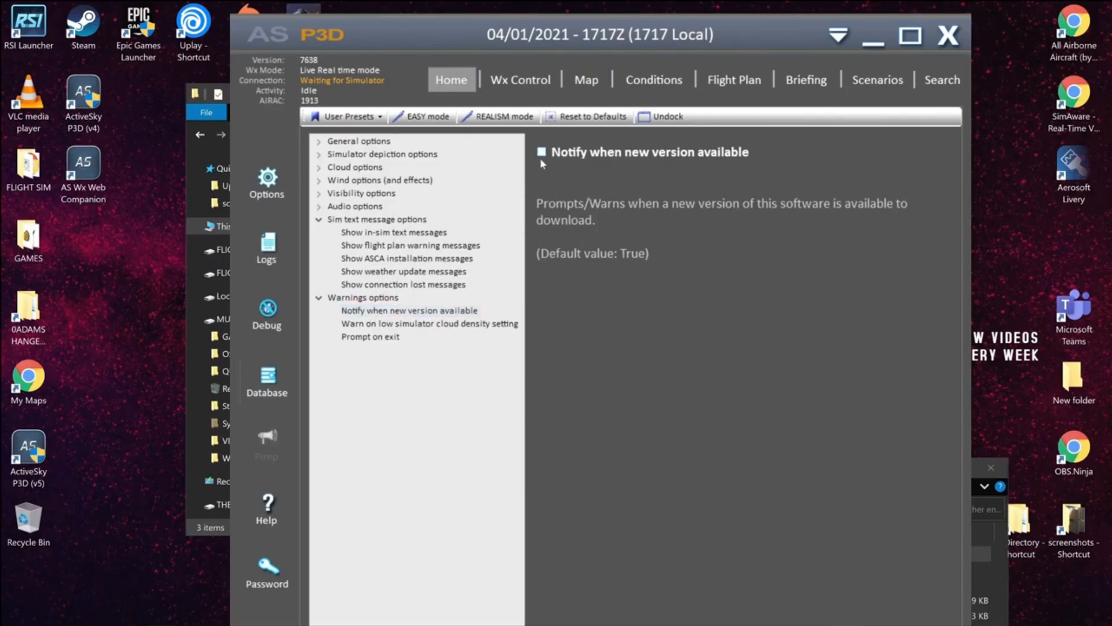
left_click(439, 325)
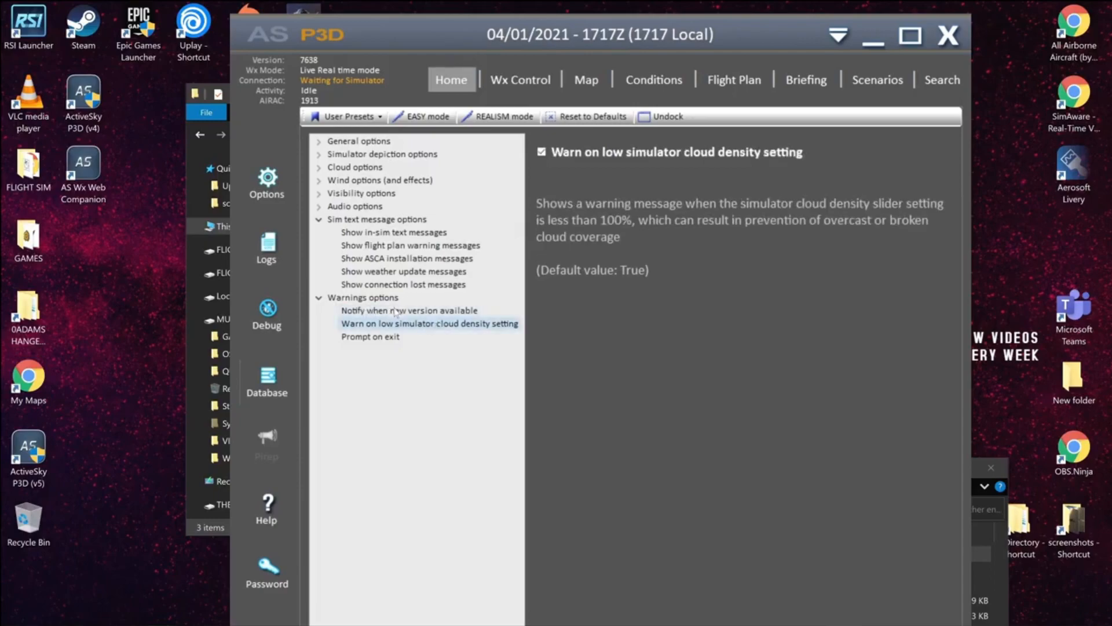
left_click(542, 152)
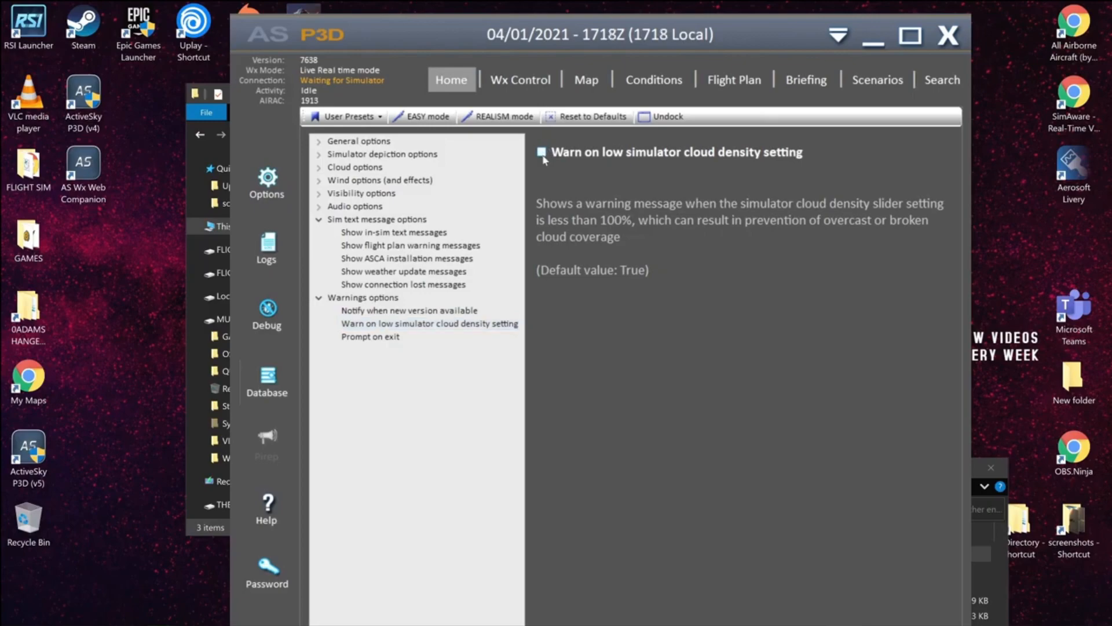
left_click(365, 339)
left_click(318, 221)
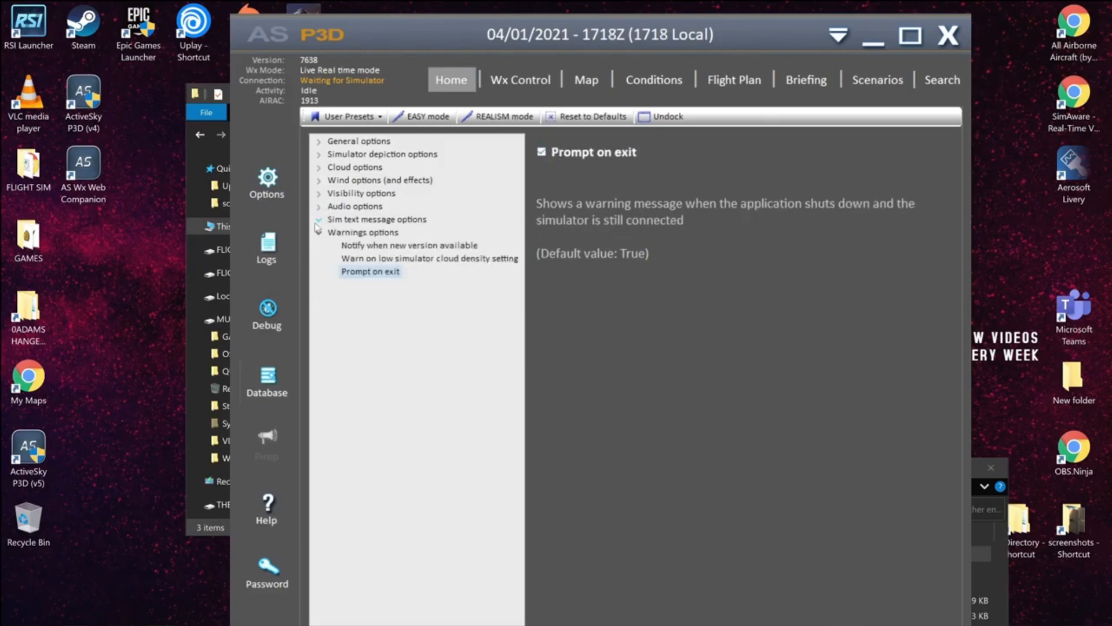
Expand the Visibility options, view the wing fade effect setting, and turn off fog layer generation.
left_click(318, 192)
left_click(363, 206)
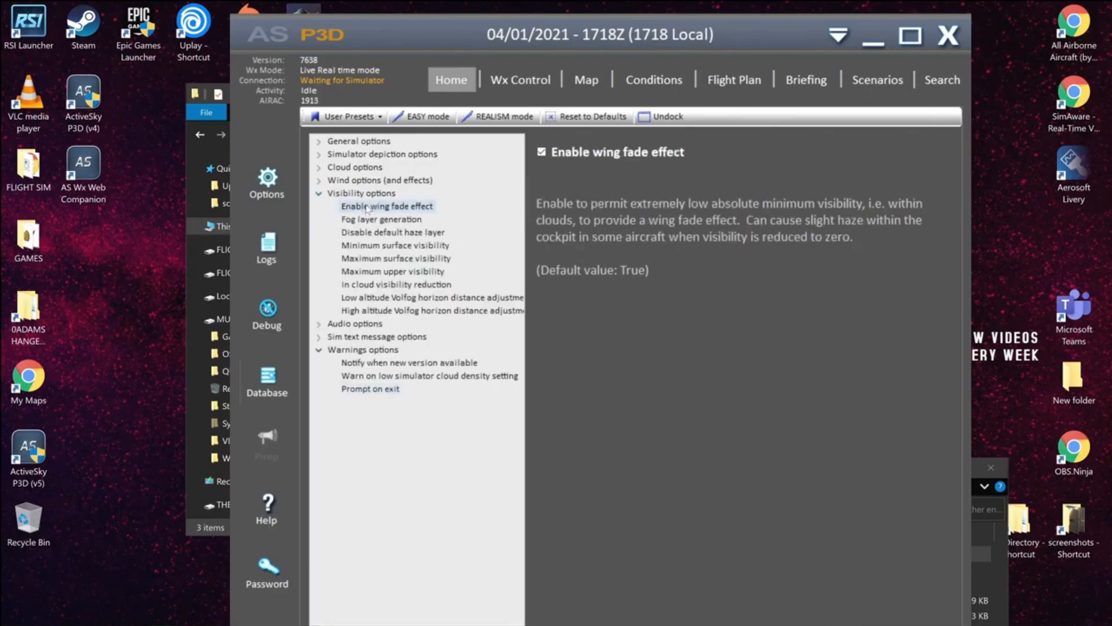
left_click(400, 222)
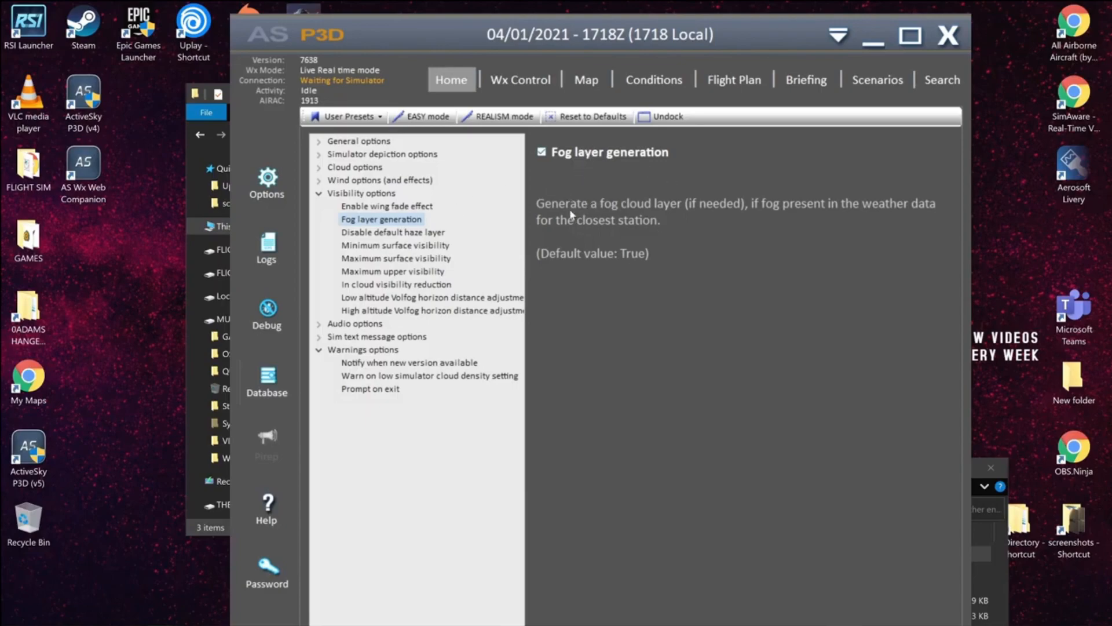
left_click(543, 153)
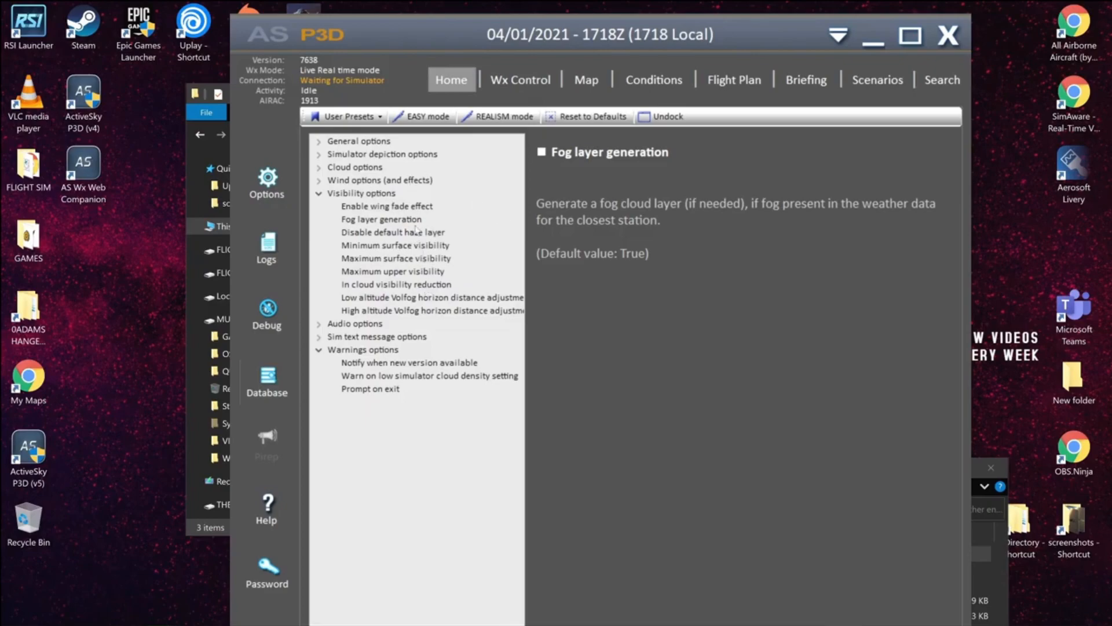
View the default haze layer and minimum surface visibility settings, and set the maximum surface visibility to 50 statute miles.
left_click(375, 232)
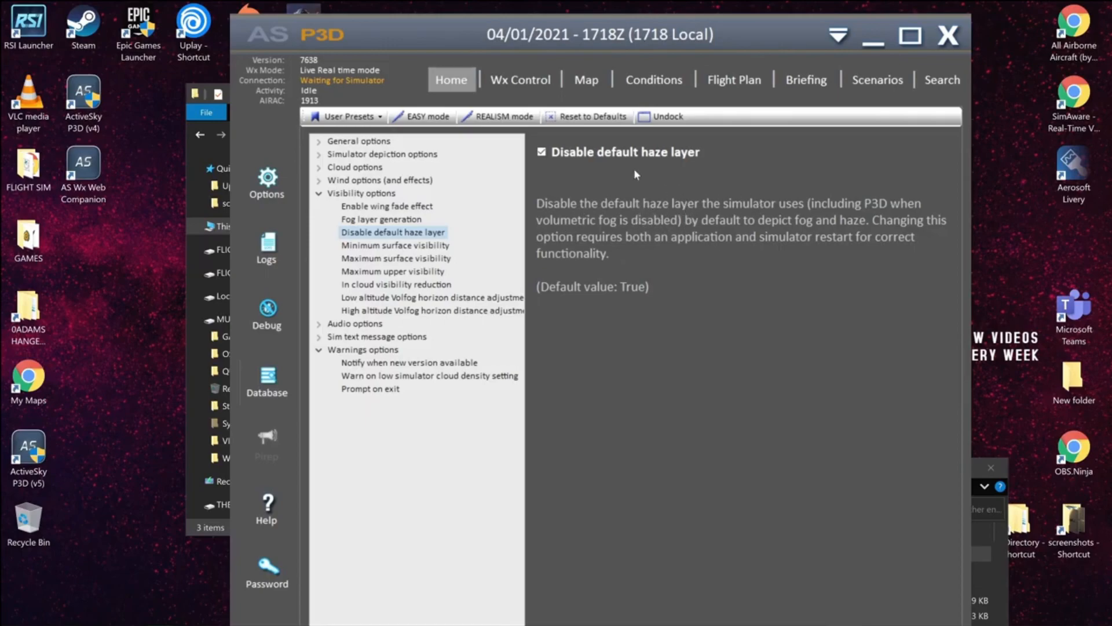
left_click(380, 247)
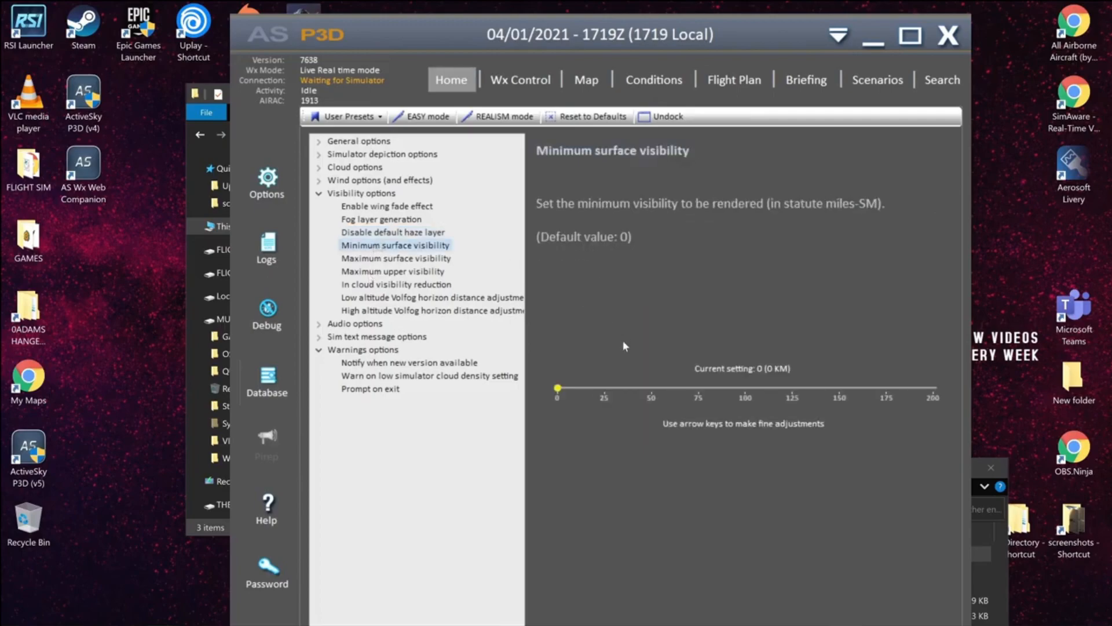
left_click(407, 259)
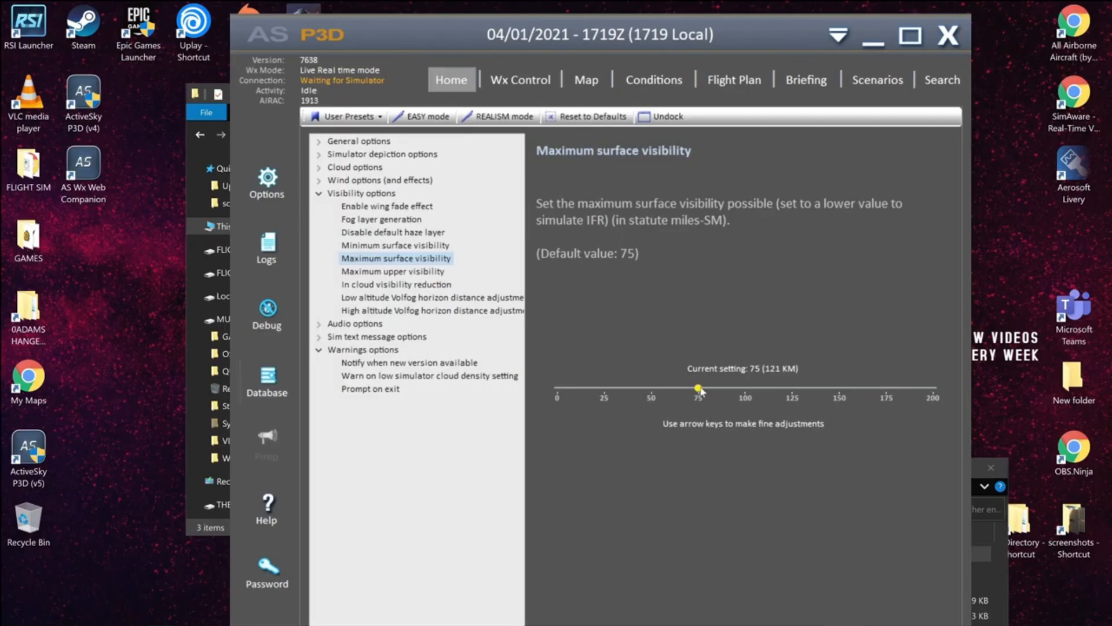
left_click_drag(700, 396, 654, 401)
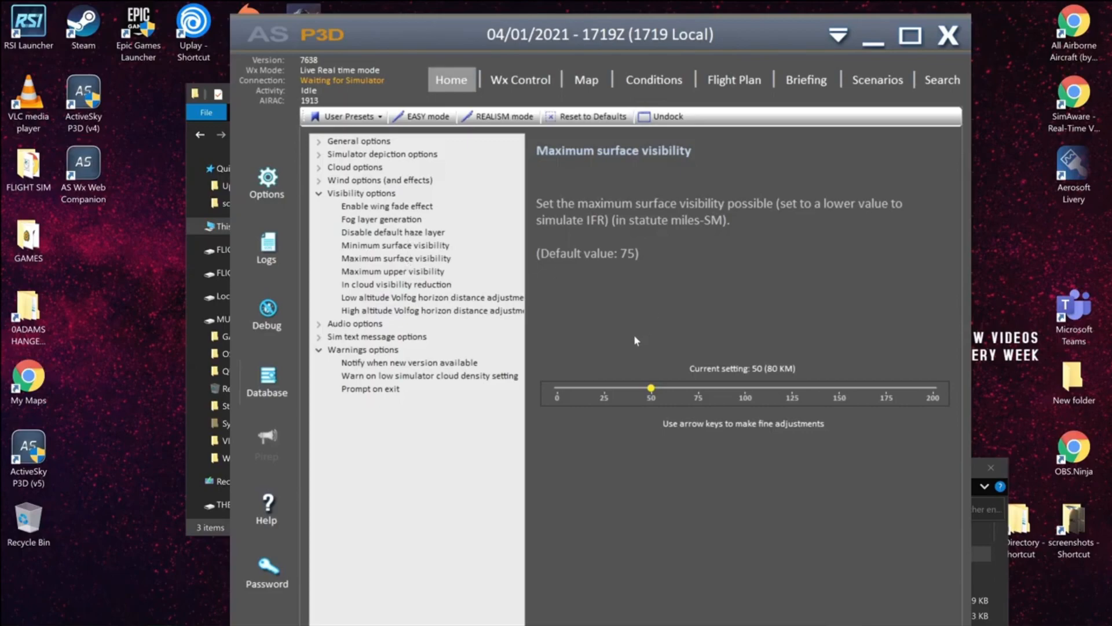
Turn off In cloud visibility reduction, view the maximum upper visibility and Volfog horizon distance settings, and collapse the Visibility options.
left_click(402, 274)
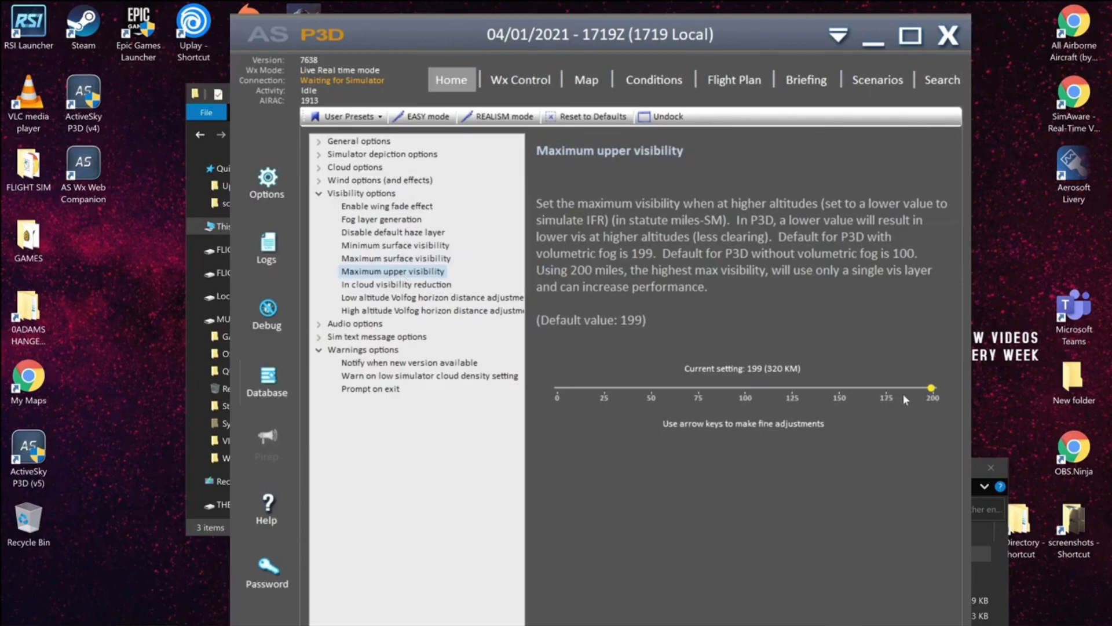
left_click(444, 286)
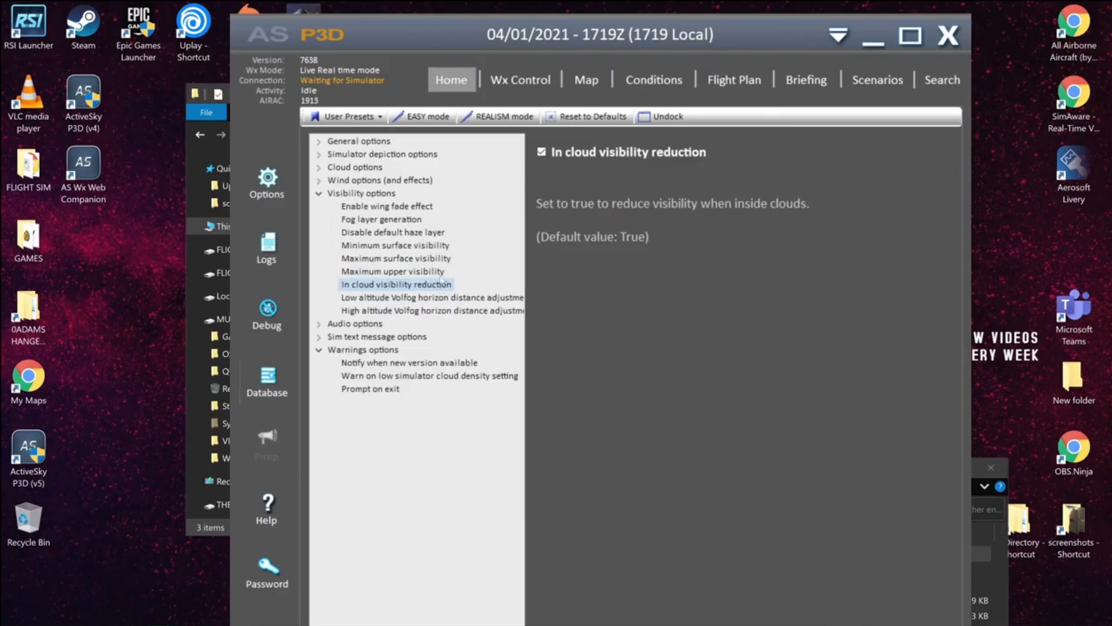
left_click(541, 152)
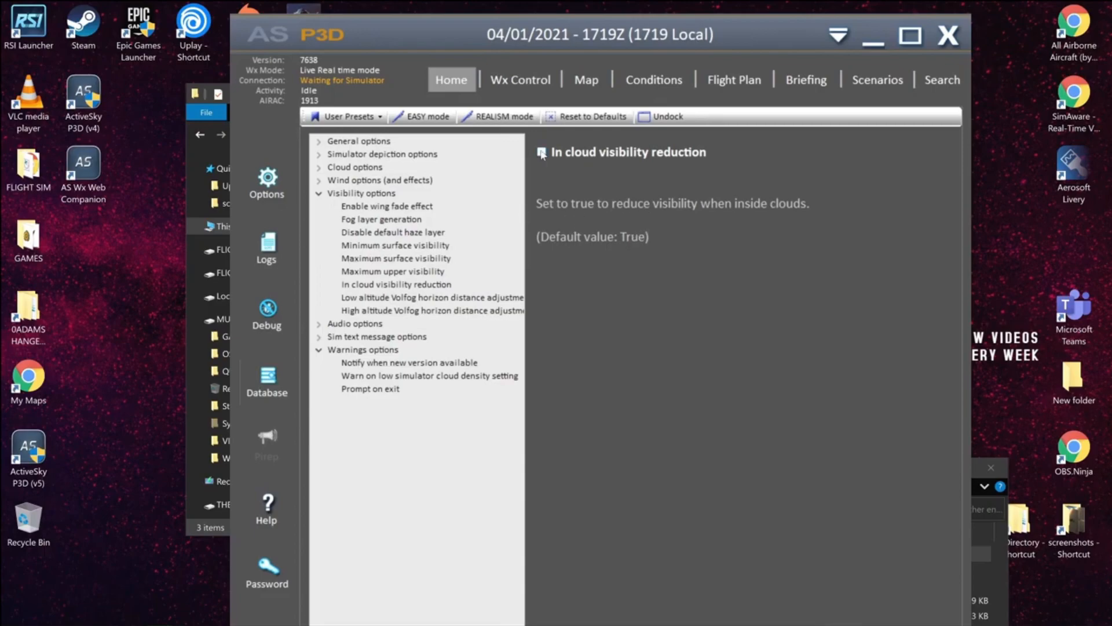
left_click(435, 299)
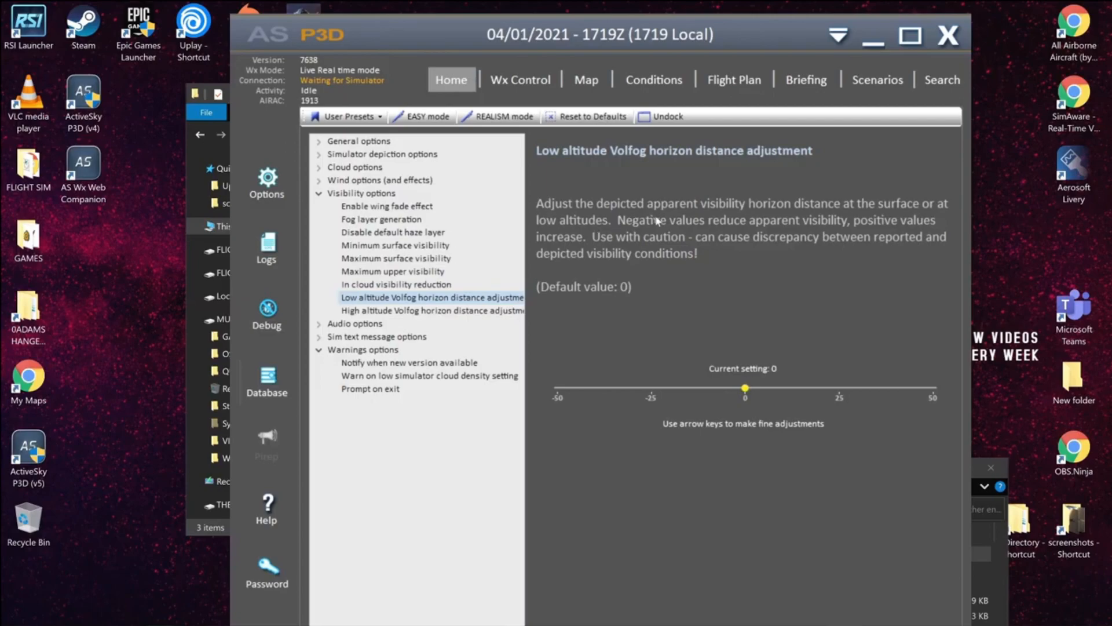
left_click(451, 312)
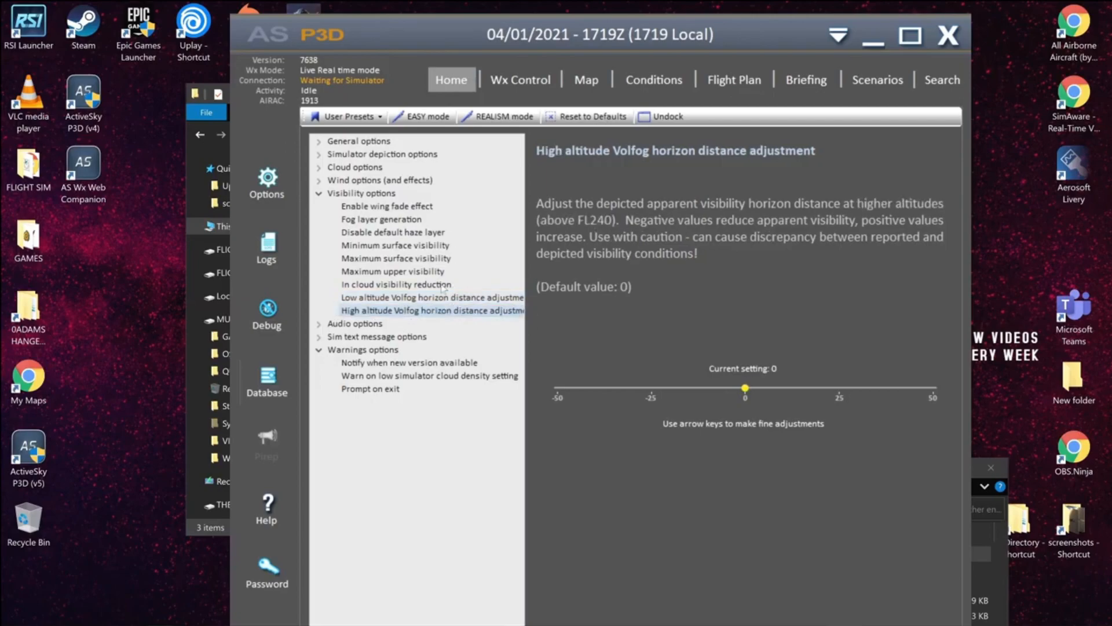
left_click(318, 194)
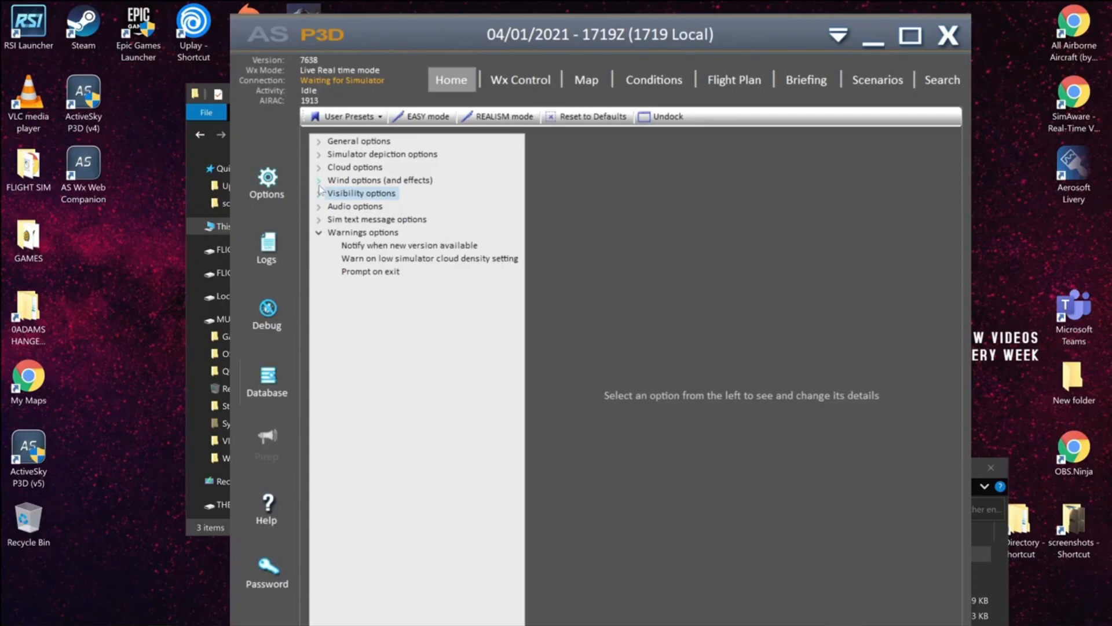
Expand the Wind options and view the maximum surface wind and maximum wind turbulence settings.
left_click(319, 181)
left_click(358, 197)
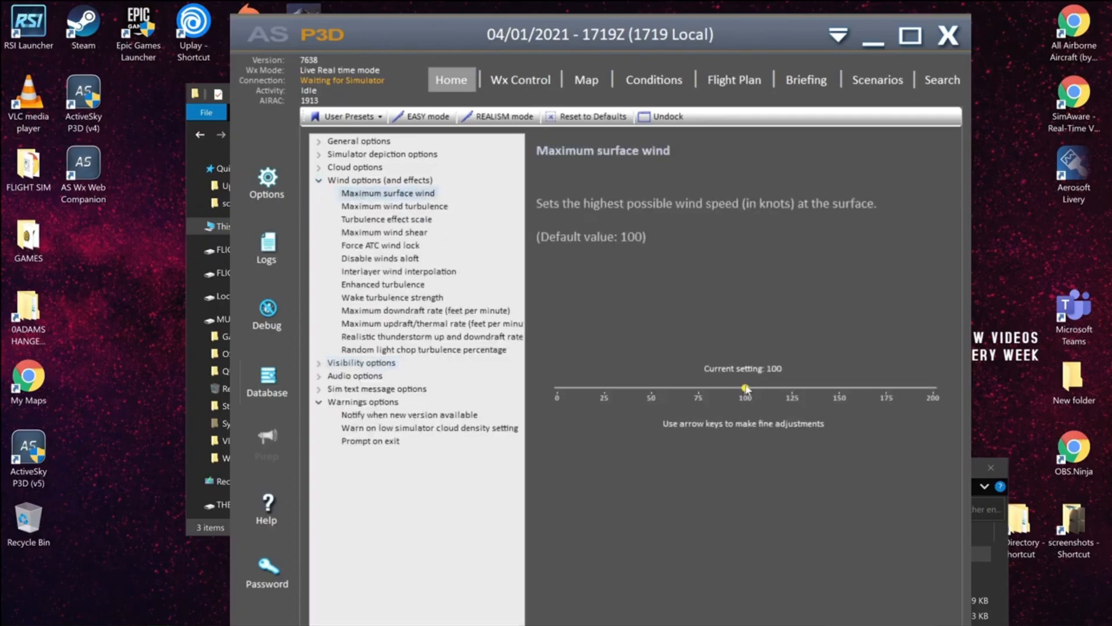
left_click(386, 206)
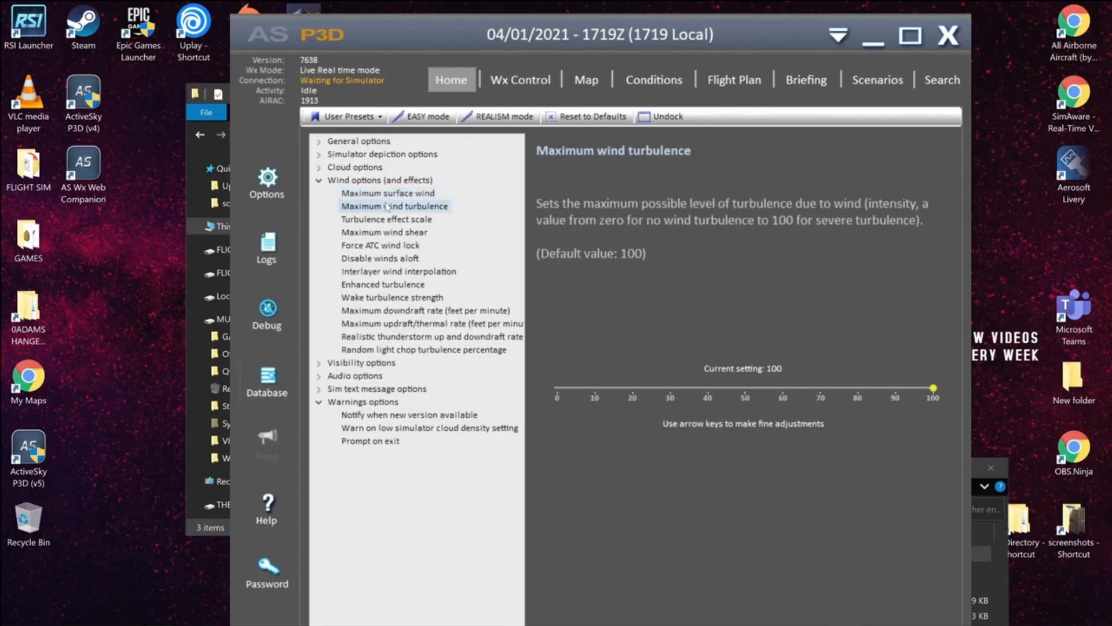
Raise the turbulence effect scale and the maximum wind shear to the maximum of 100.
left_click(383, 222)
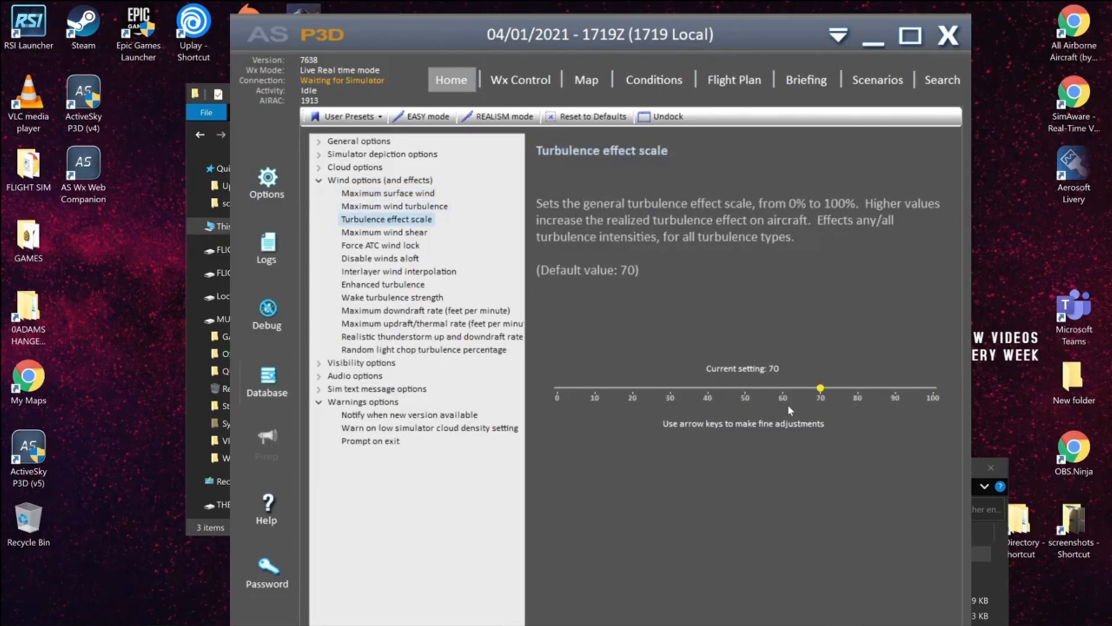
left_click_drag(822, 388, 972, 401)
left_click(422, 233)
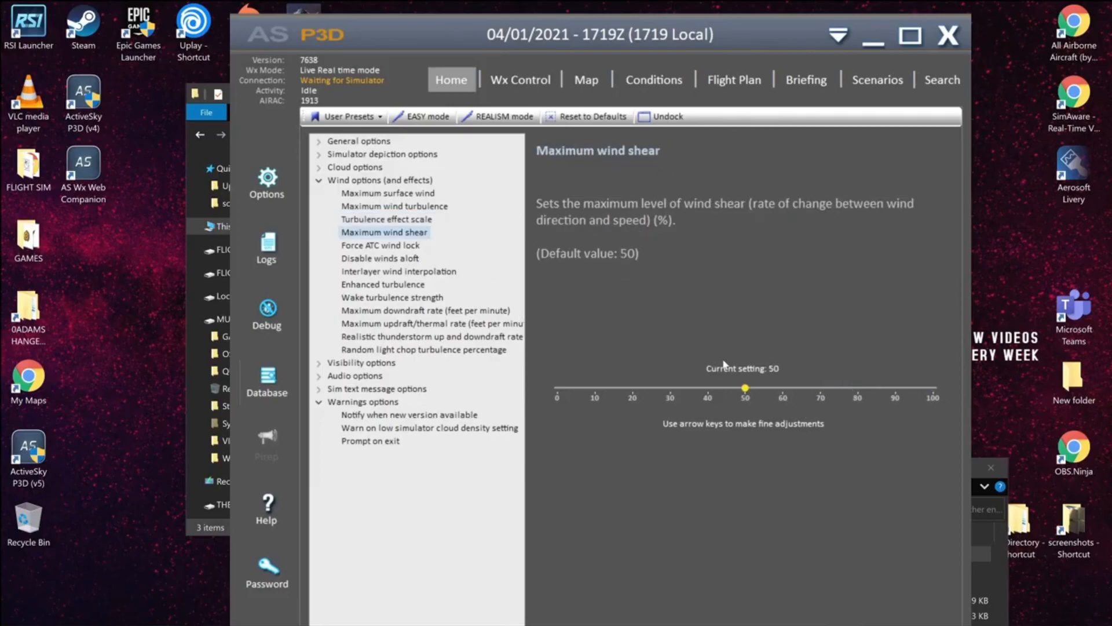
left_click_drag(746, 388, 973, 401)
View the Force ATC wind lock, Disable winds aloft and Interlayer wind interpolation settings.
left_click(402, 247)
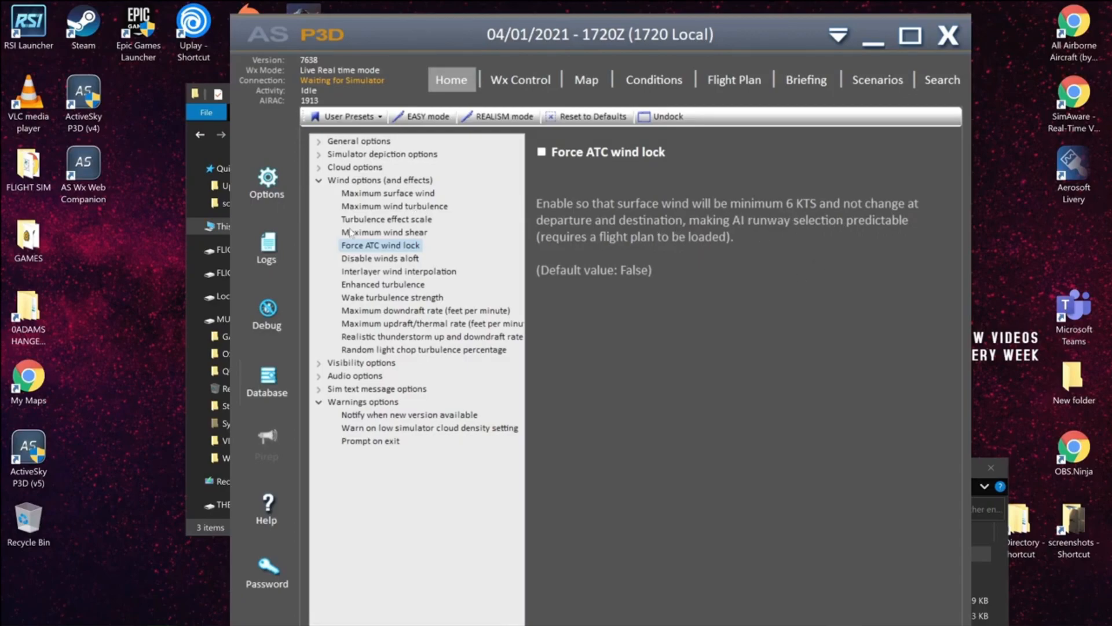
left_click(361, 259)
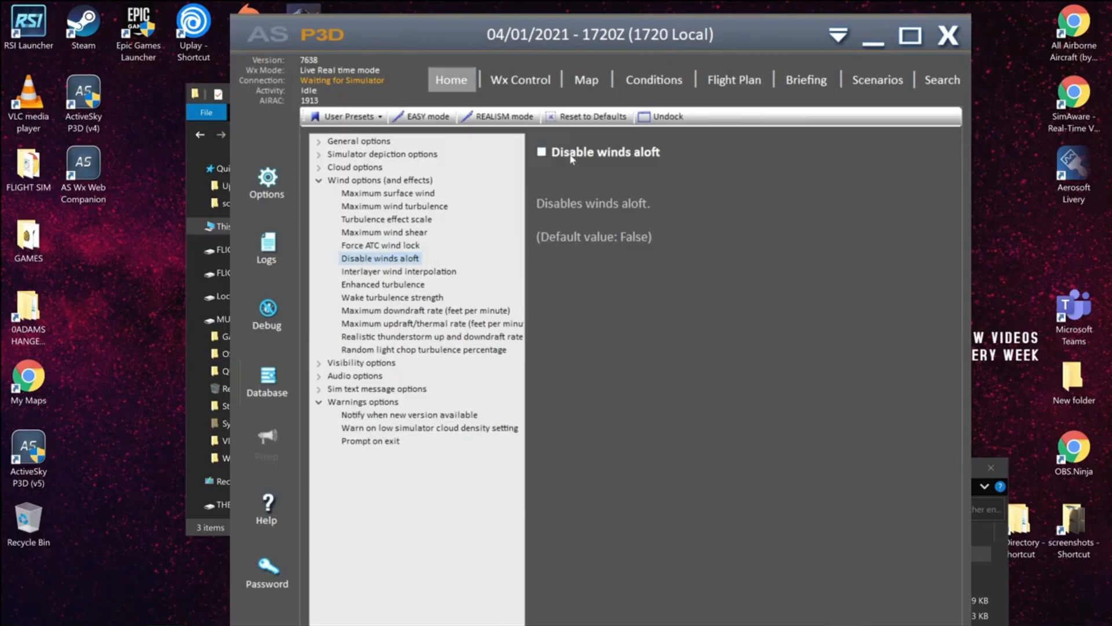
left_click(389, 273)
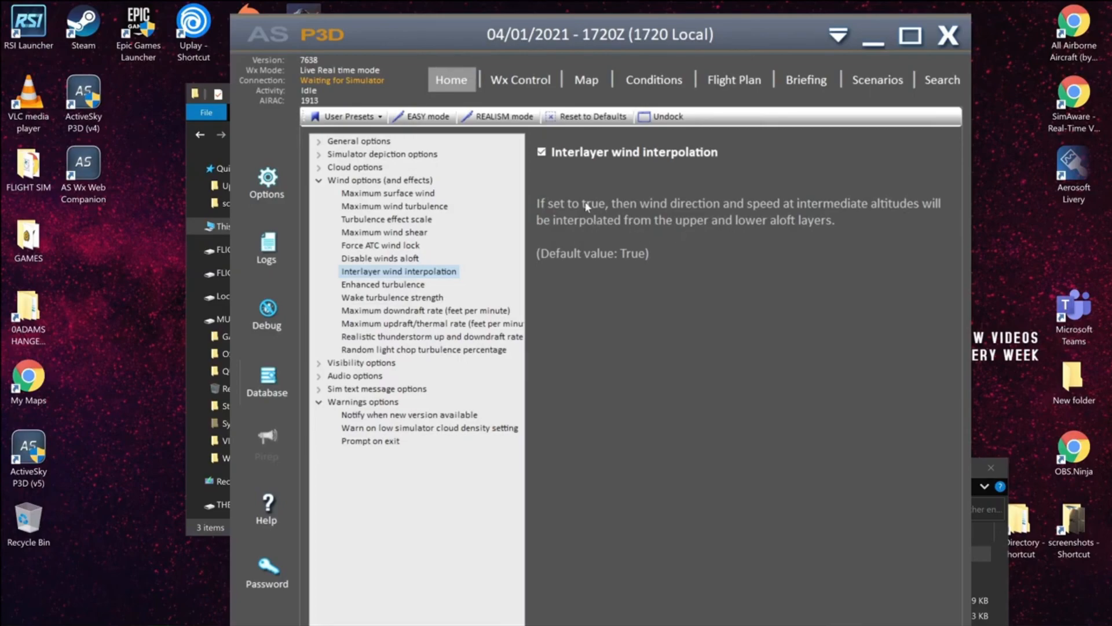
Turn on Enhanced turbulence and raise the wake turbulence strength to about 100.
left_click(396, 287)
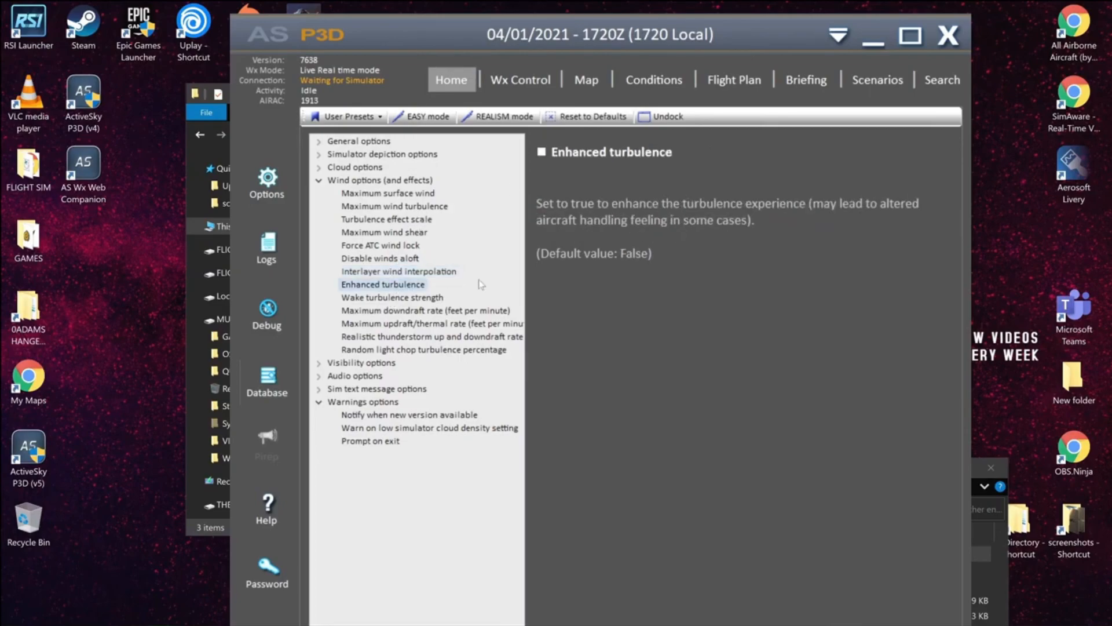
left_click(565, 160)
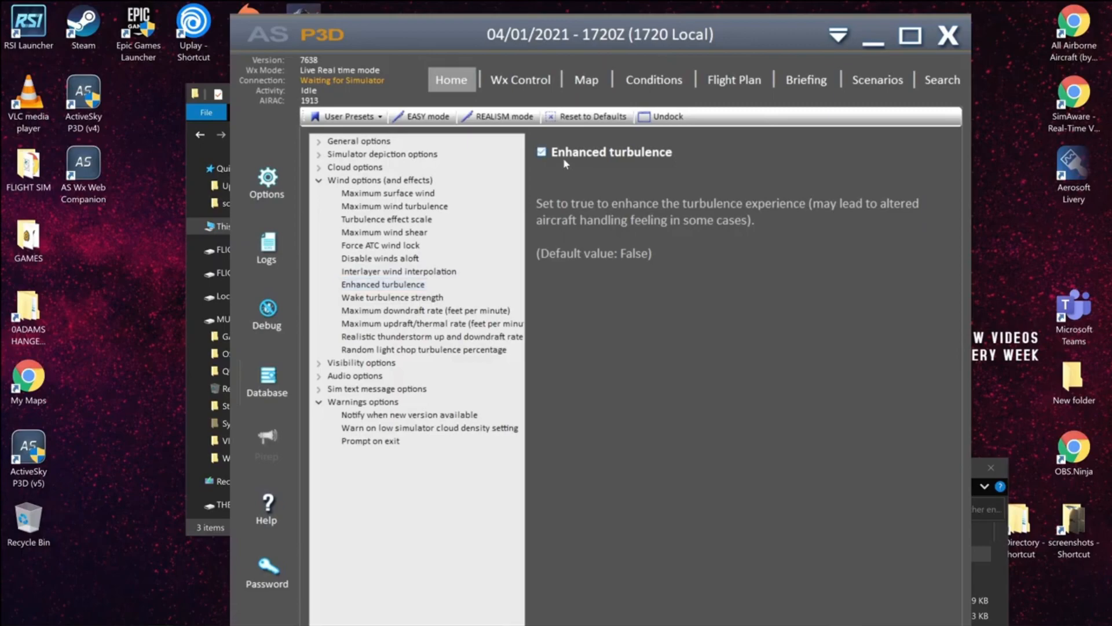
left_click(404, 298)
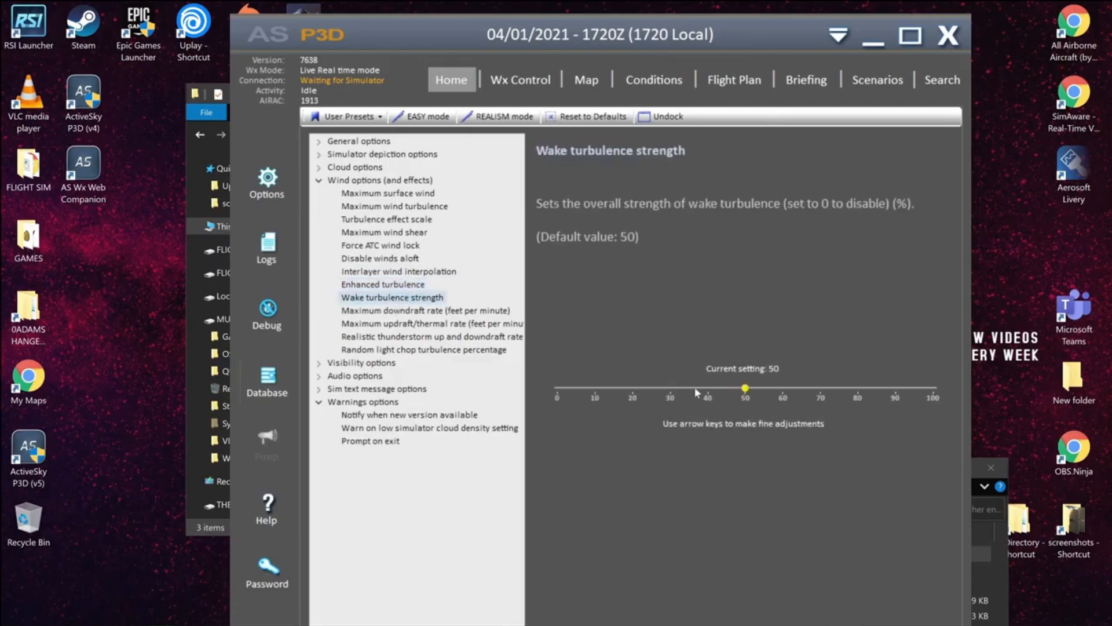
left_click_drag(746, 389, 929, 388)
View the downdraft, updraft/thermal, realistic thunderstorm draft and random light chop turbulence settings, and collapse the Wind options.
left_click(483, 312)
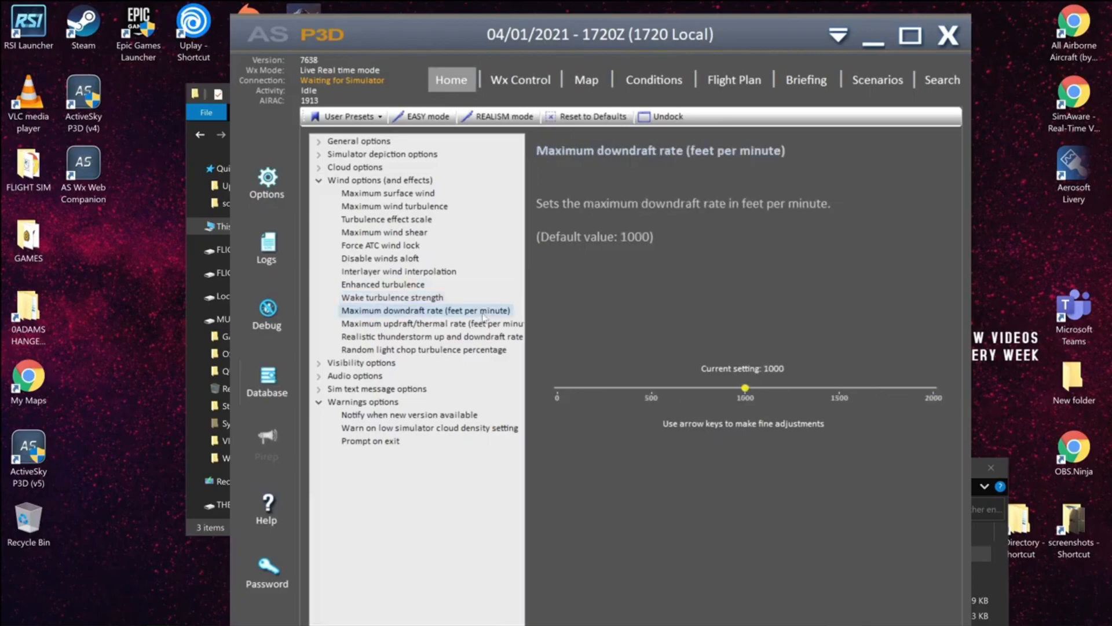
left_click(483, 329)
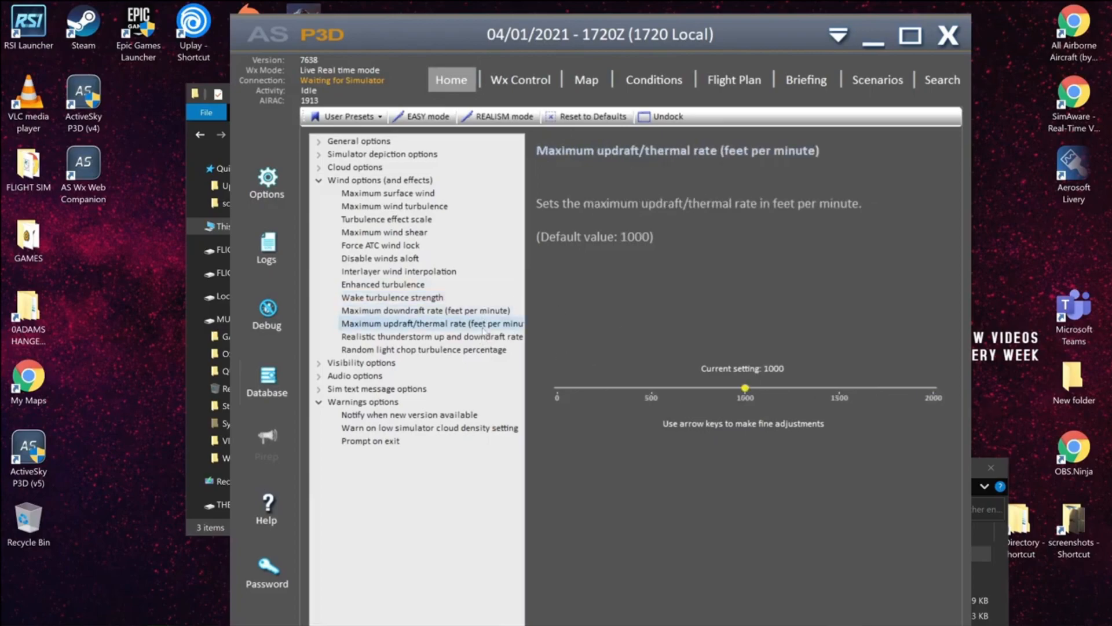
left_click(481, 338)
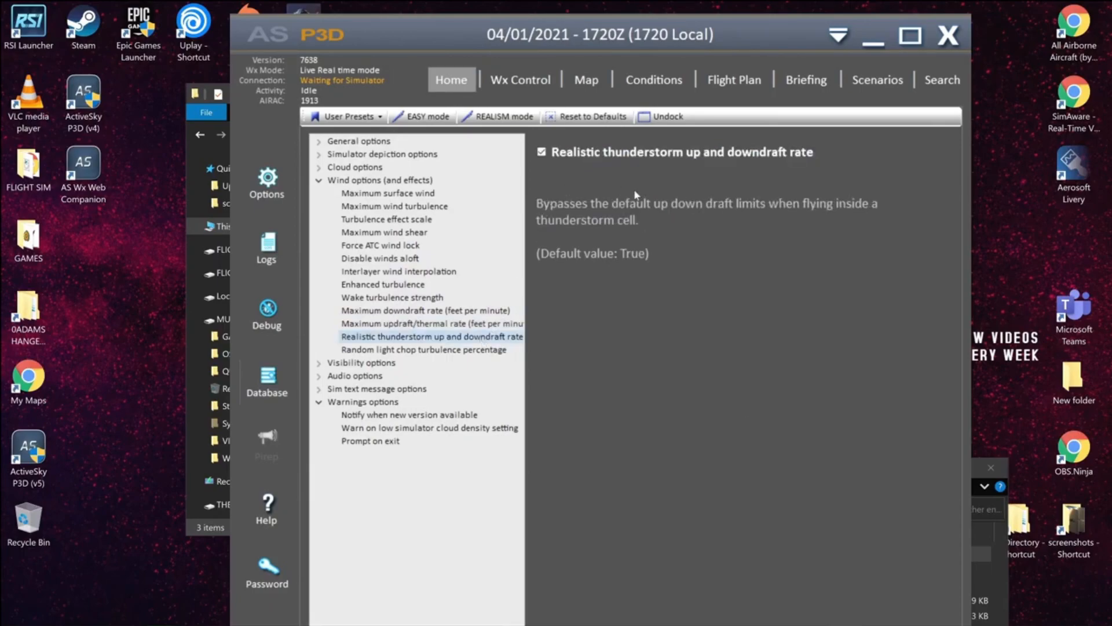
left_click(444, 348)
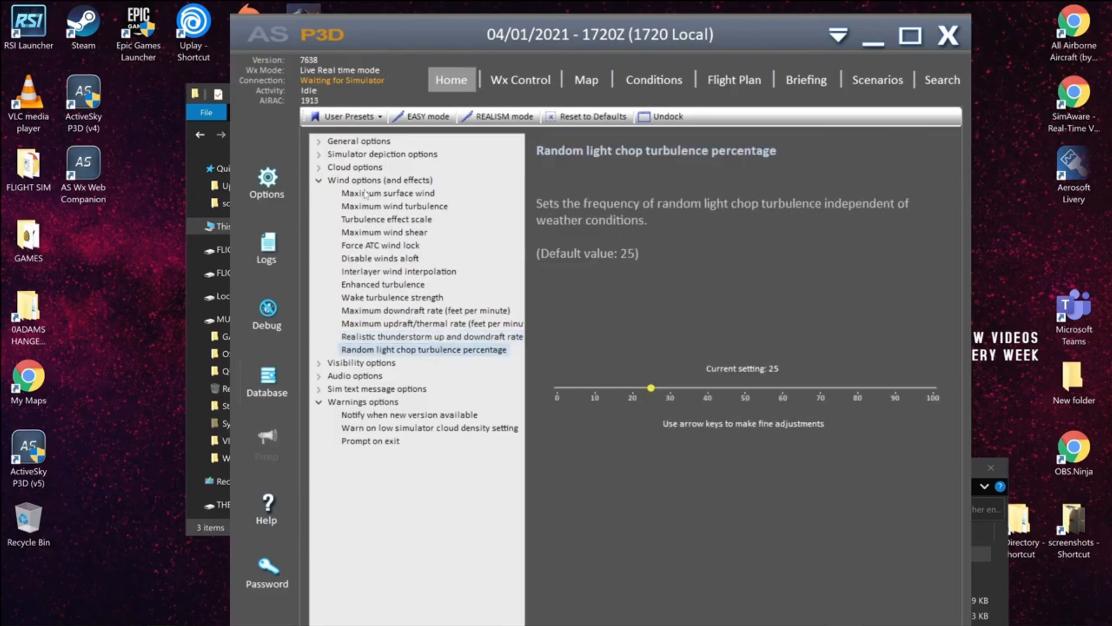
left_click(319, 181)
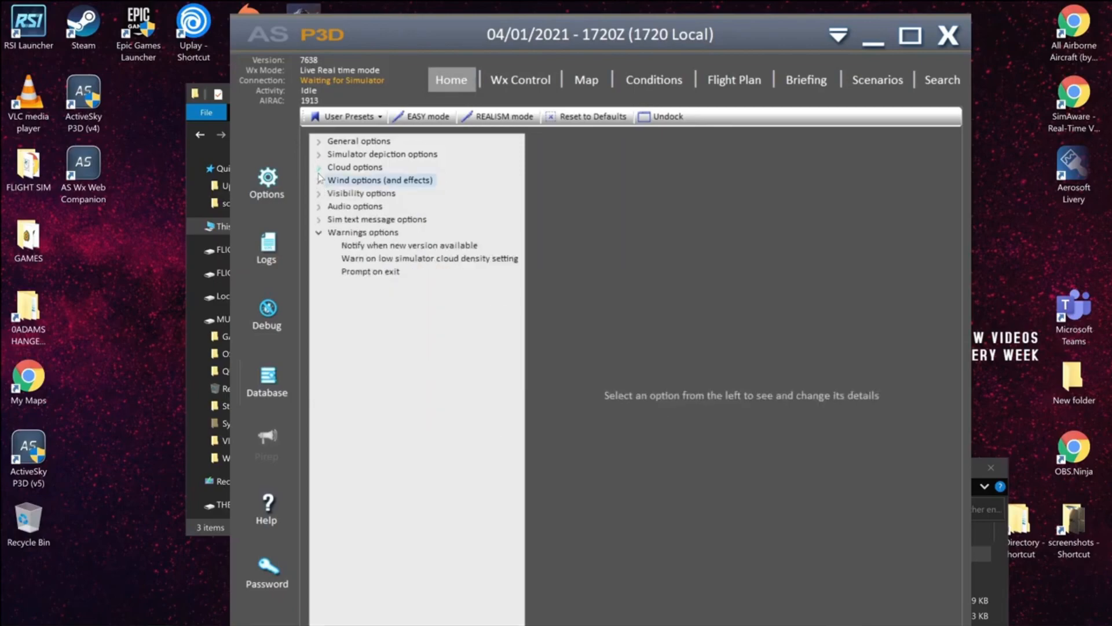
Expand the Cloud options, view the maximum cloud layers, turbulence and icing settings, and turn off Prevent thunderstorms when CB reported.
left_click(319, 167)
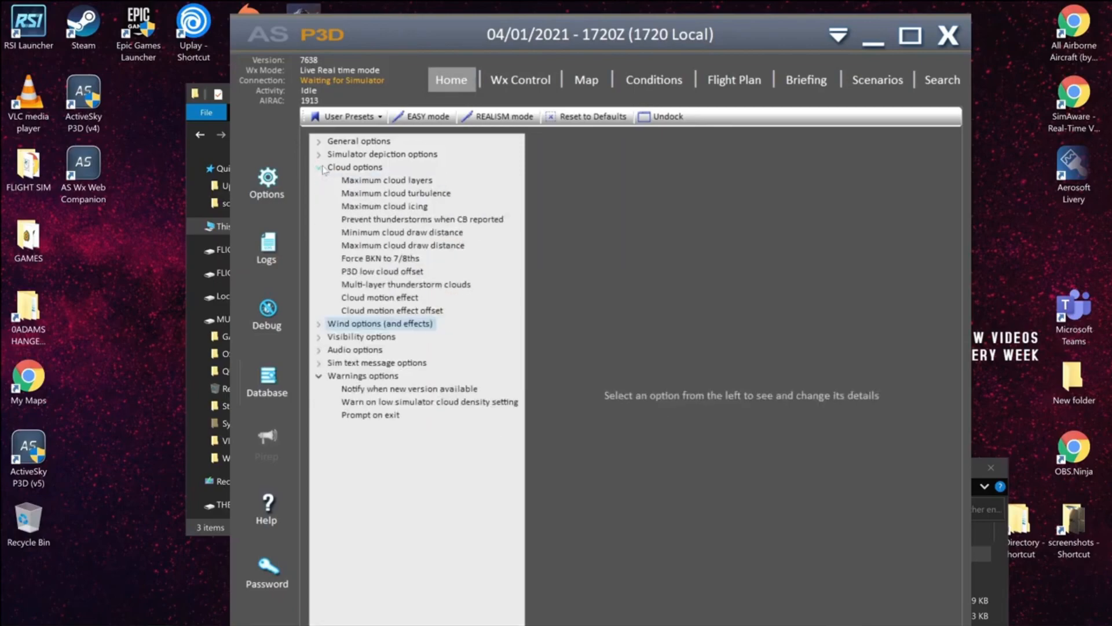
left_click(394, 181)
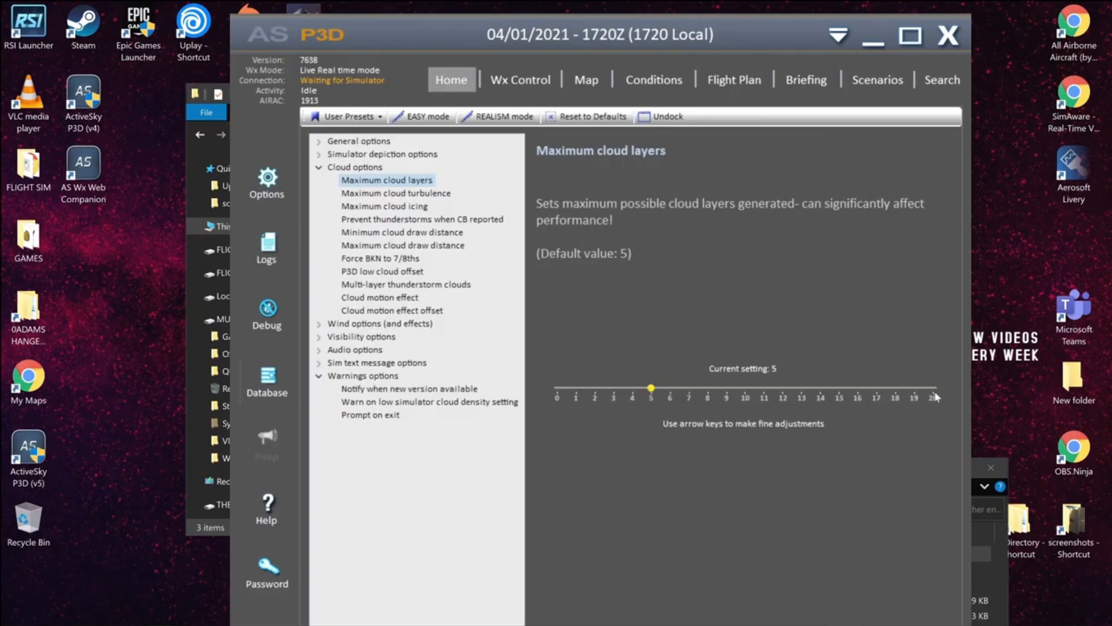
left_click(432, 196)
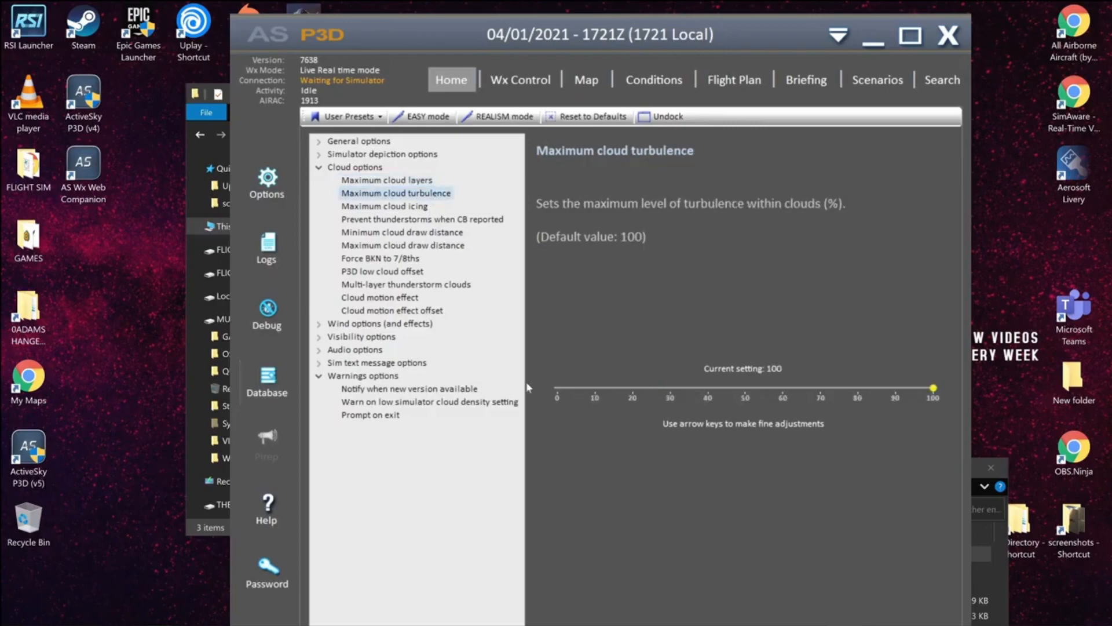
left_click(383, 207)
left_click(387, 221)
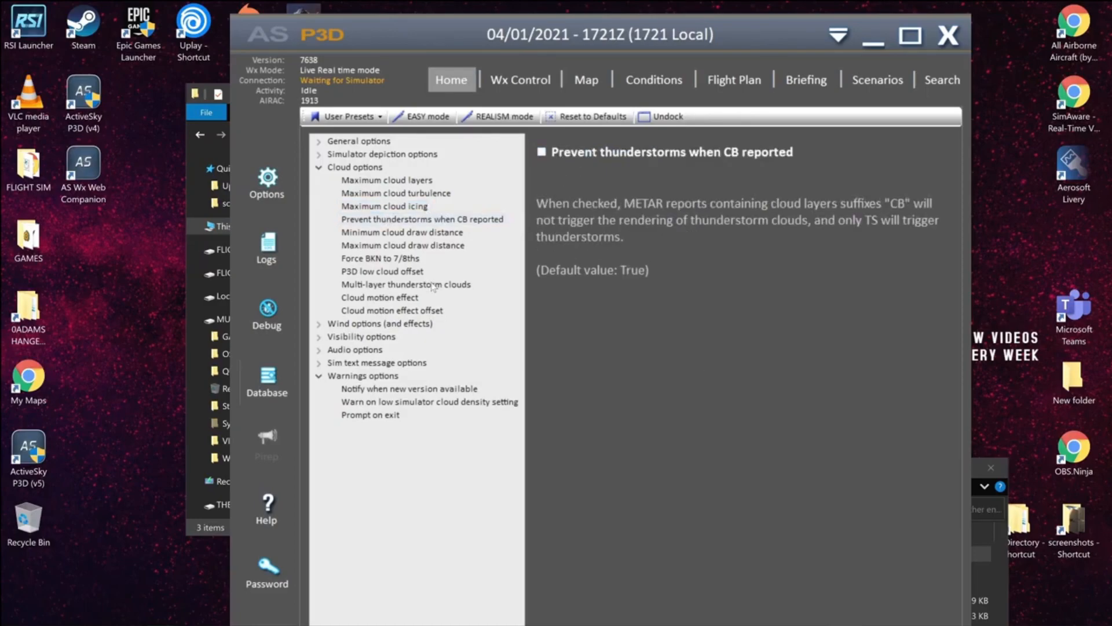
Set the minimum cloud draw distance to 60 and the maximum cloud draw distance to 150.
left_click(451, 235)
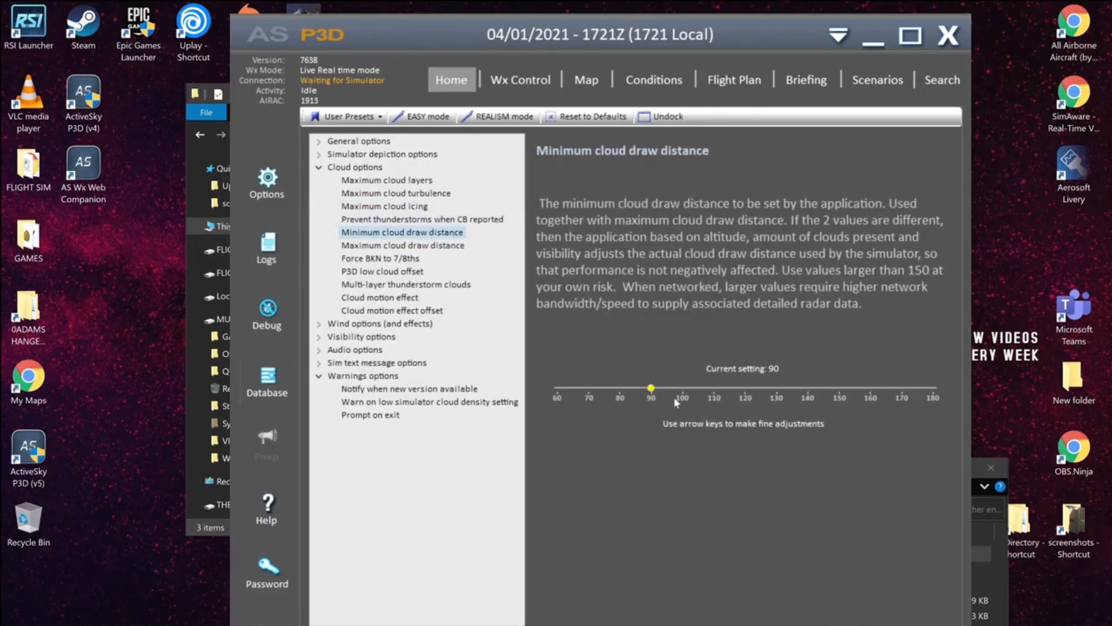
left_click_drag(651, 388, 555, 400)
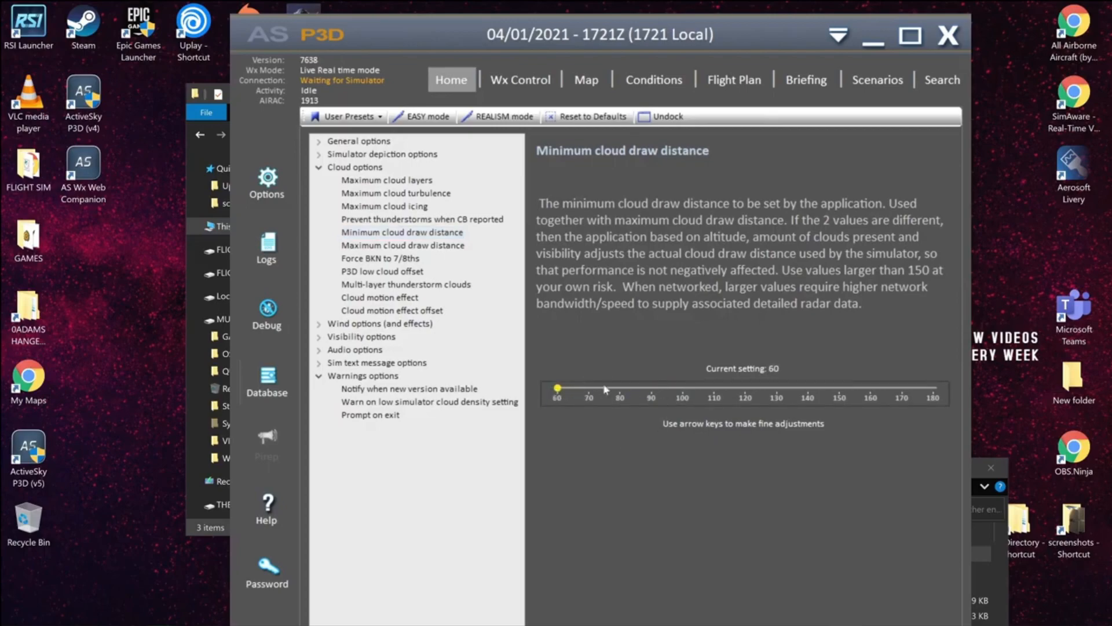
left_click(391, 245)
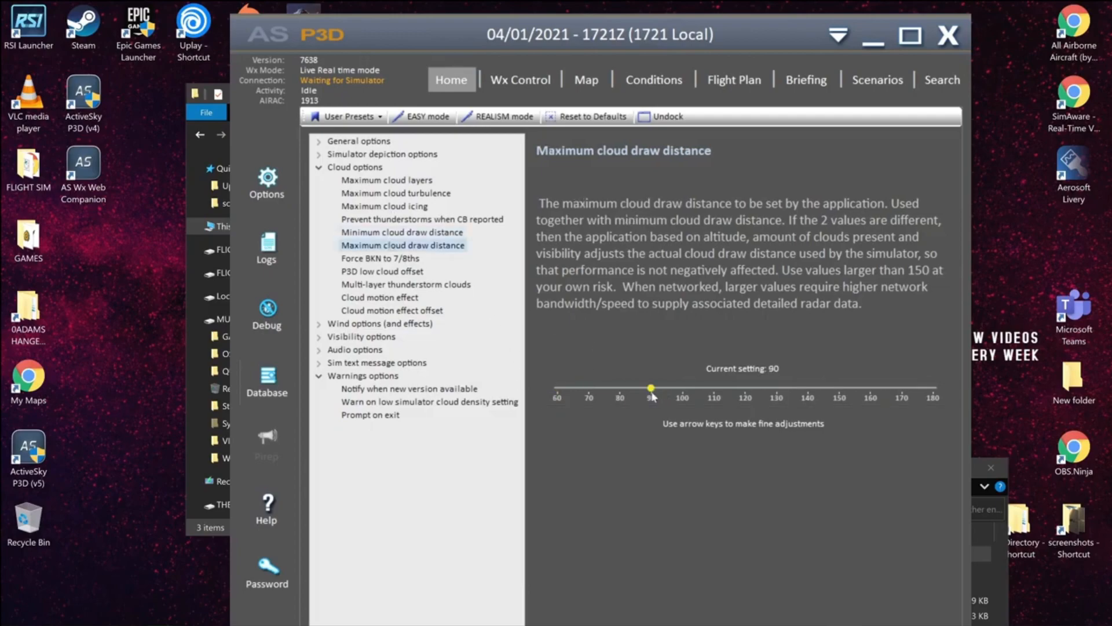
left_click_drag(653, 389, 964, 409)
left_click_drag(935, 389, 1036, 396)
left_click_drag(932, 388, 881, 400)
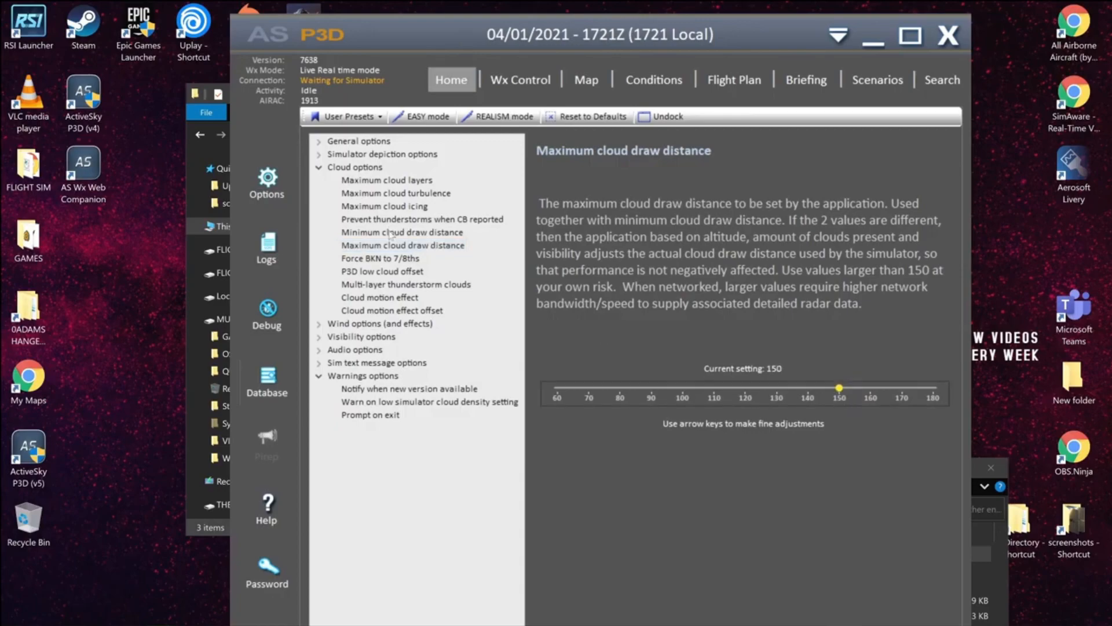
Turn off Force BKN to 7/8ths, view the P3D low cloud offset, and turn on Multi-layer thunderstorm clouds.
left_click(389, 260)
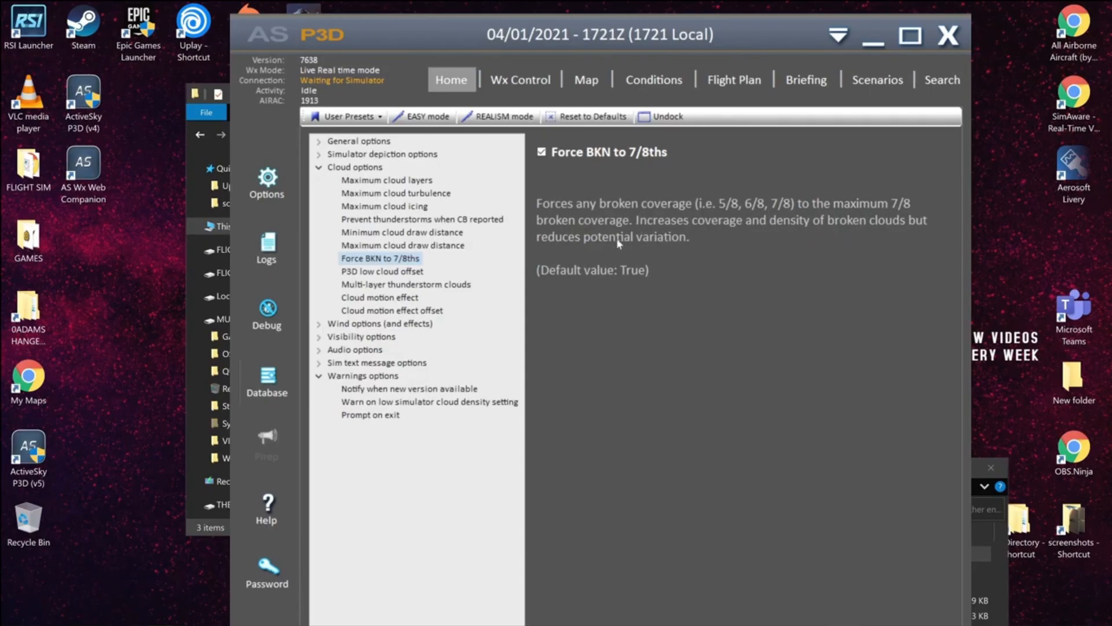
left_click(603, 152)
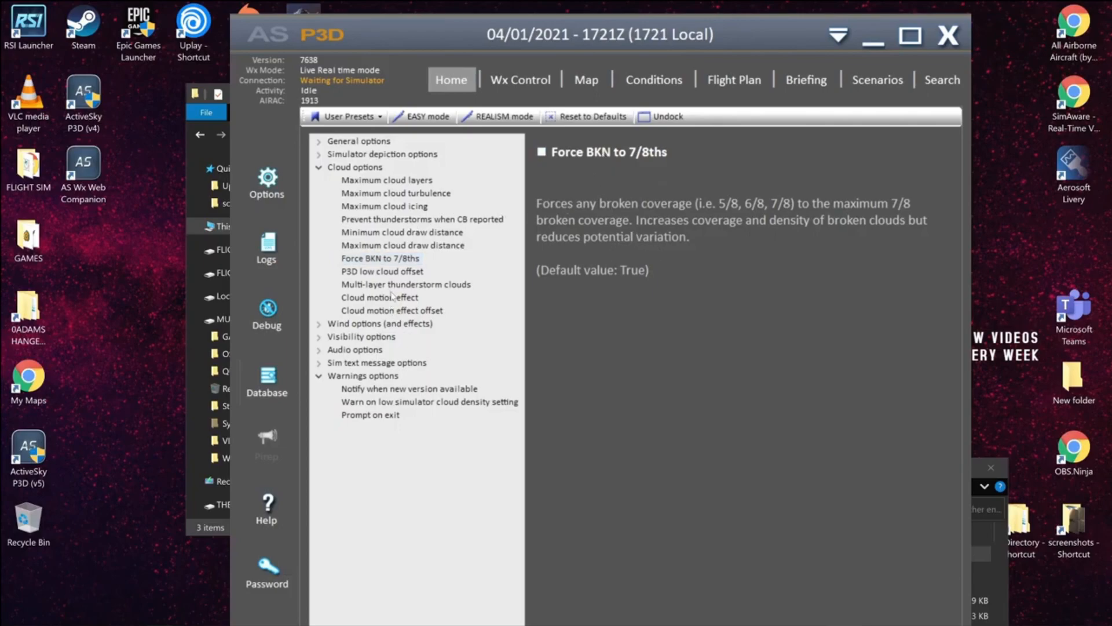
left_click(401, 272)
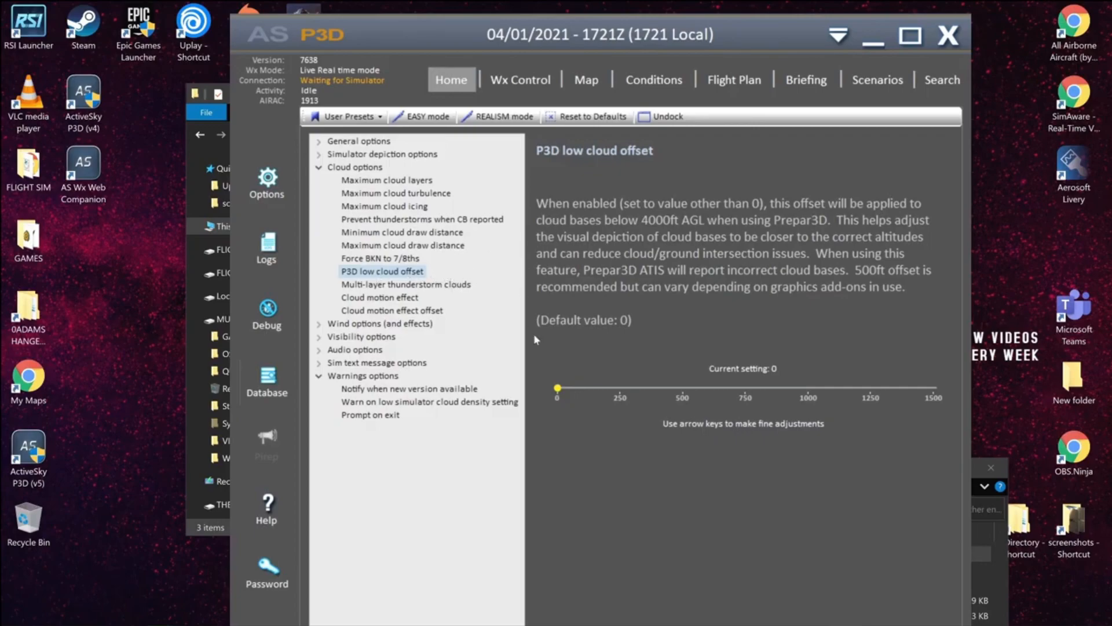
left_click(394, 285)
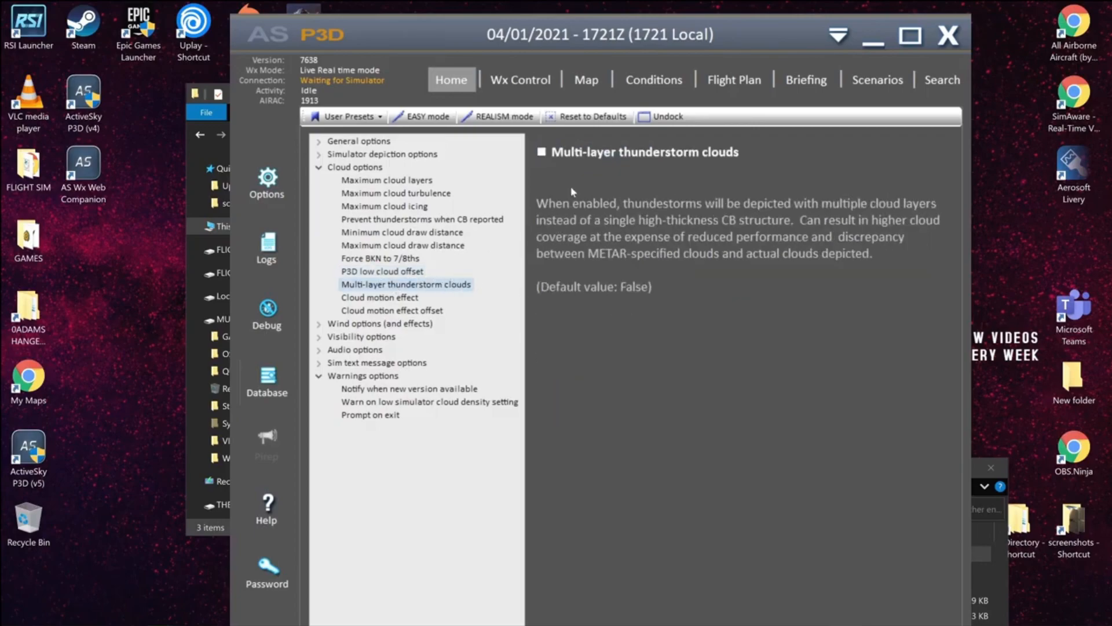
left_click(571, 153)
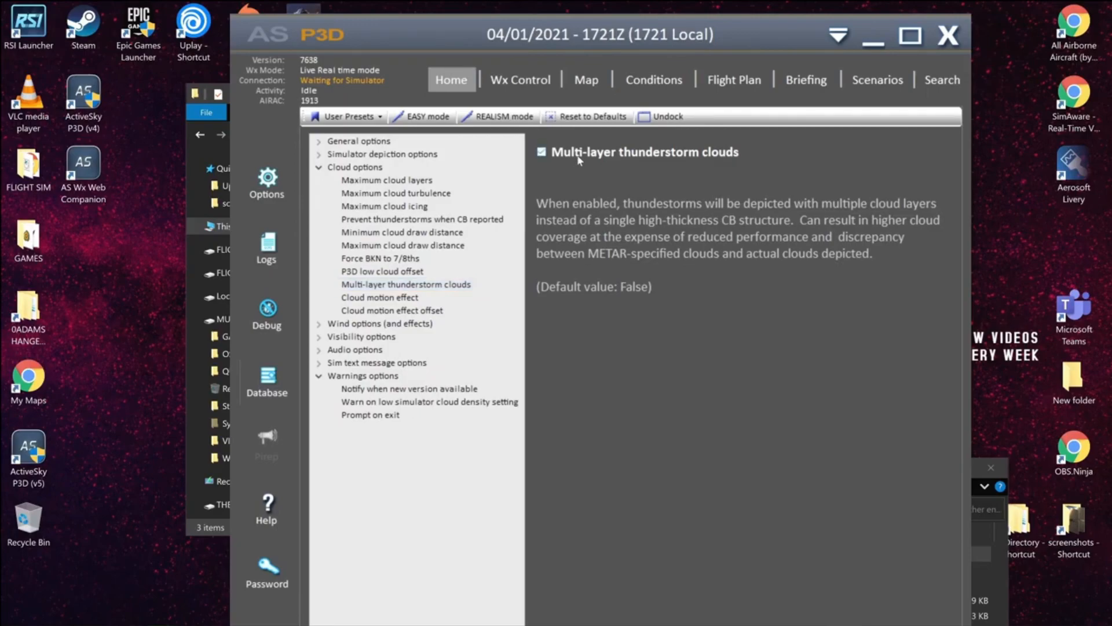
View the Cloud motion effect and its offset setting, and collapse the Cloud options.
left_click(383, 298)
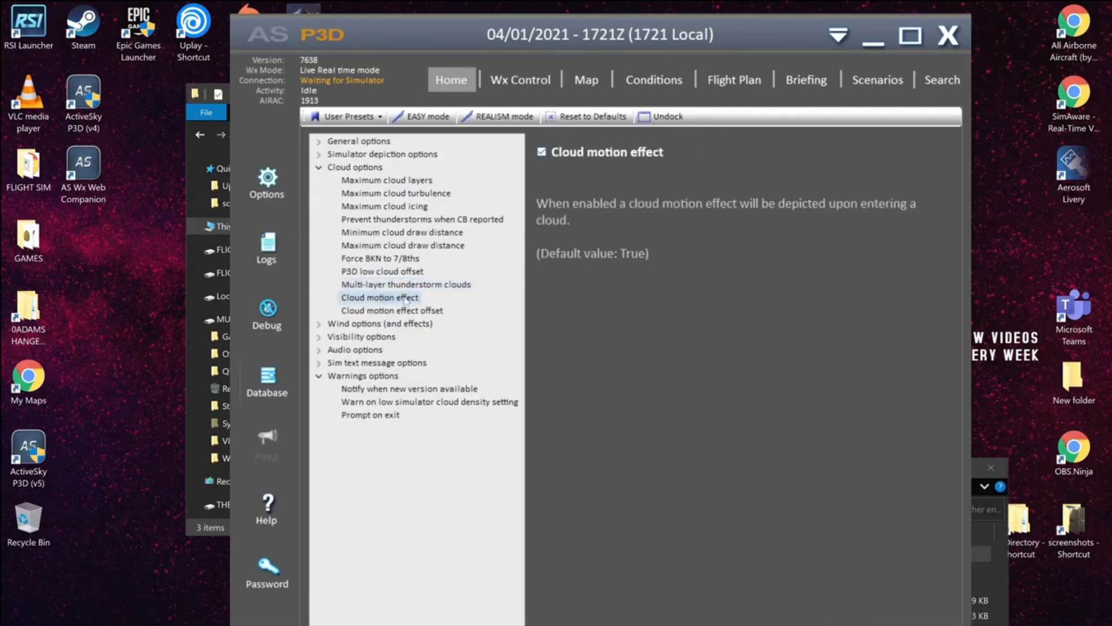
left_click(400, 311)
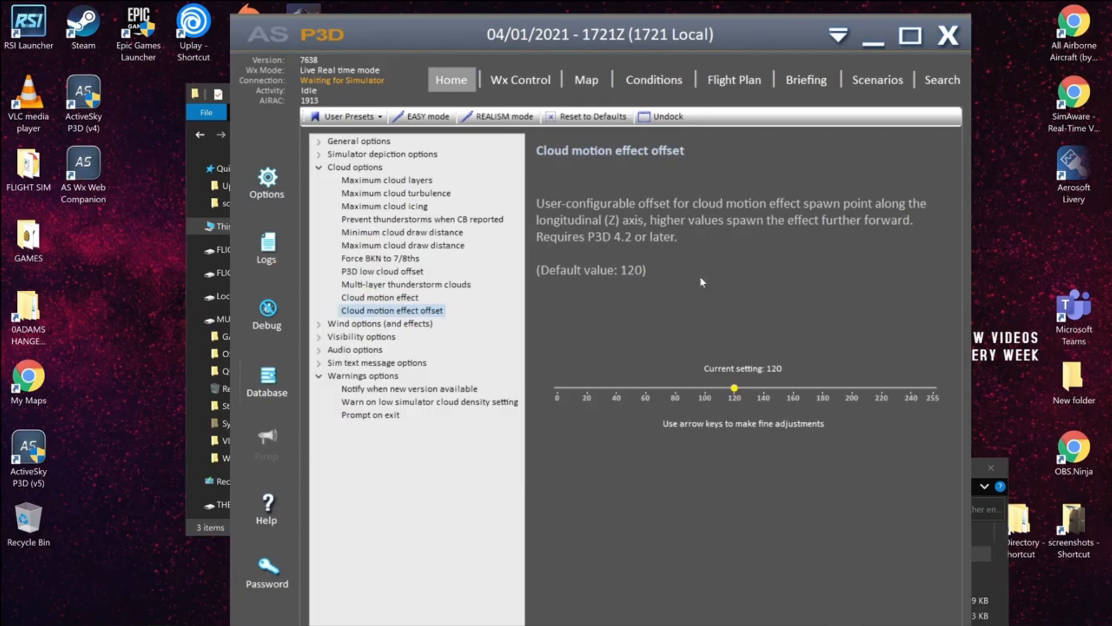
left_click(319, 167)
View the local weather suppression, hurricane depiction and EA volumetric cloud control settings in the Simulator depiction options, and collapse the group.
left_click(319, 154)
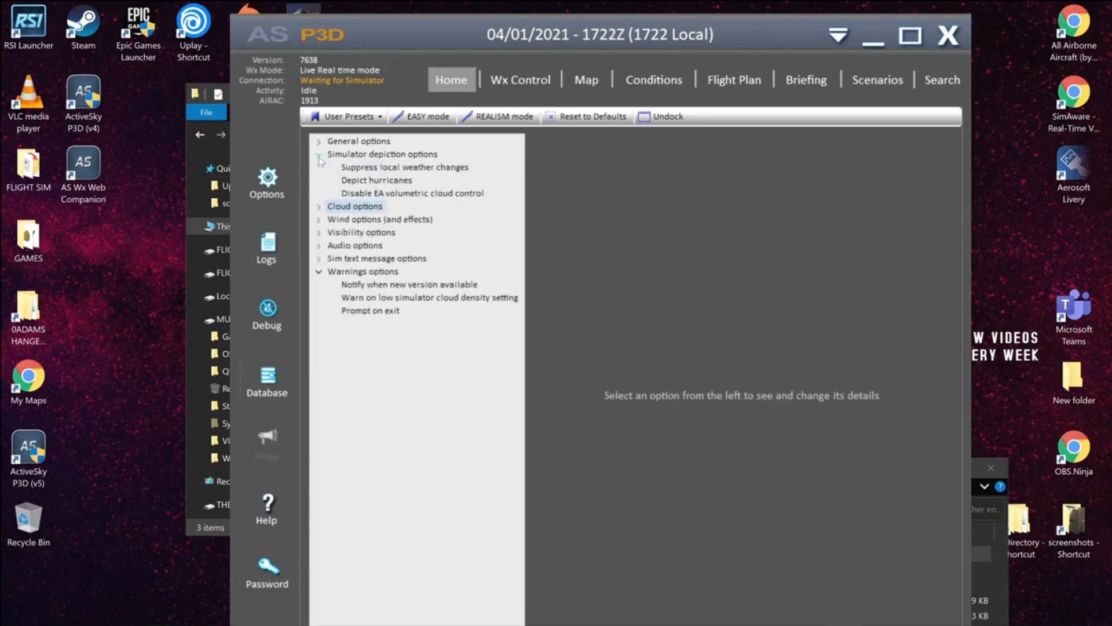
left_click(385, 169)
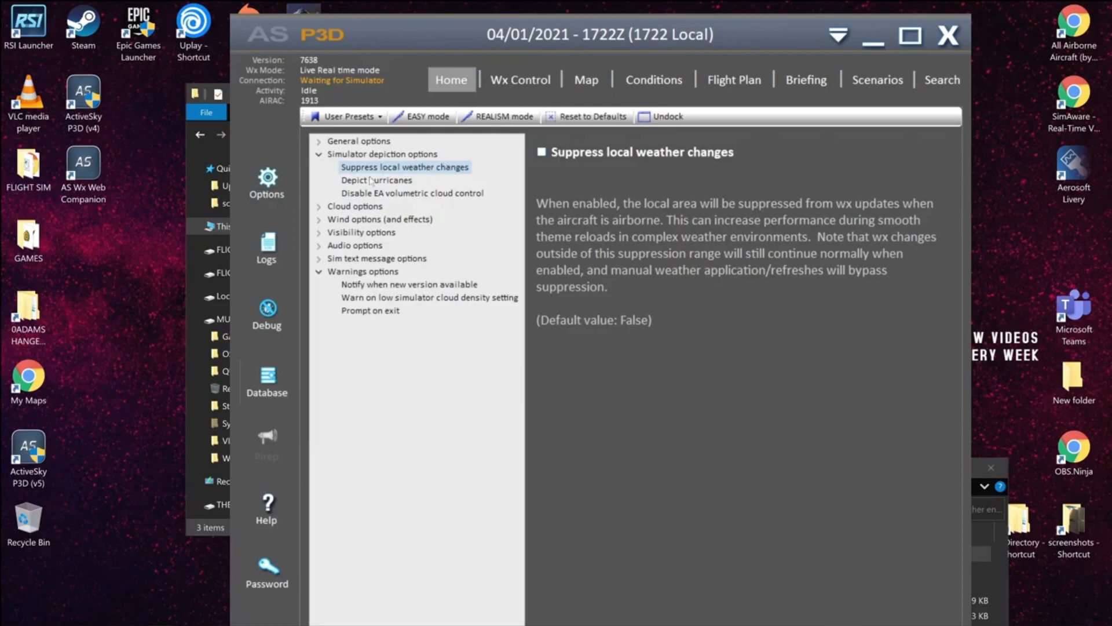
left_click(367, 182)
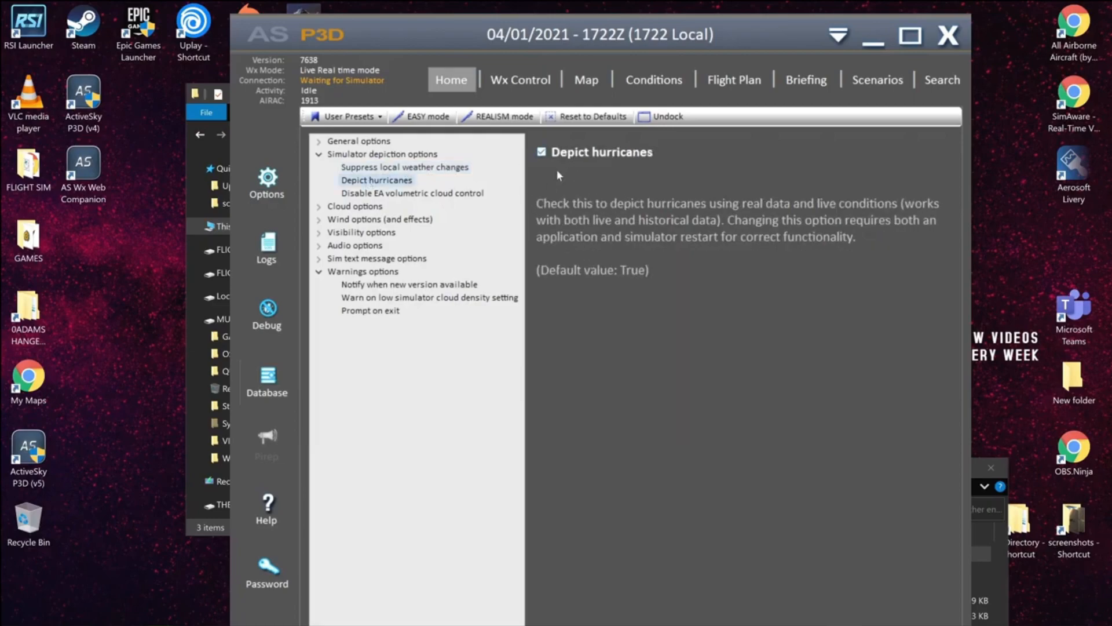
left_click(404, 196)
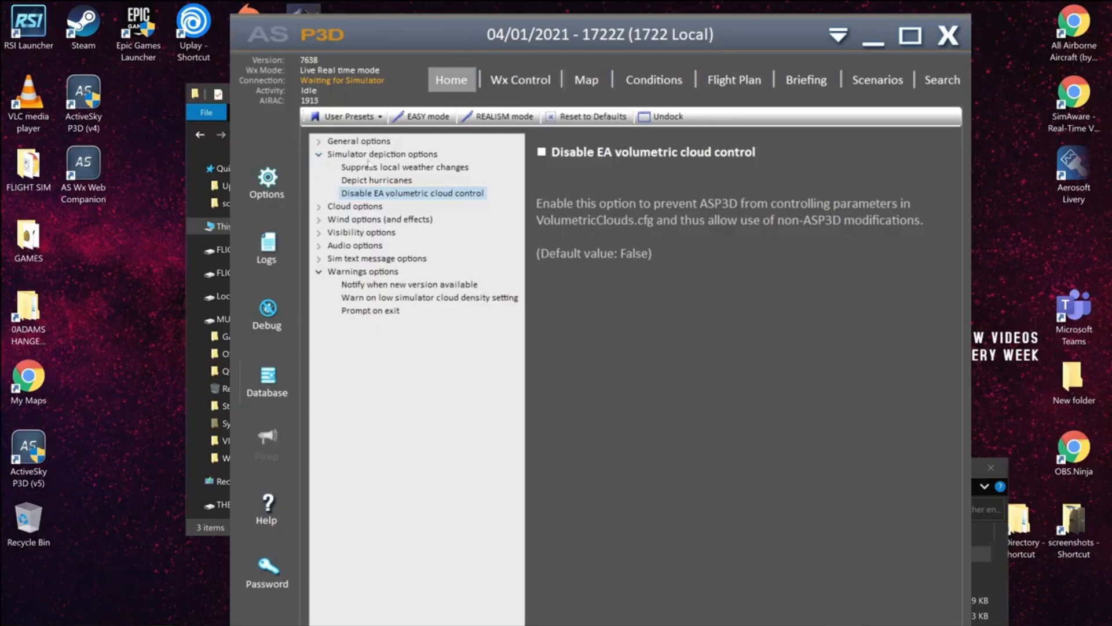
left_click(319, 154)
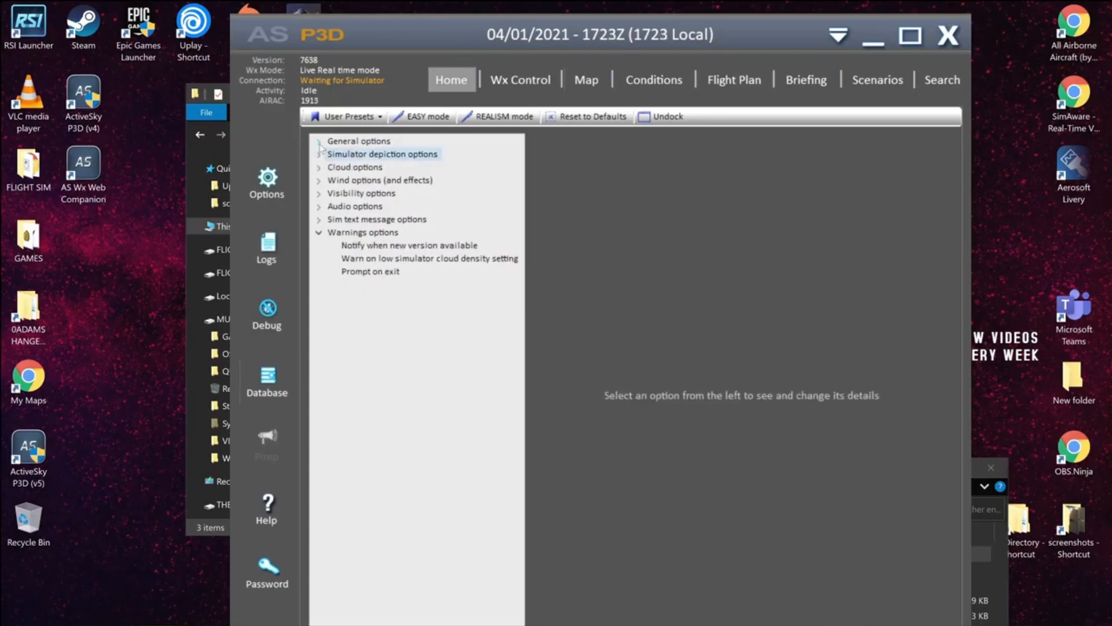
Expand the General options and set the weather download interval to 30 minutes.
left_click(319, 141)
left_click(409, 153)
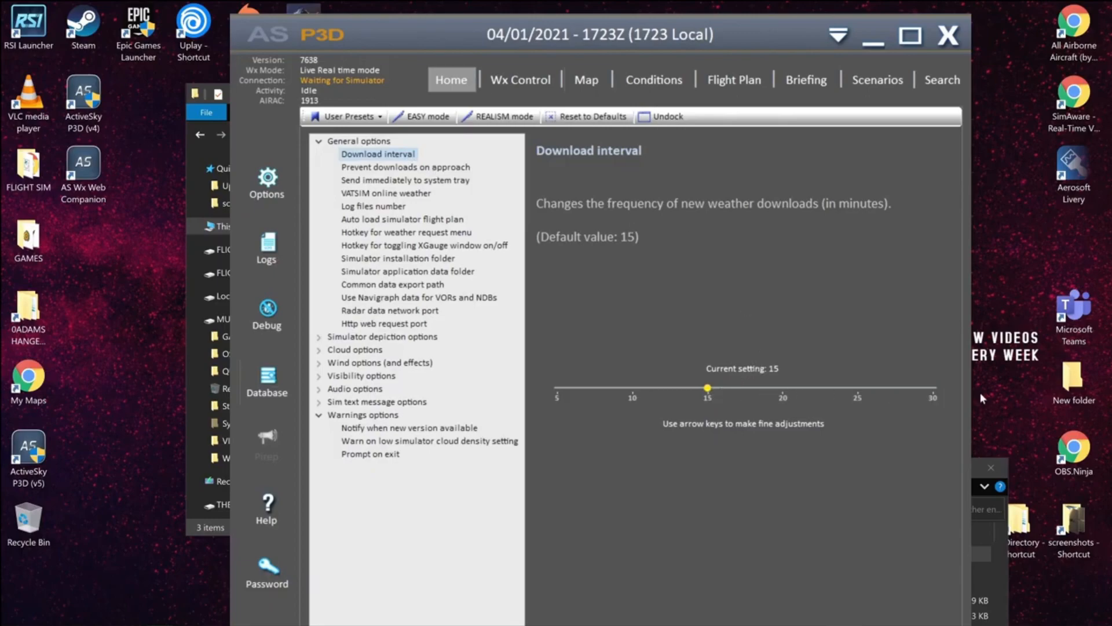
left_click(839, 389)
left_click_drag(790, 390, 944, 402)
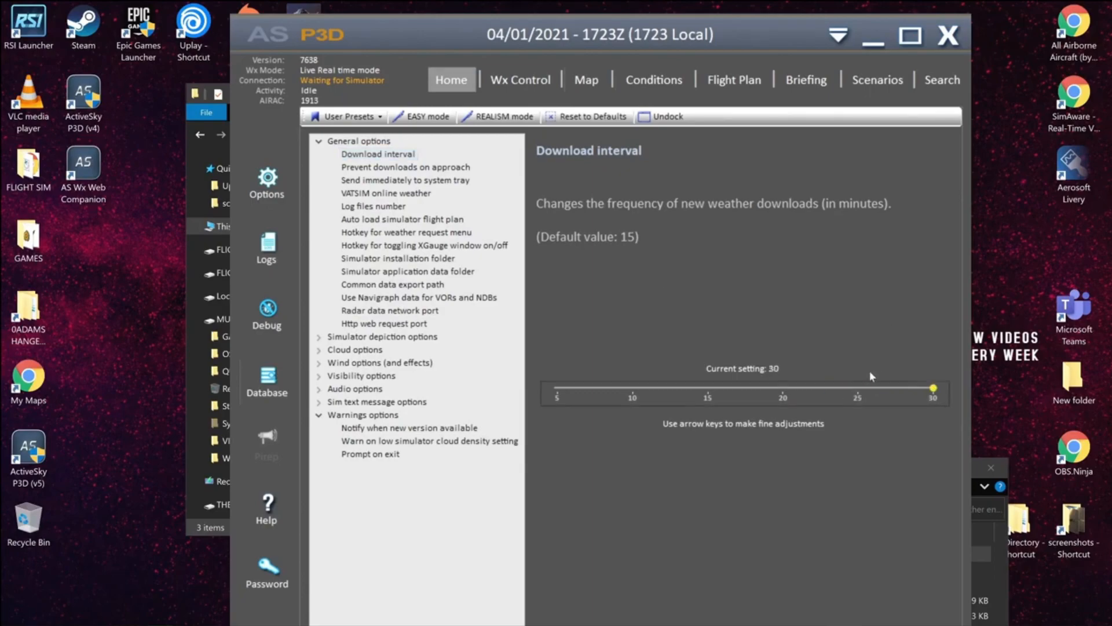
View the Prevent downloads on approach option, and try turning Send immediately to system tray on and back off.
left_click(442, 168)
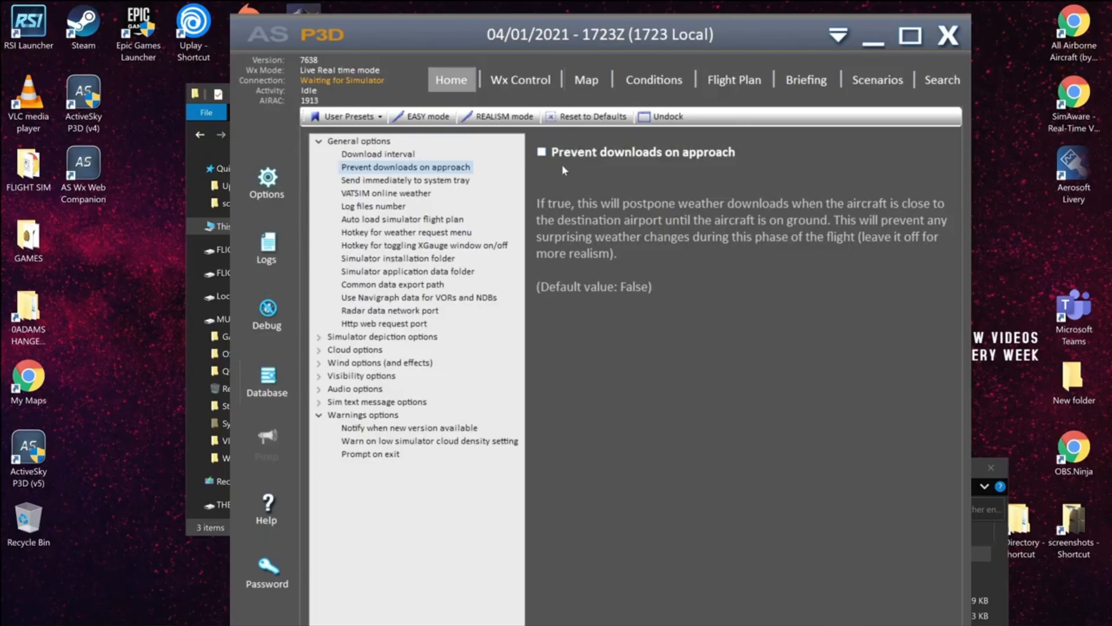
left_click(468, 183)
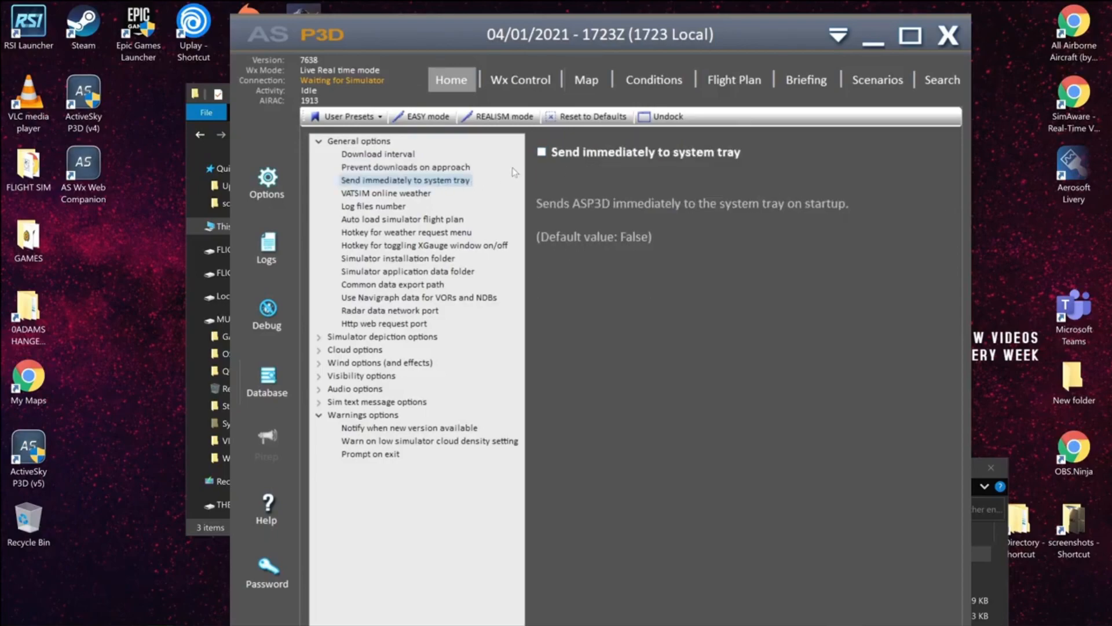
left_click(541, 152)
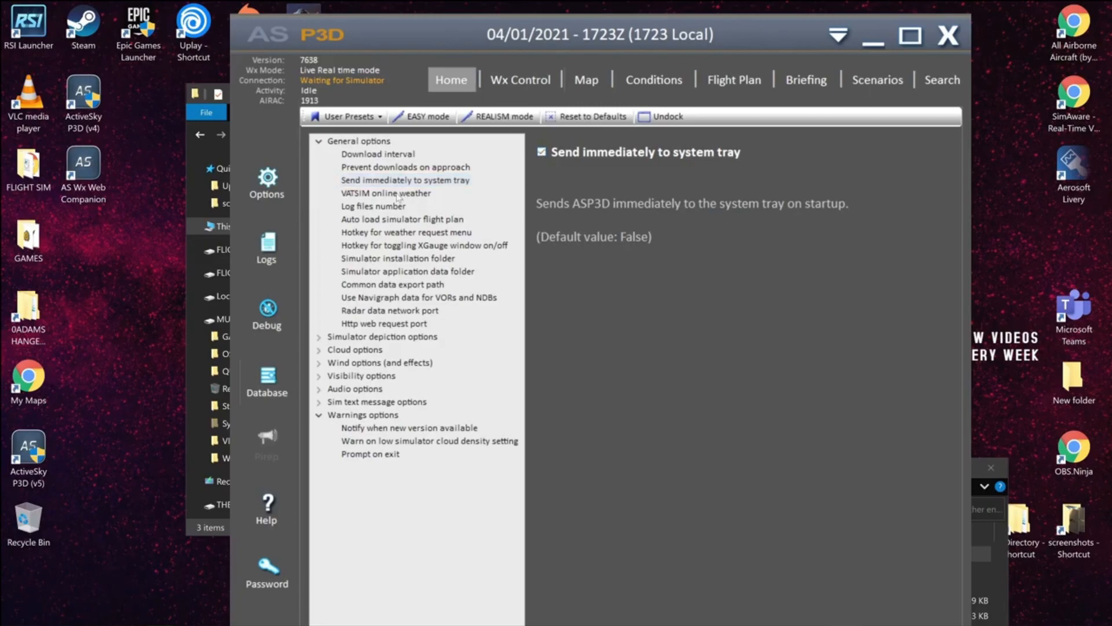
left_click(541, 153)
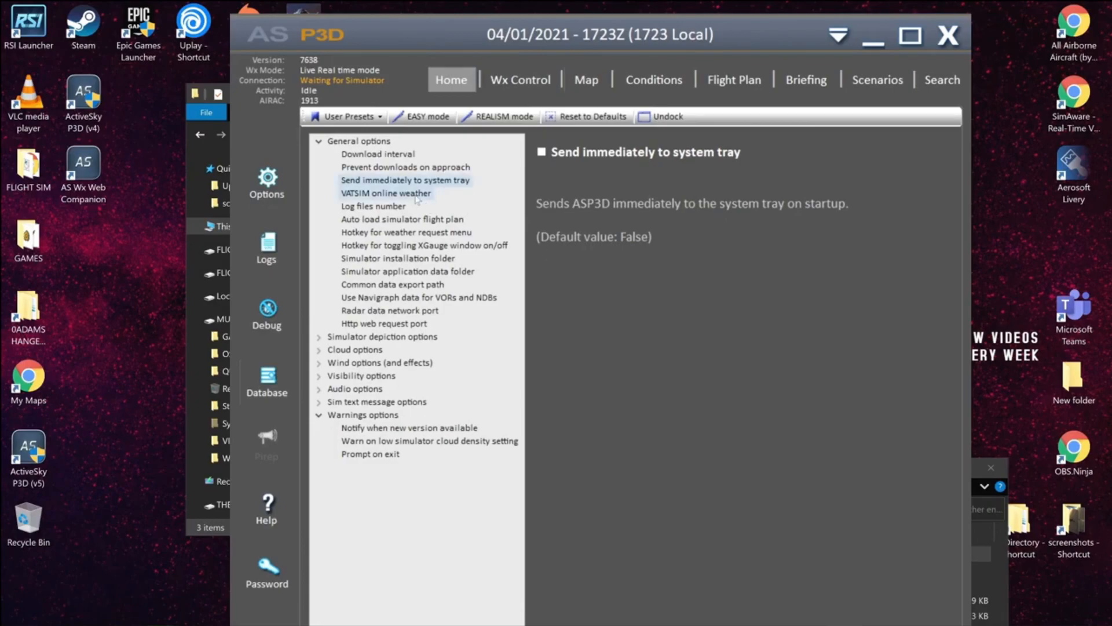
View the VATSIM online weather, log files number, simulator flight plan auto-load and two hotkey settings in the General options.
left_click(417, 197)
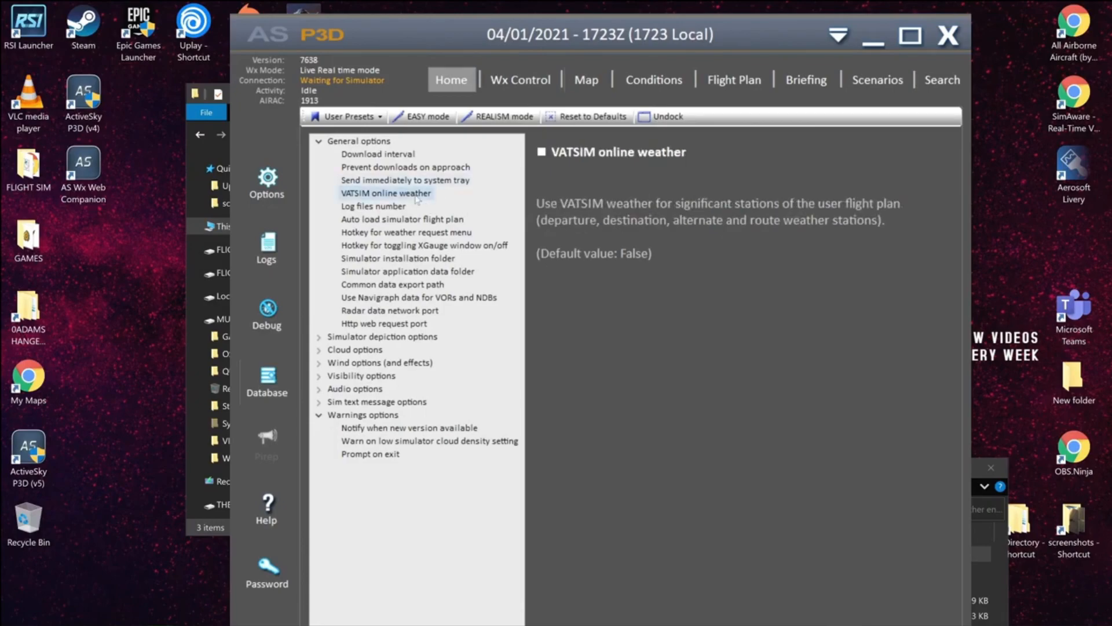
left_click(391, 208)
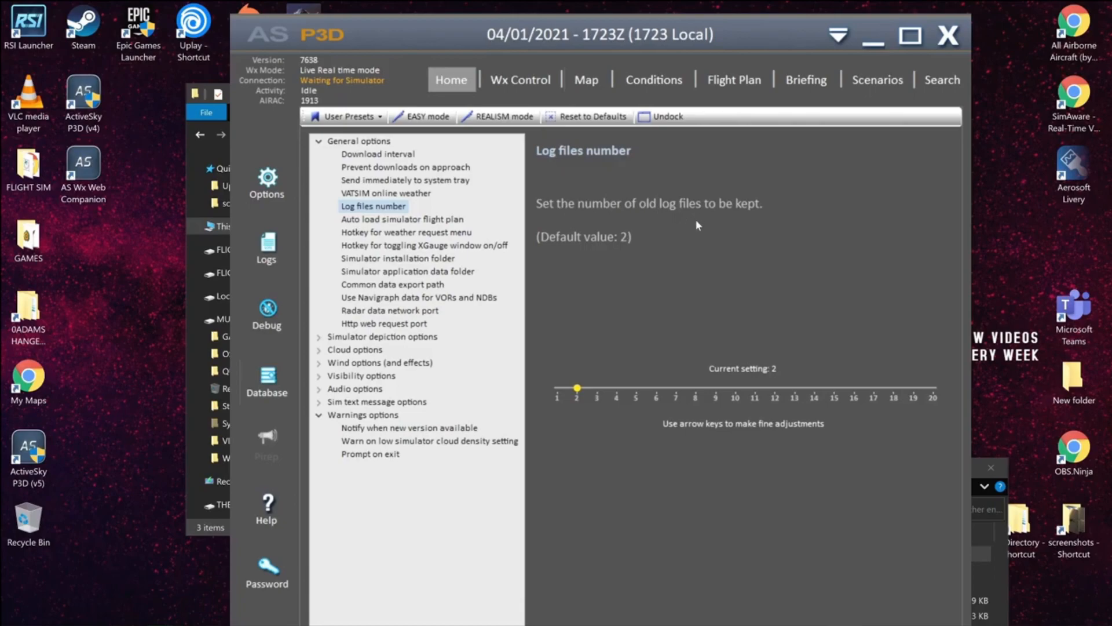
left_click(423, 222)
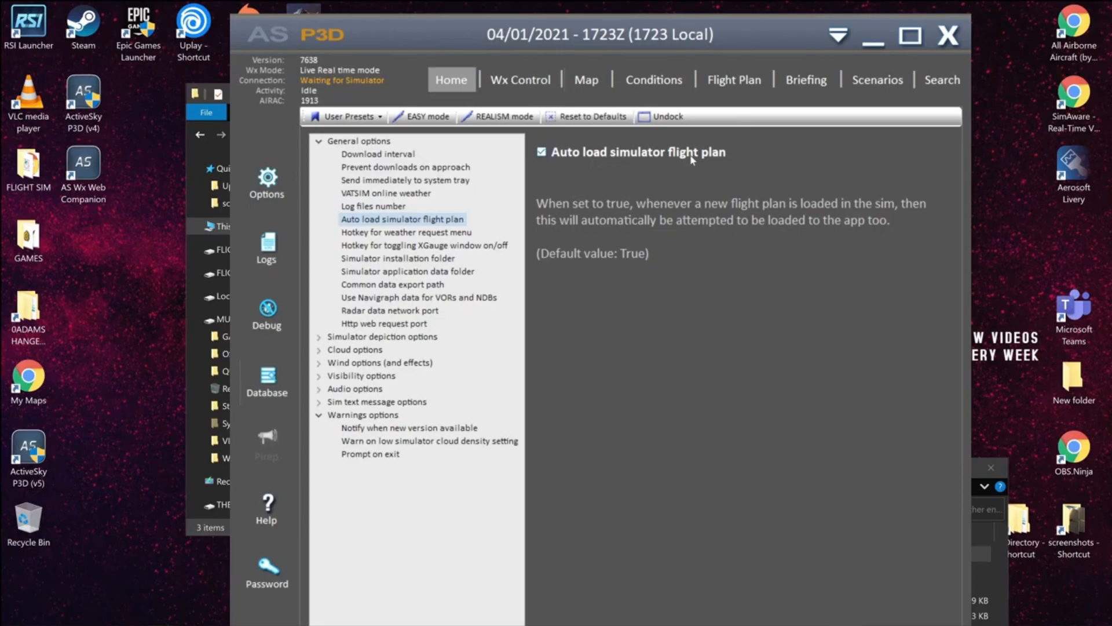
left_click(447, 233)
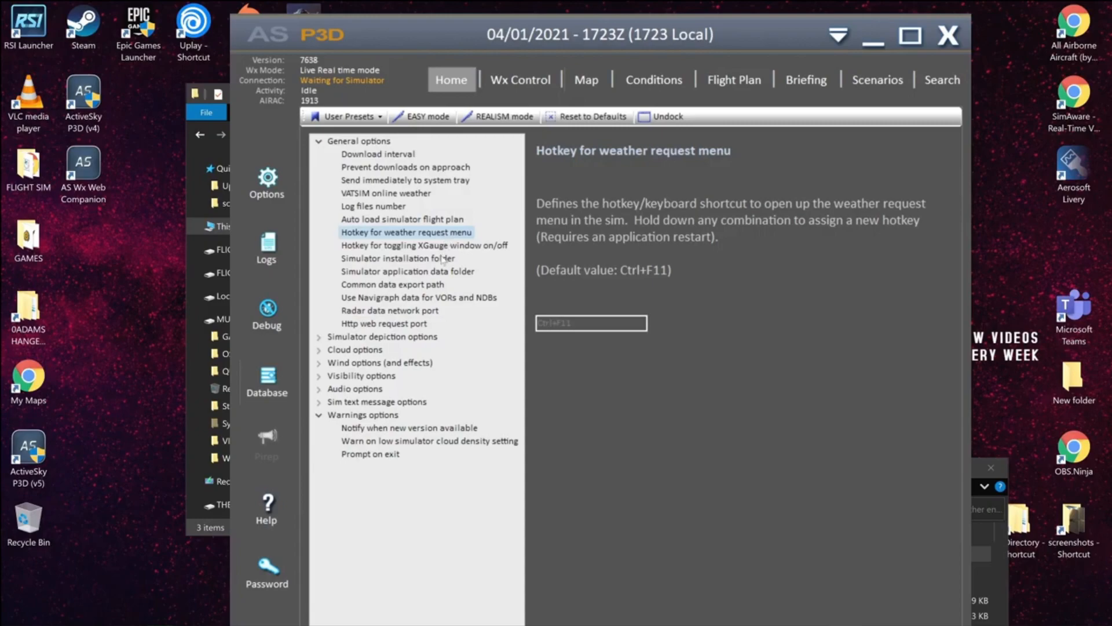
left_click(441, 248)
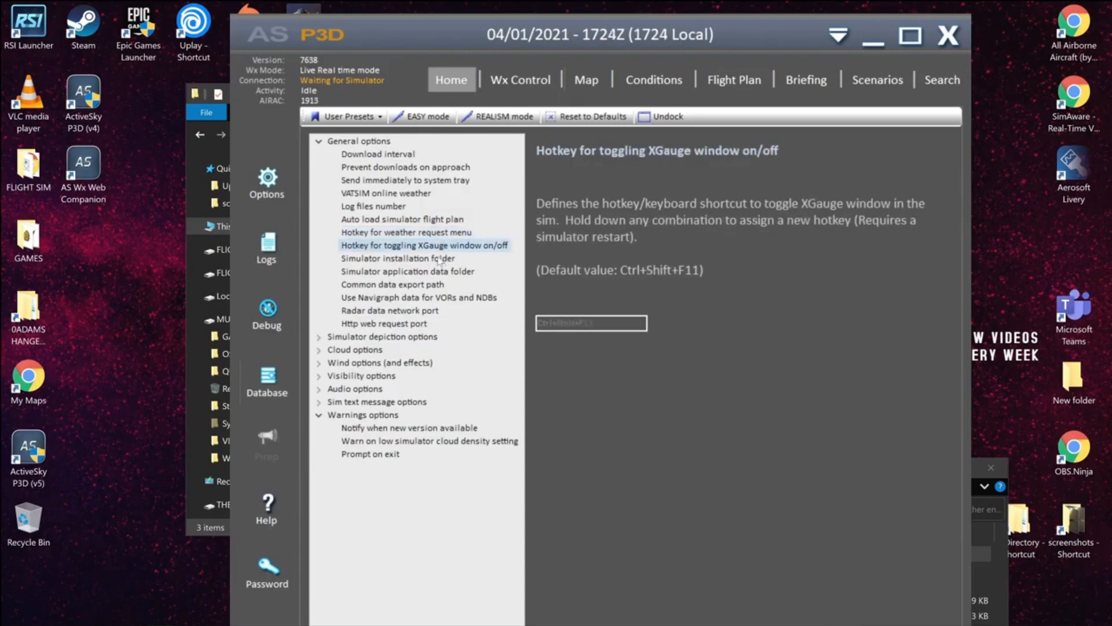
View the simulator folder, data export path, Navigraph data and network port settings in the General options.
left_click(441, 258)
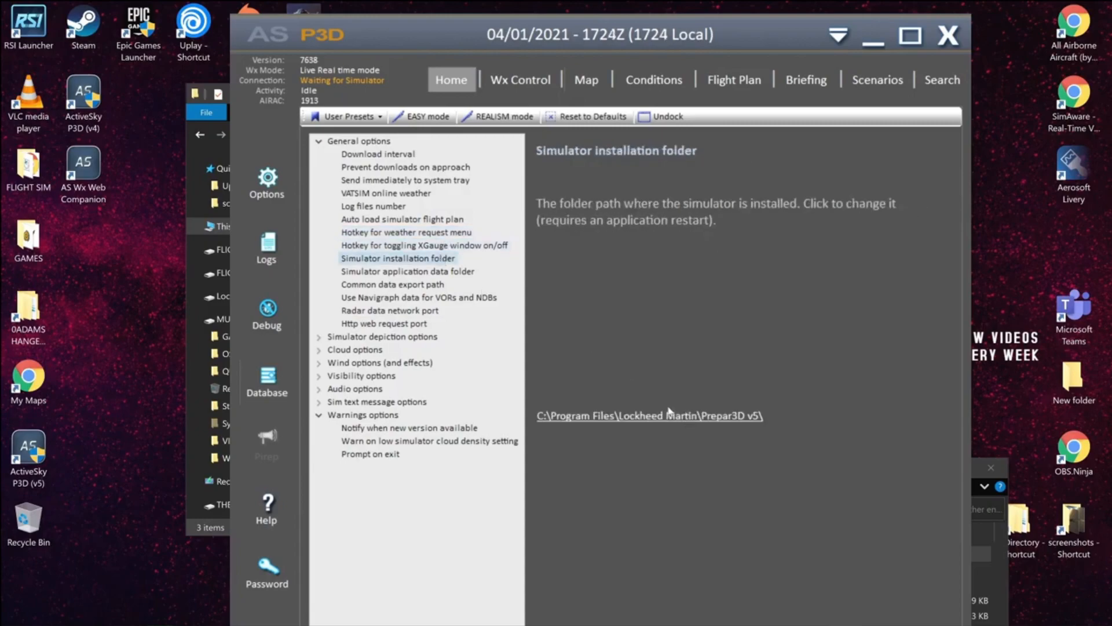
left_click(419, 273)
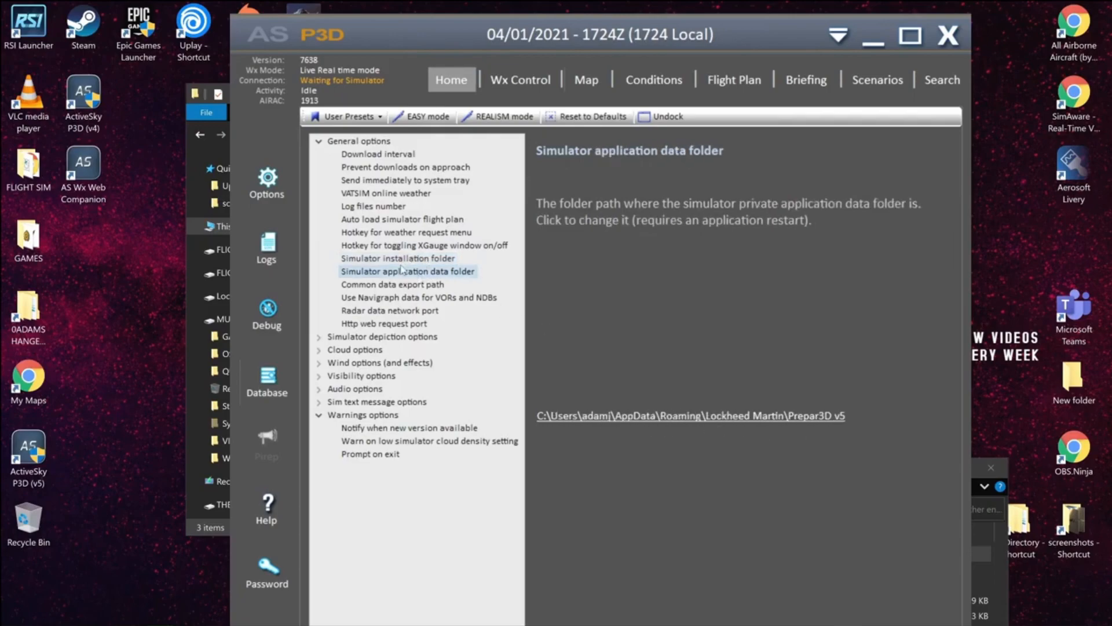
left_click(398, 285)
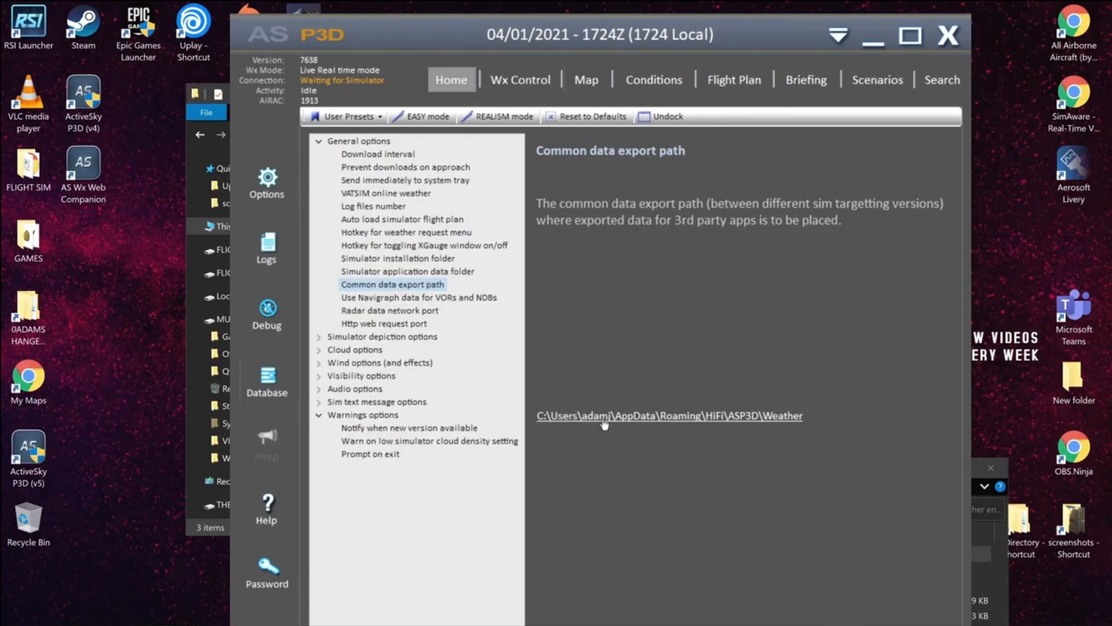
left_click(417, 298)
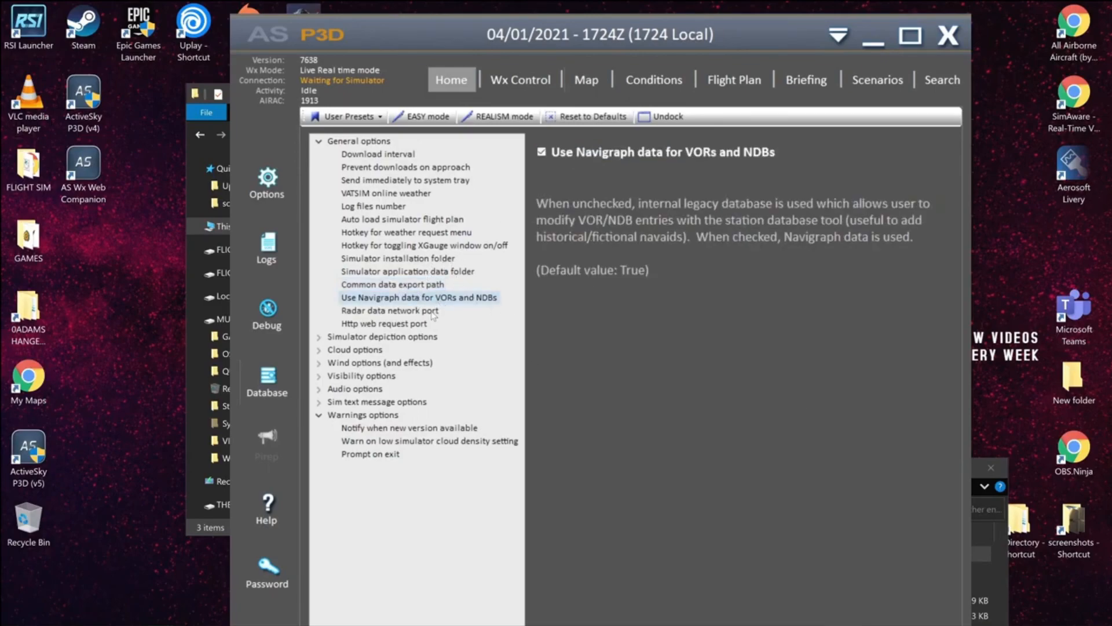
left_click(431, 312)
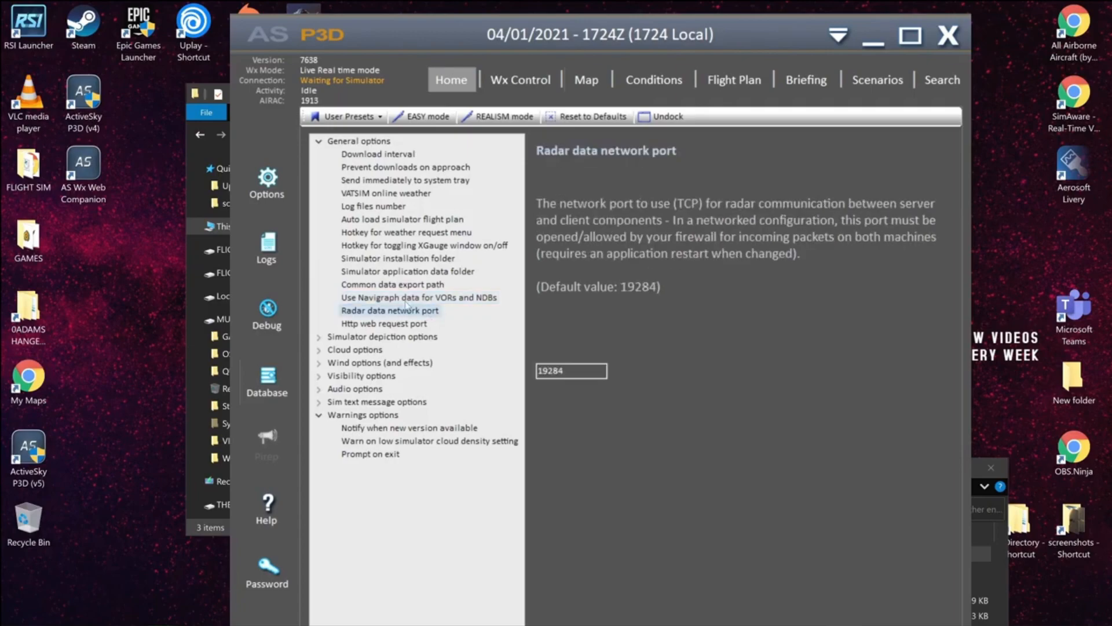
left_click(406, 323)
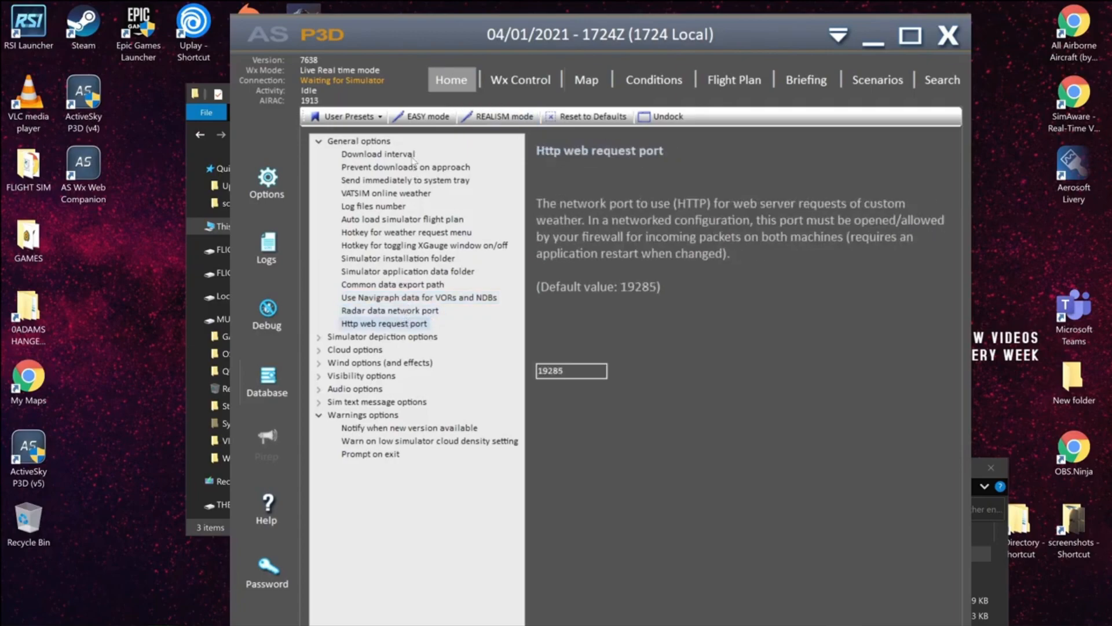
left_click_drag(675, 39, 652, 64)
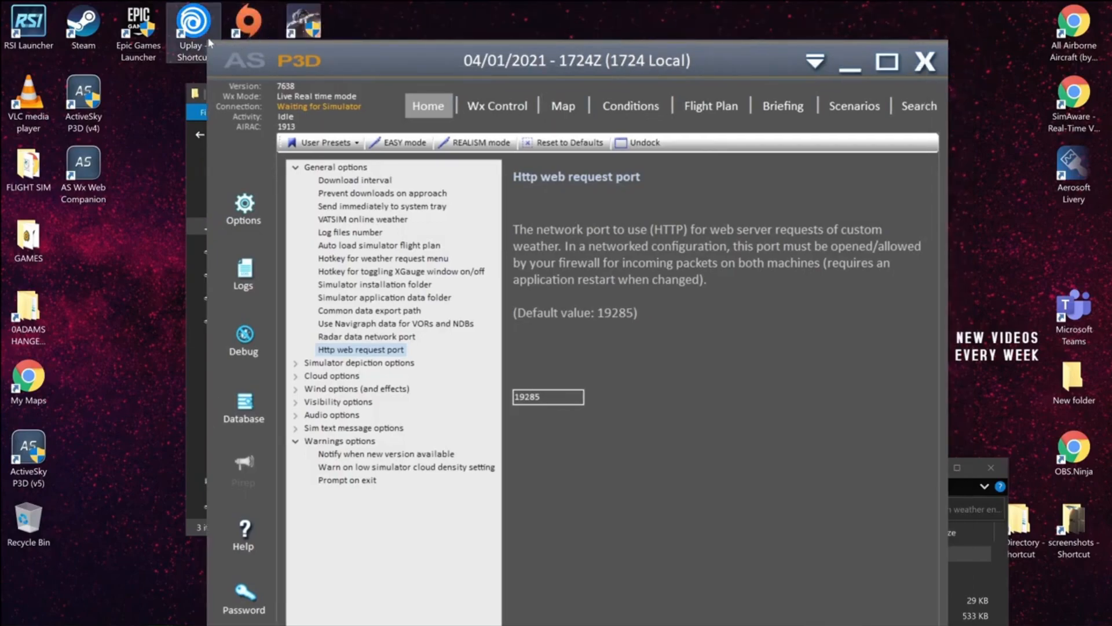
left_click_drag(647, 64, 719, 36)
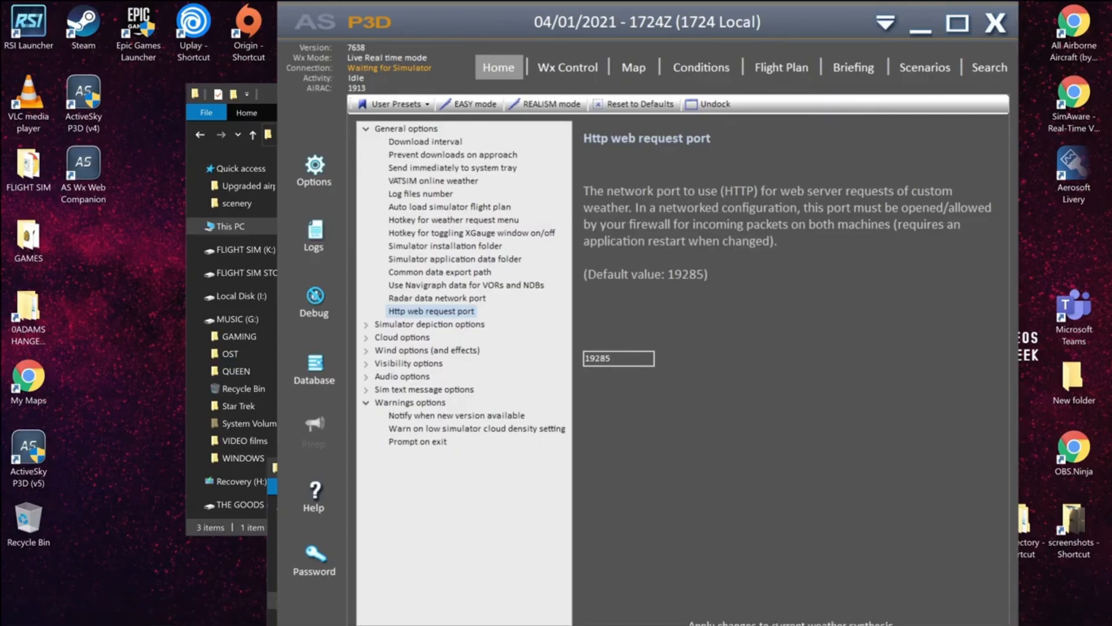
key("Tab")
key("Tab")
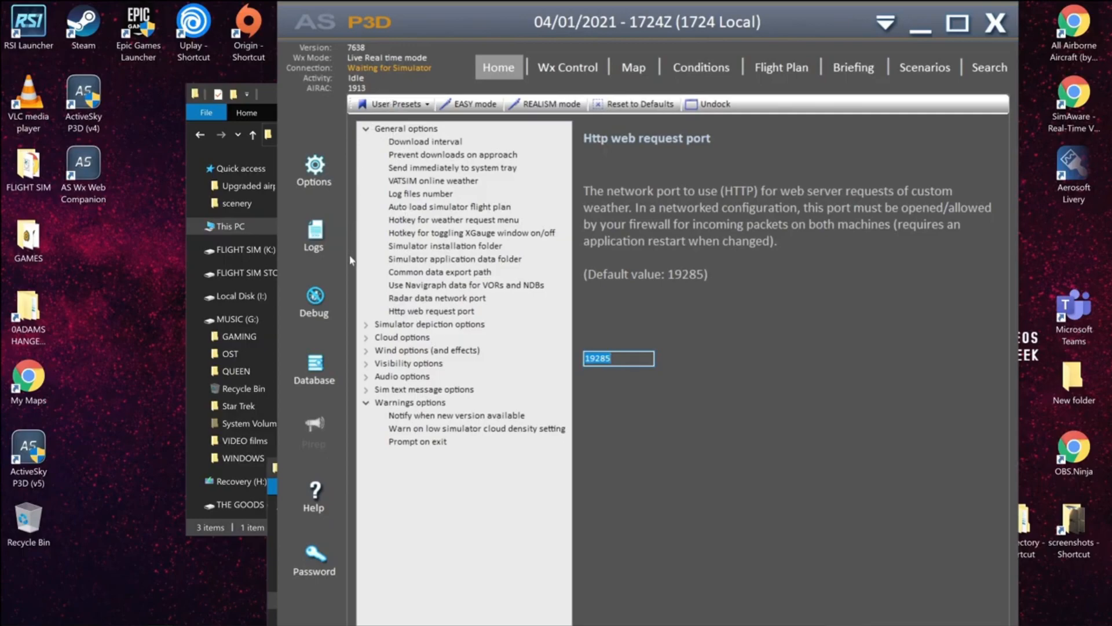
Open the log export dialog and cancel it, and view the debug commands and wind effect tools.
left_click(314, 231)
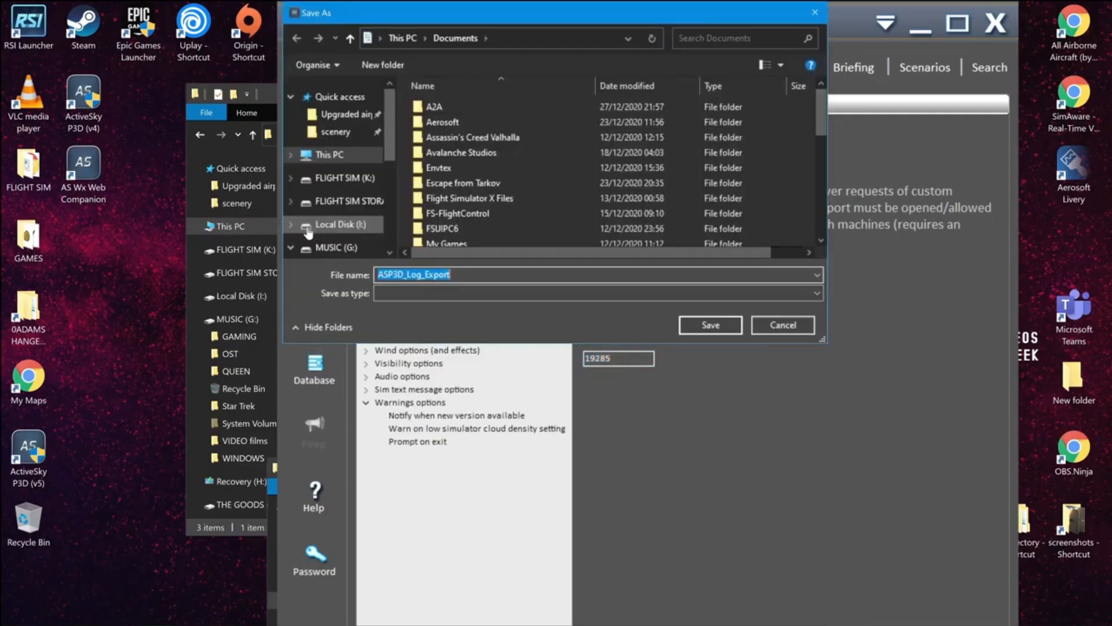
left_click(782, 325)
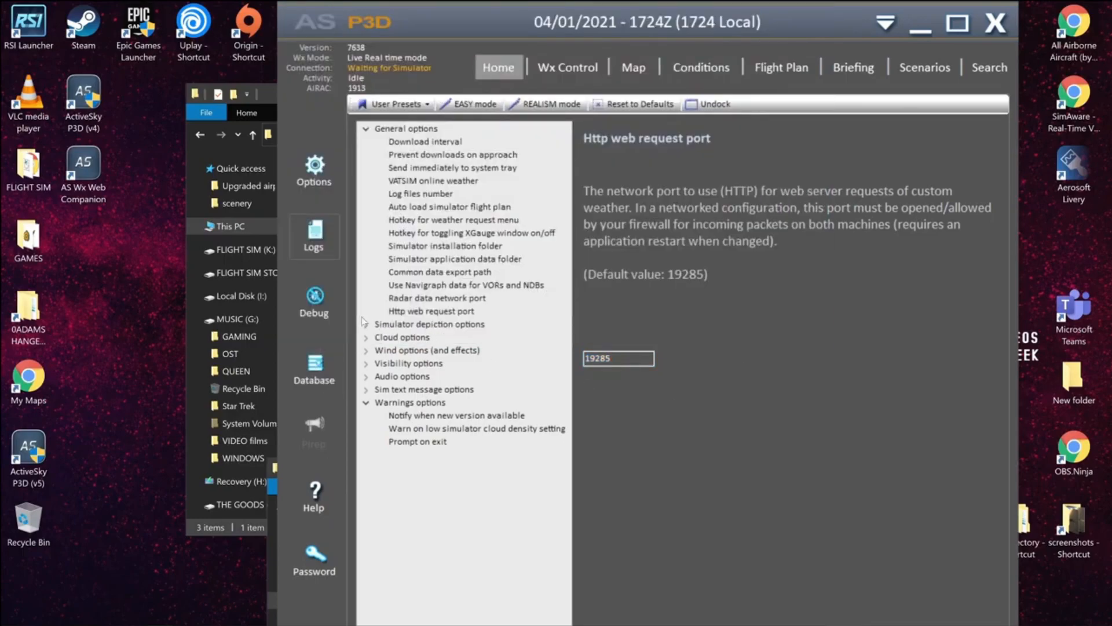
left_click(313, 298)
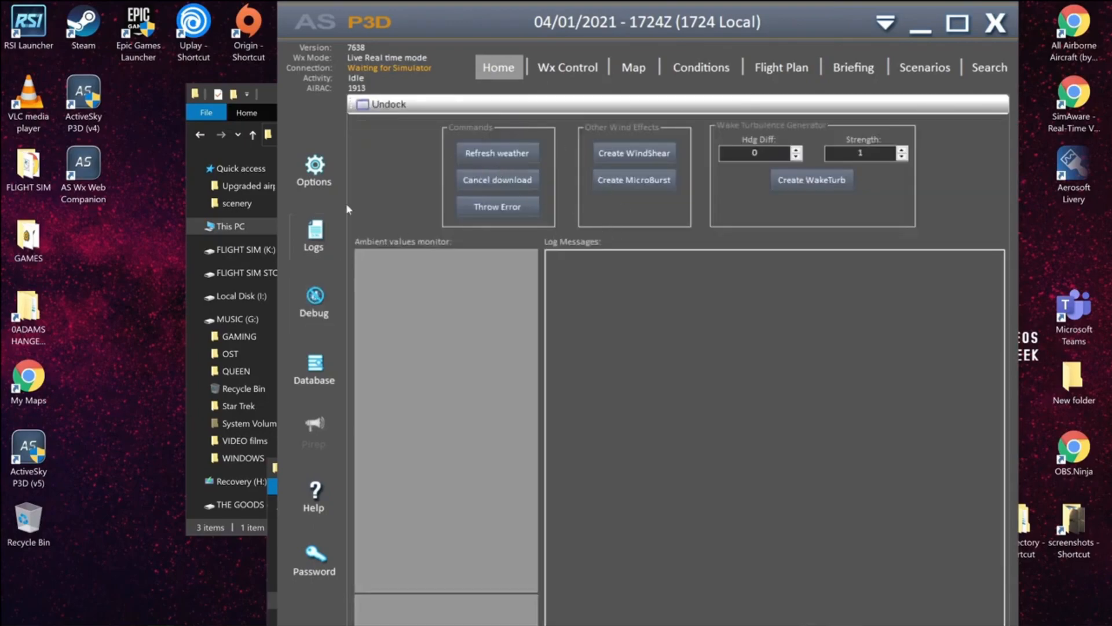
Switch the weather mode to custom weather in the weather controls and close ActiveSky P3D.
left_click(569, 67)
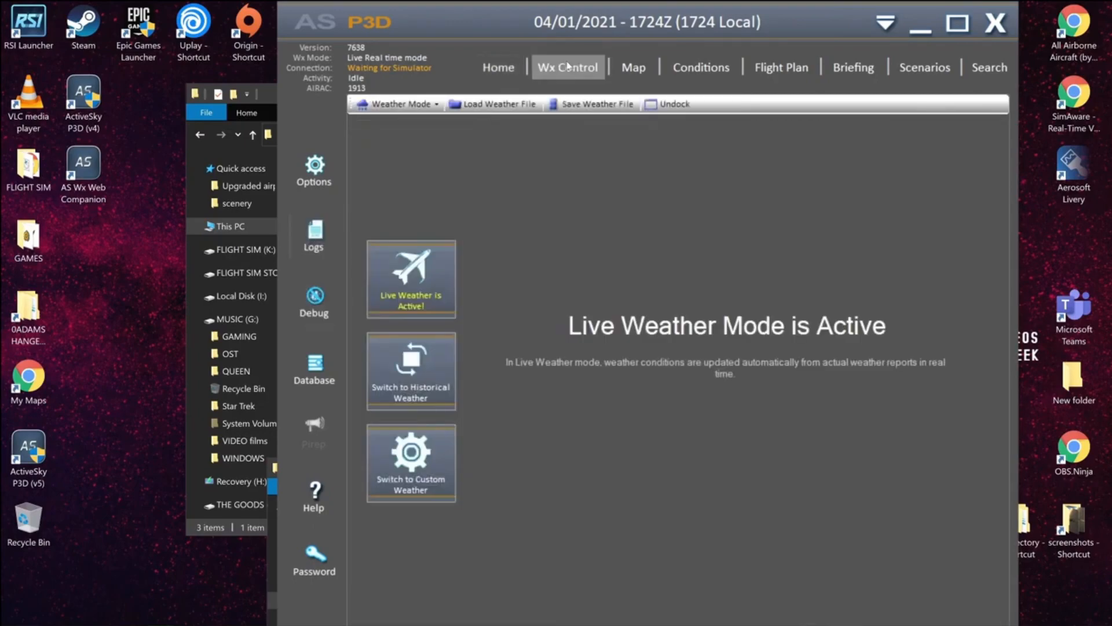
left_click(410, 460)
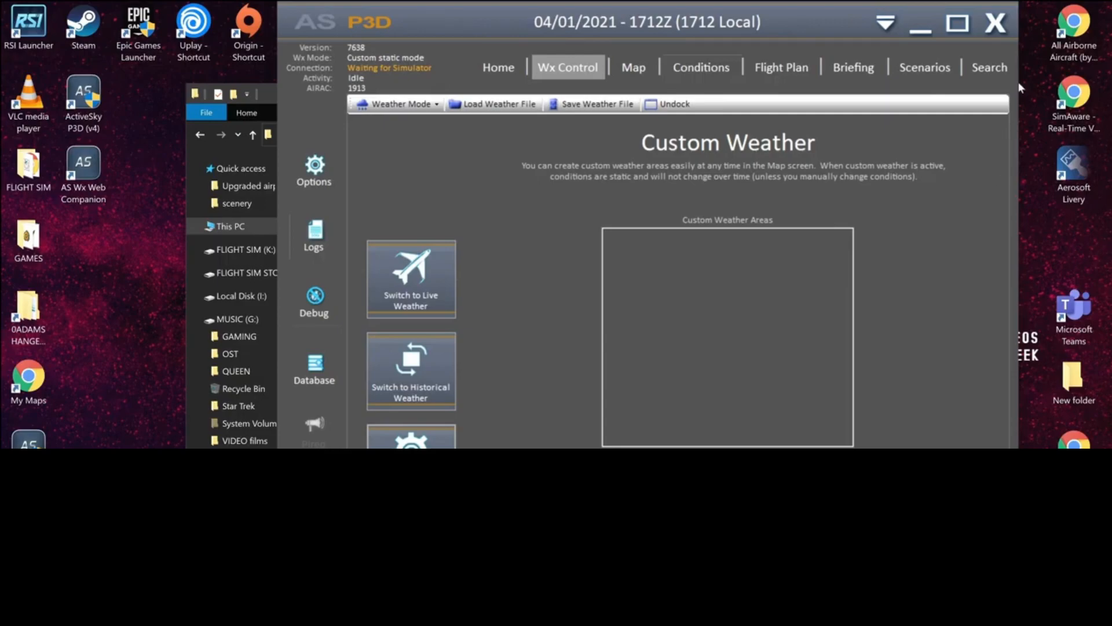
left_click(1006, 23)
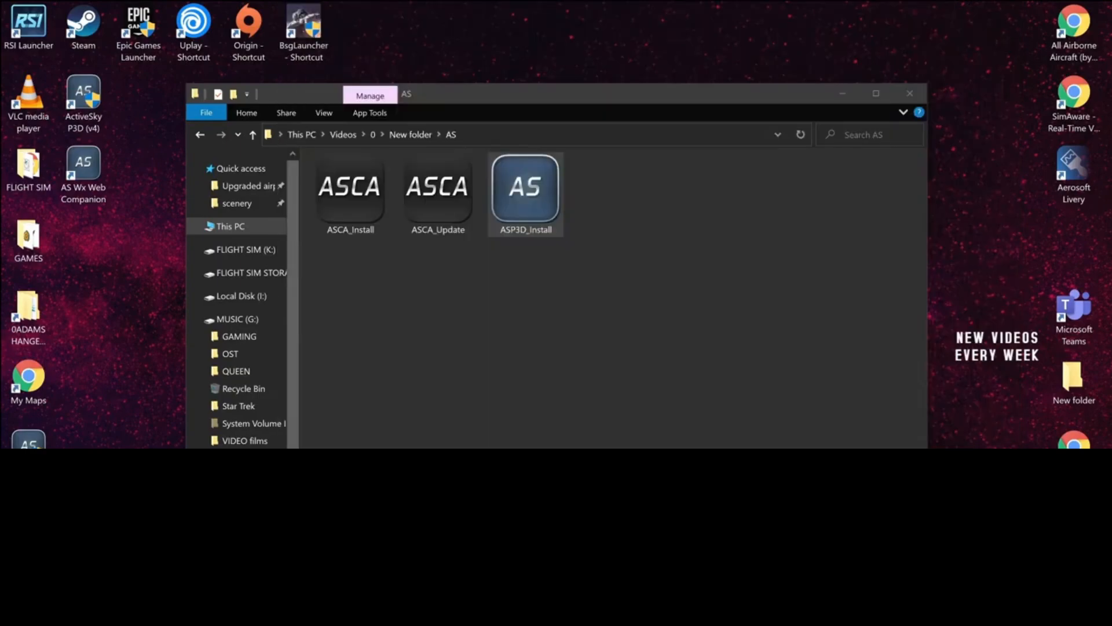
Launch the ASCA_Install setup for Active Sky Cloud Art, accept the license agreement and continue to the release notes.
double_click(350, 191)
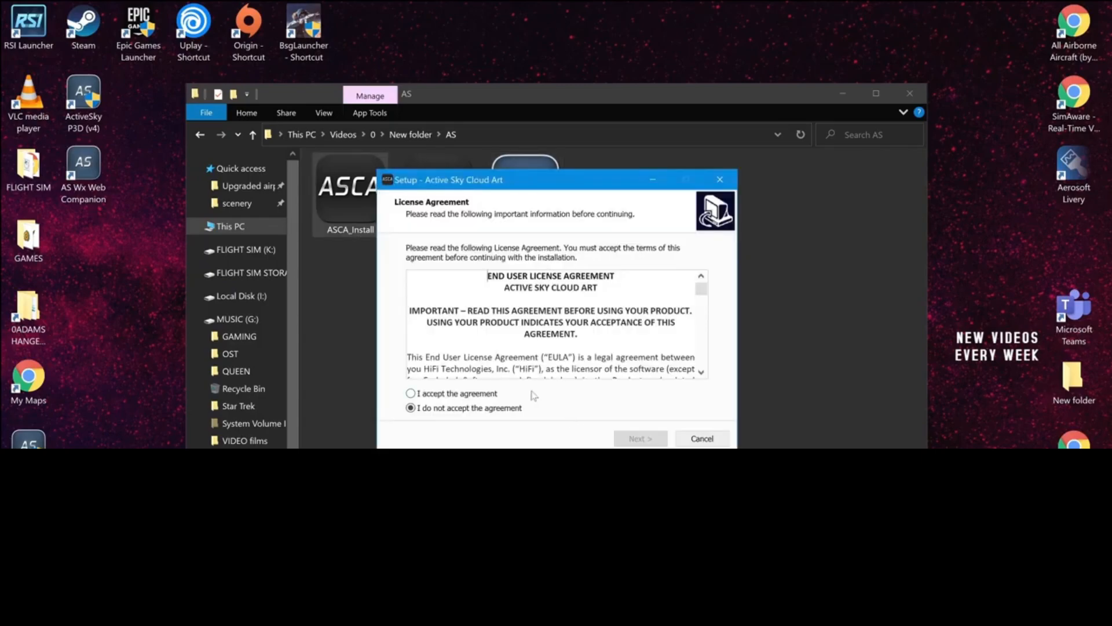
left_click(411, 393)
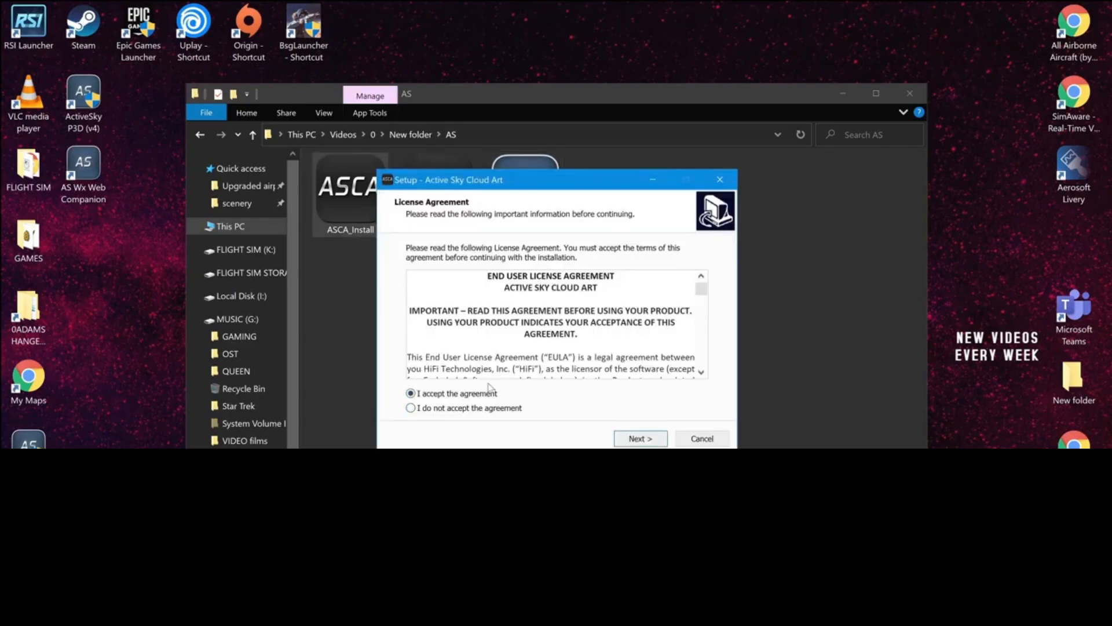
left_click_drag(462, 187, 710, 194)
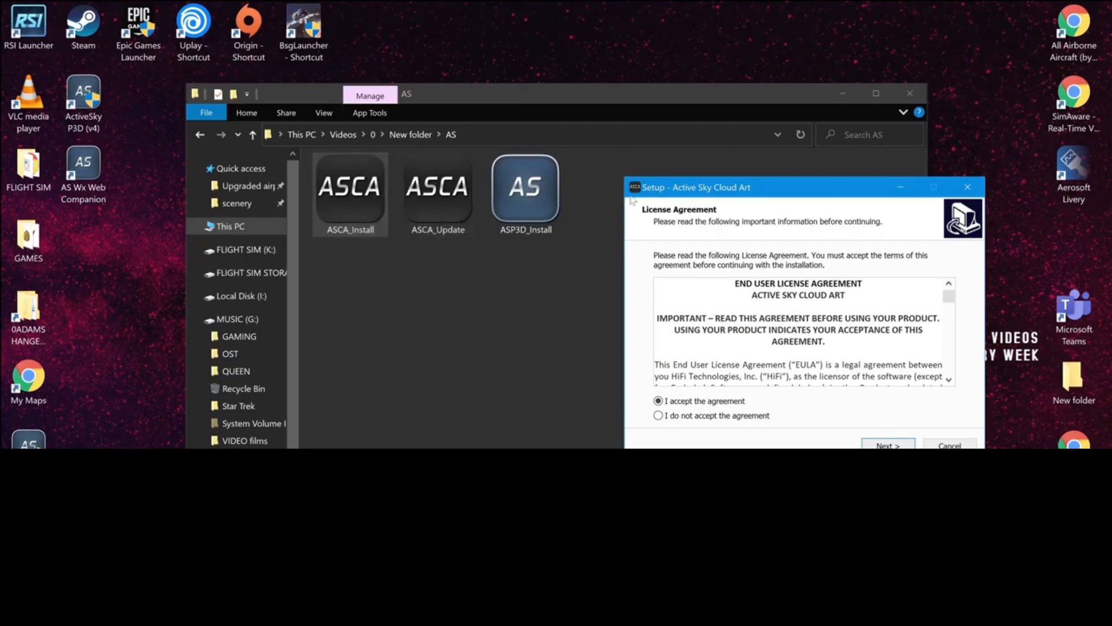
left_click_drag(690, 193, 537, 178)
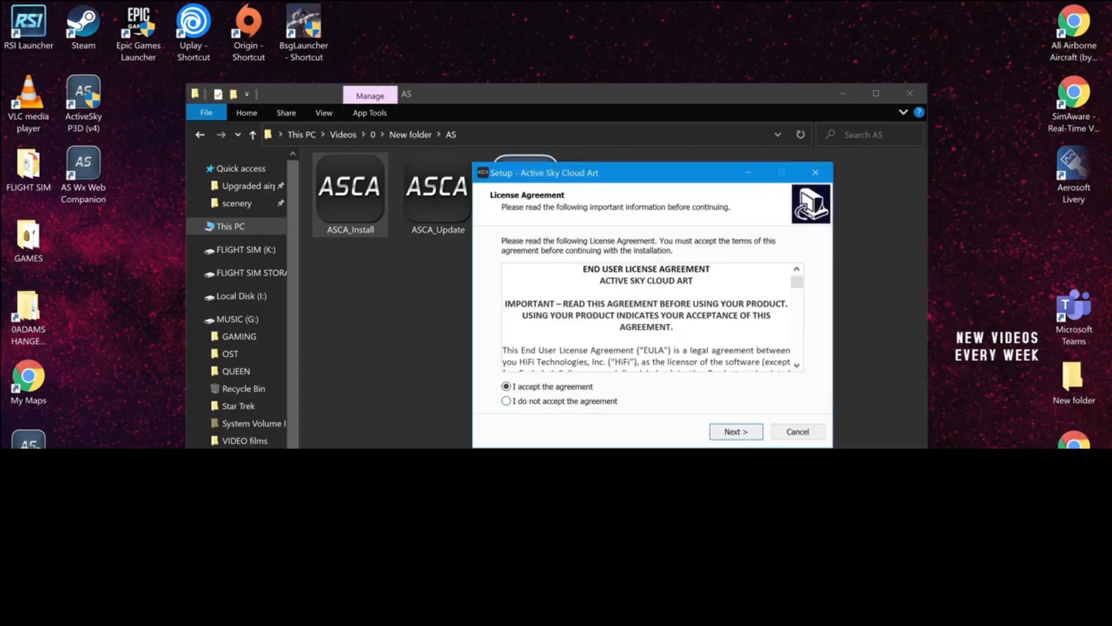
left_click(736, 432)
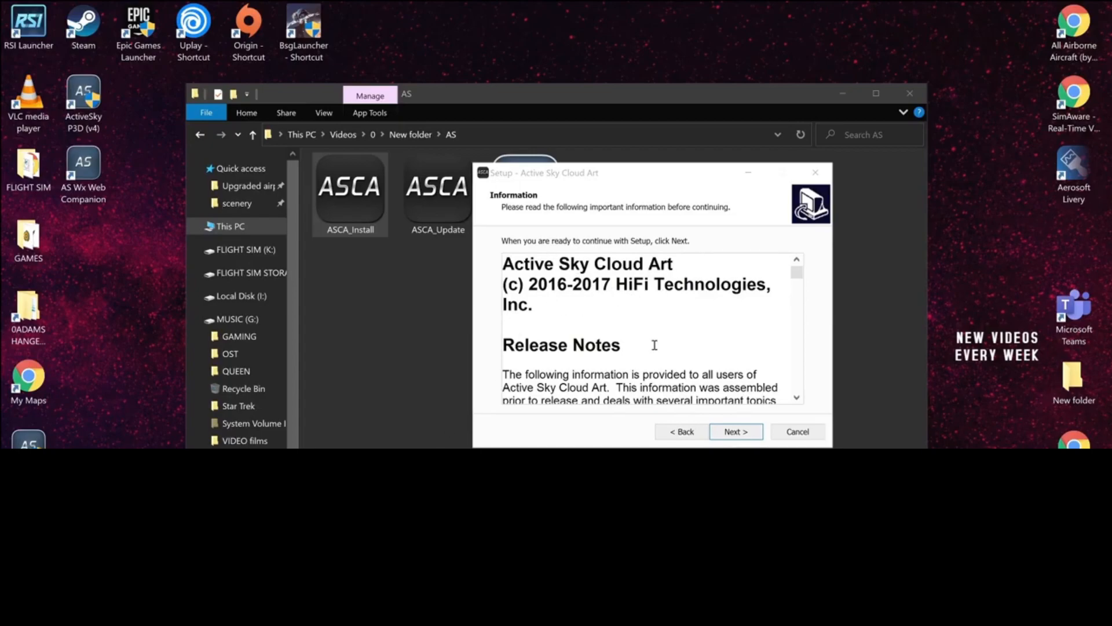
Read through the support resources in the Active Sky Cloud Art release notes.
scroll(654, 345, "down", 3)
scroll(573, 332, "down", 4)
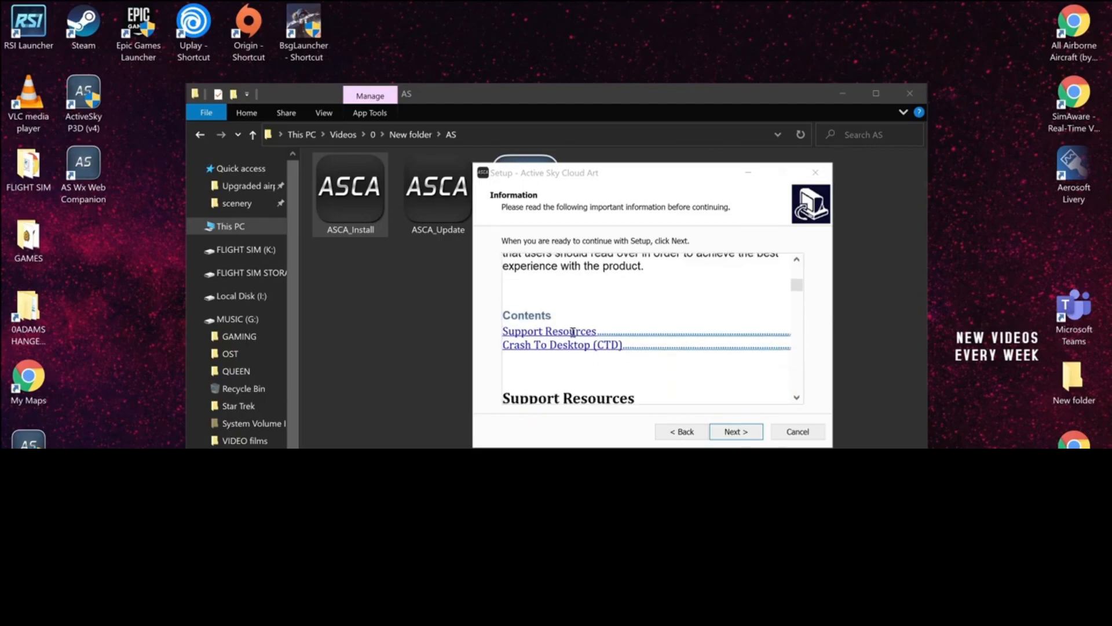
scroll(639, 350, "down", 1)
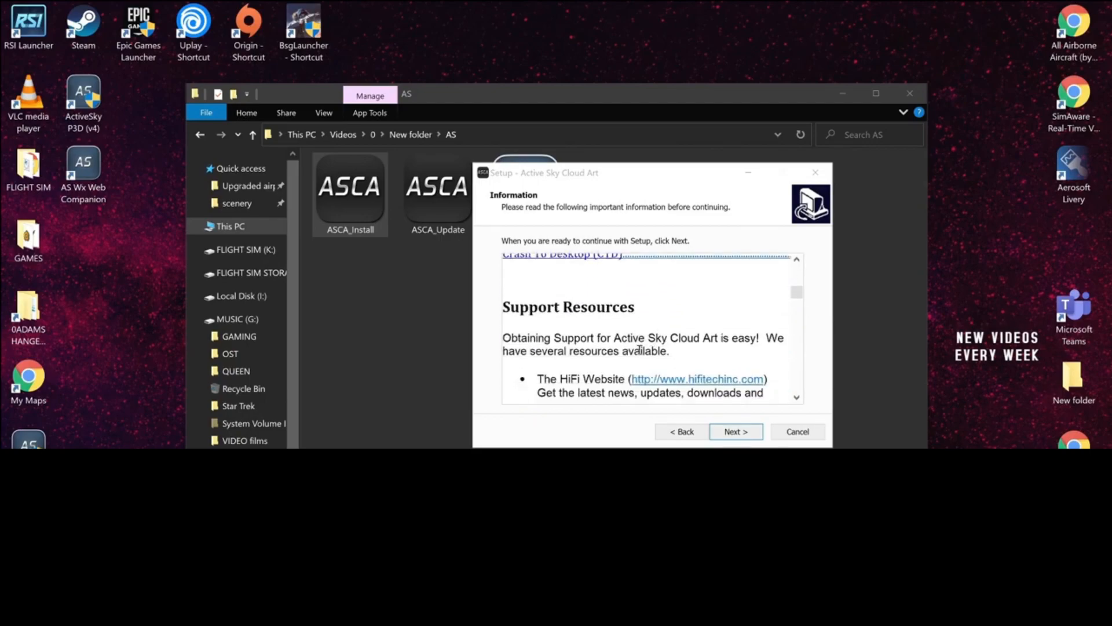
scroll(639, 350, "down", 3)
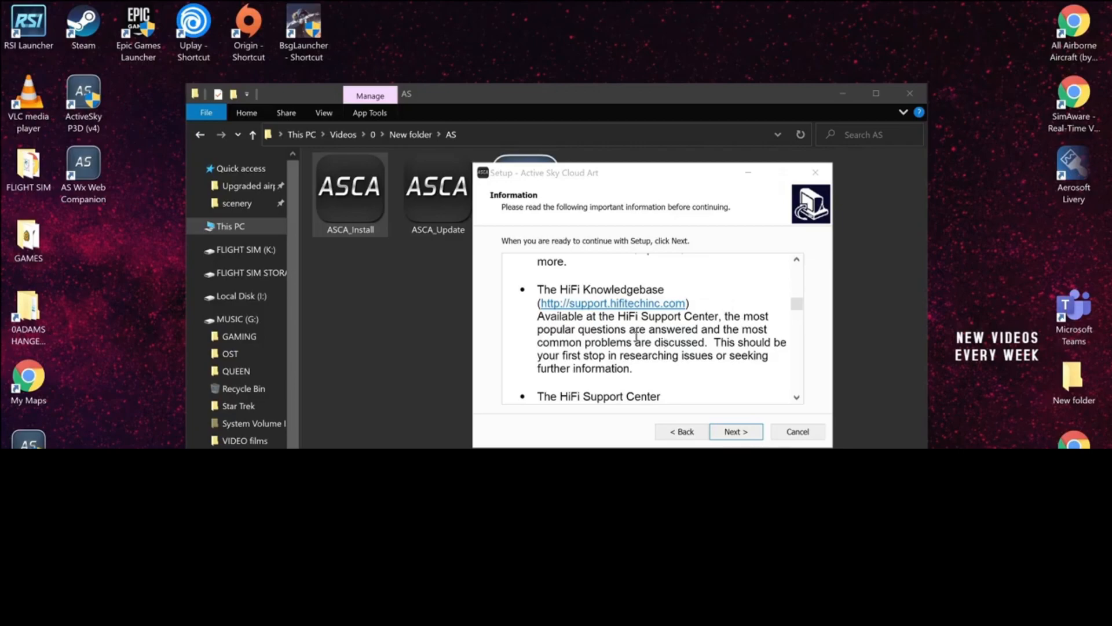
scroll(636, 336, "down", 2)
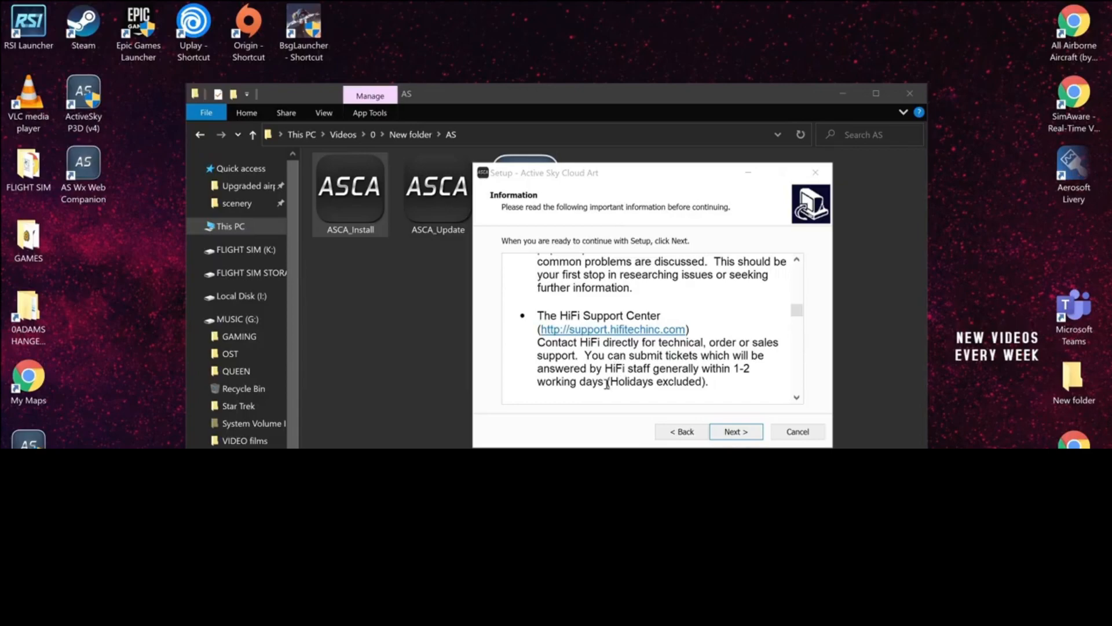
Read the HiFi Forums entry and the Crash To Desktop (CTD) section of the Active Sky Cloud Art release notes.
scroll(600, 383, "down", 5)
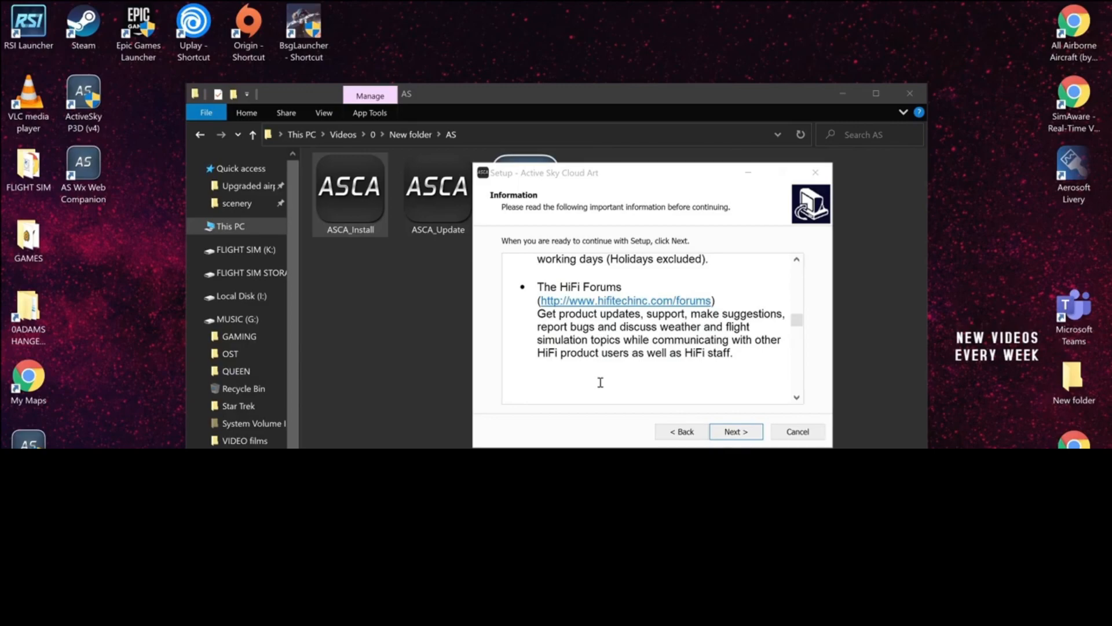
scroll(600, 382, "down", 1)
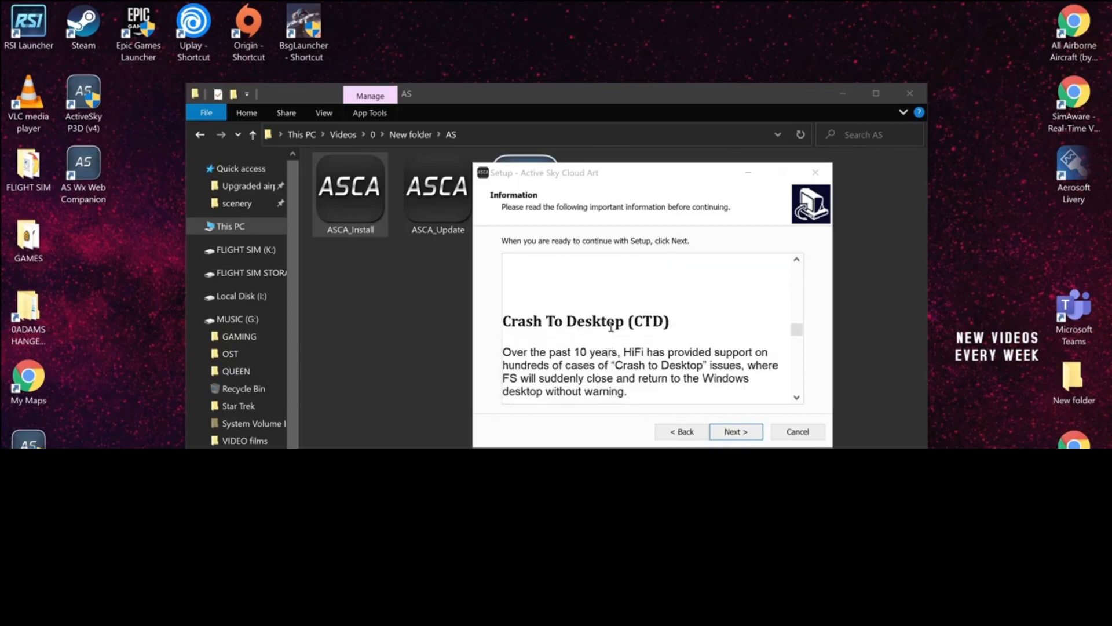
scroll(612, 328, "down", 2)
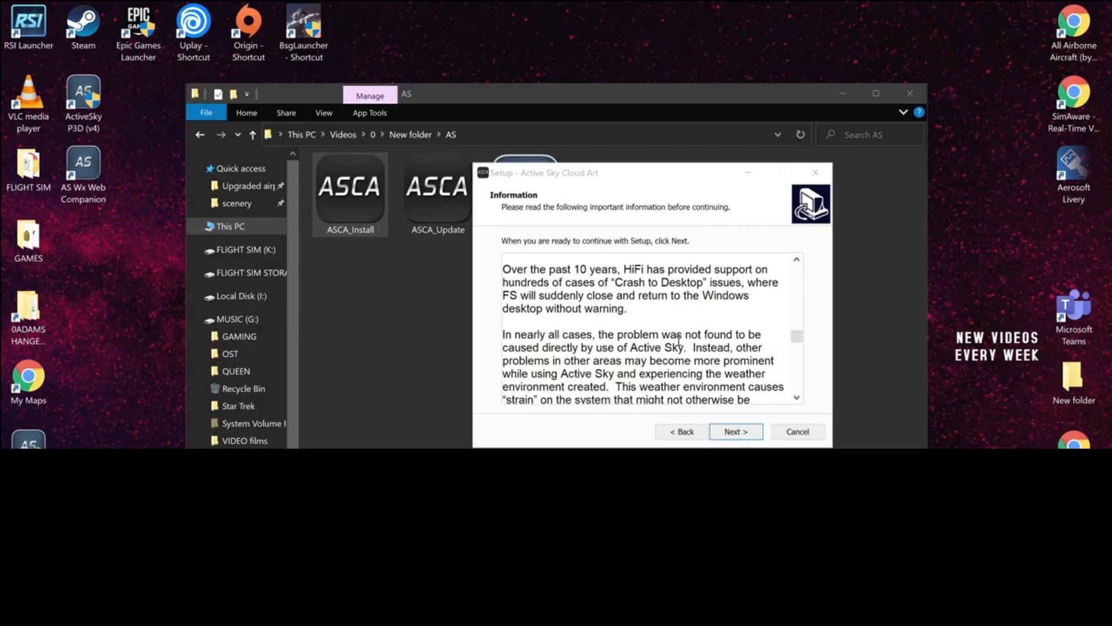
scroll(678, 339, "down", 1)
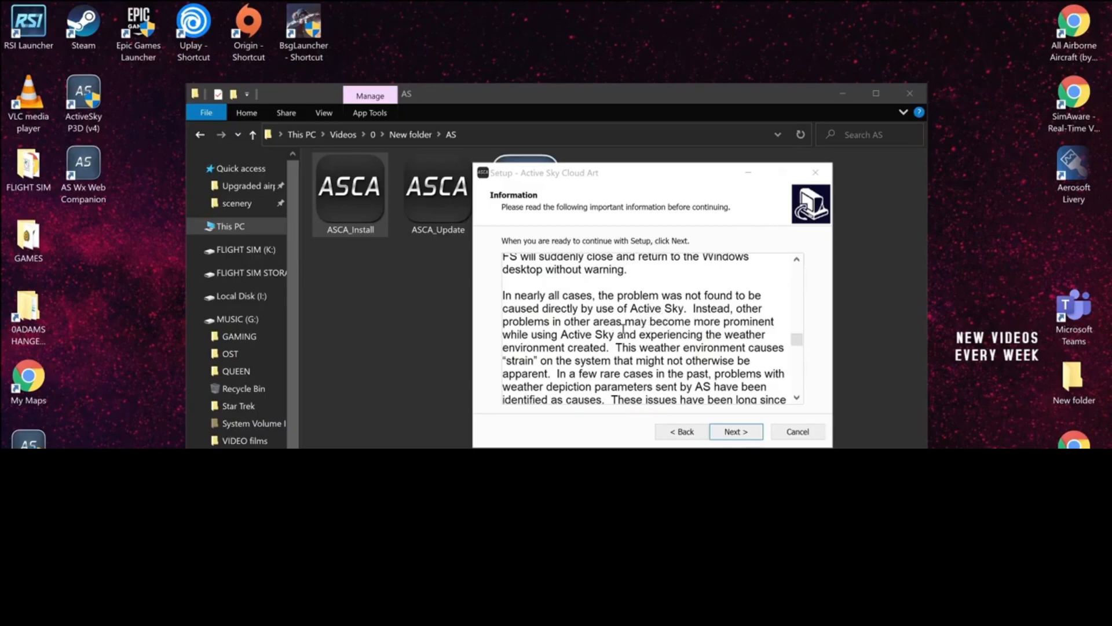
scroll(620, 327, "down", 1)
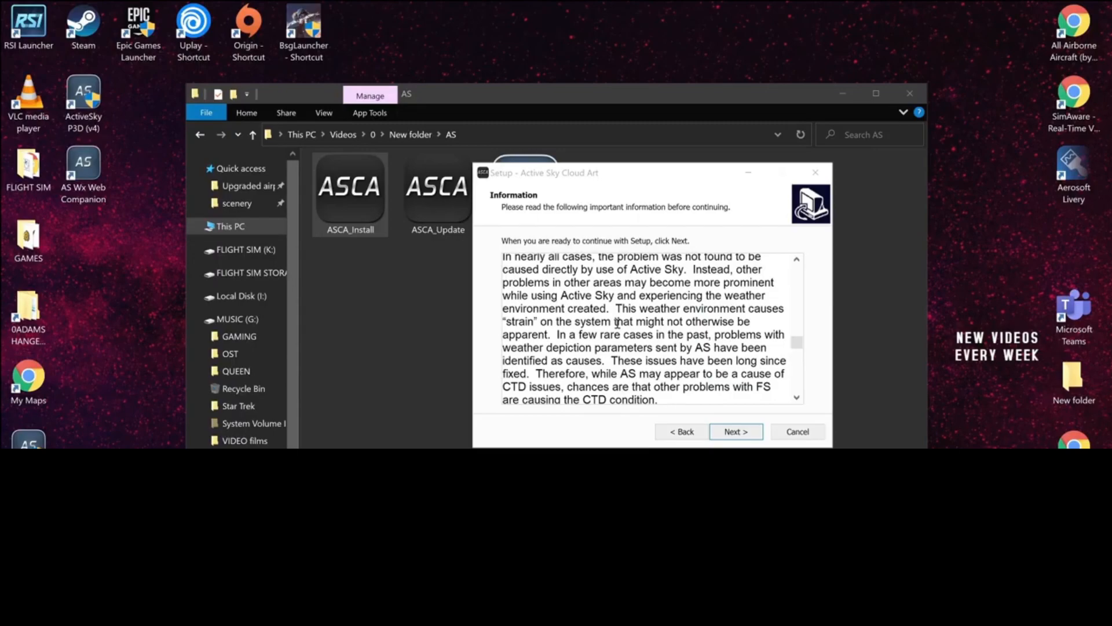
scroll(618, 323, "down", 1)
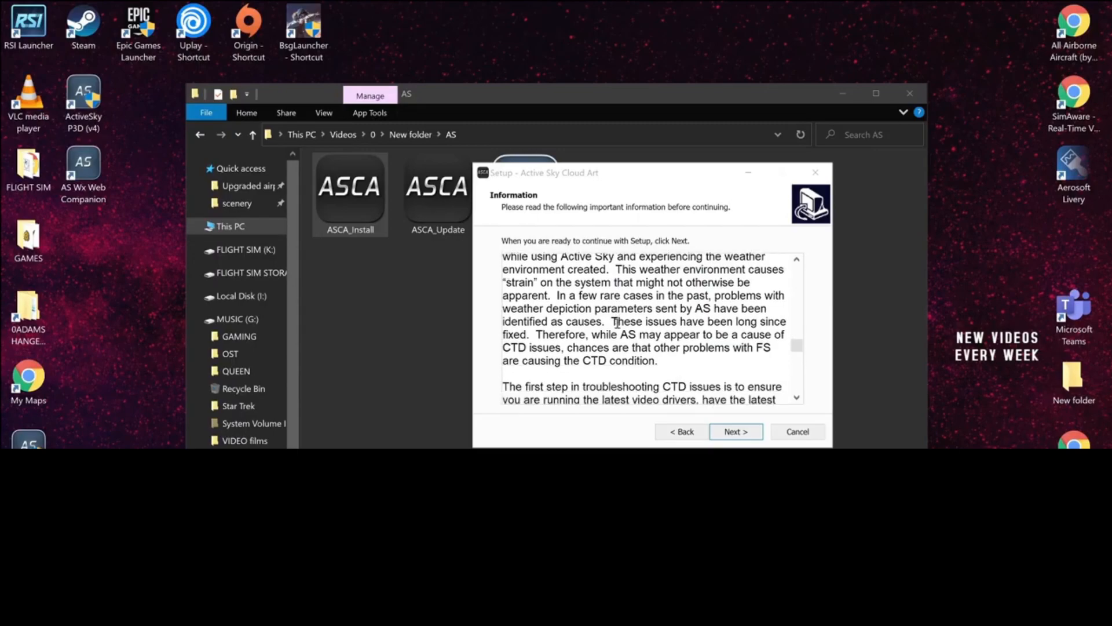